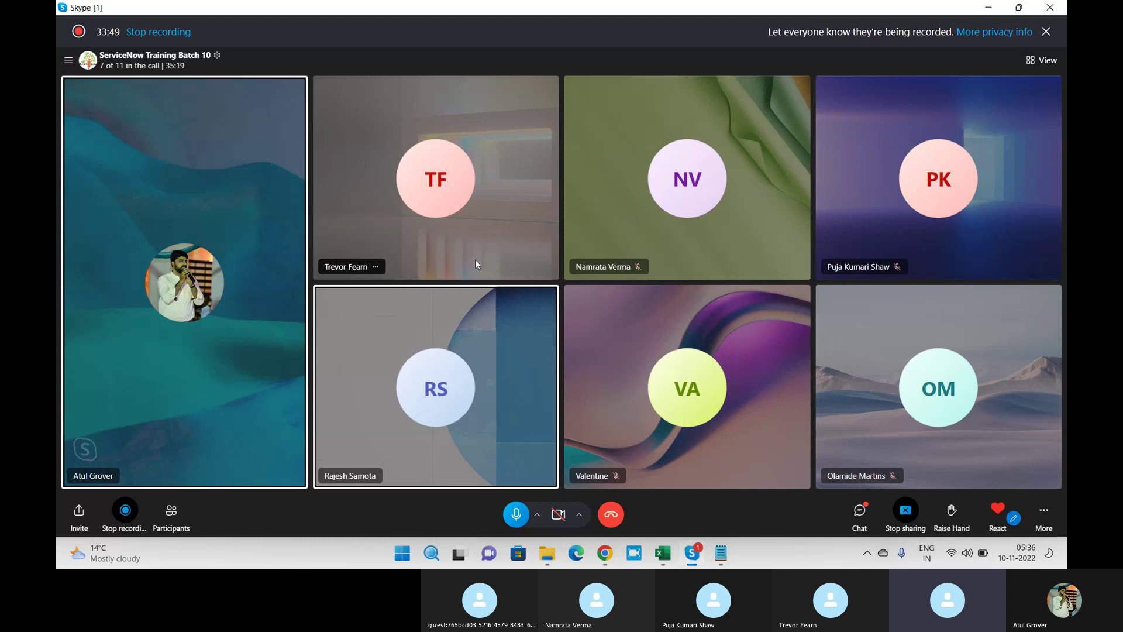
# Switch to the ServiceNow browser window, open incident INC0010001 and examine its Subcategory choices and Short description field
pyautogui.press('XF86AudioRaiseVolume')
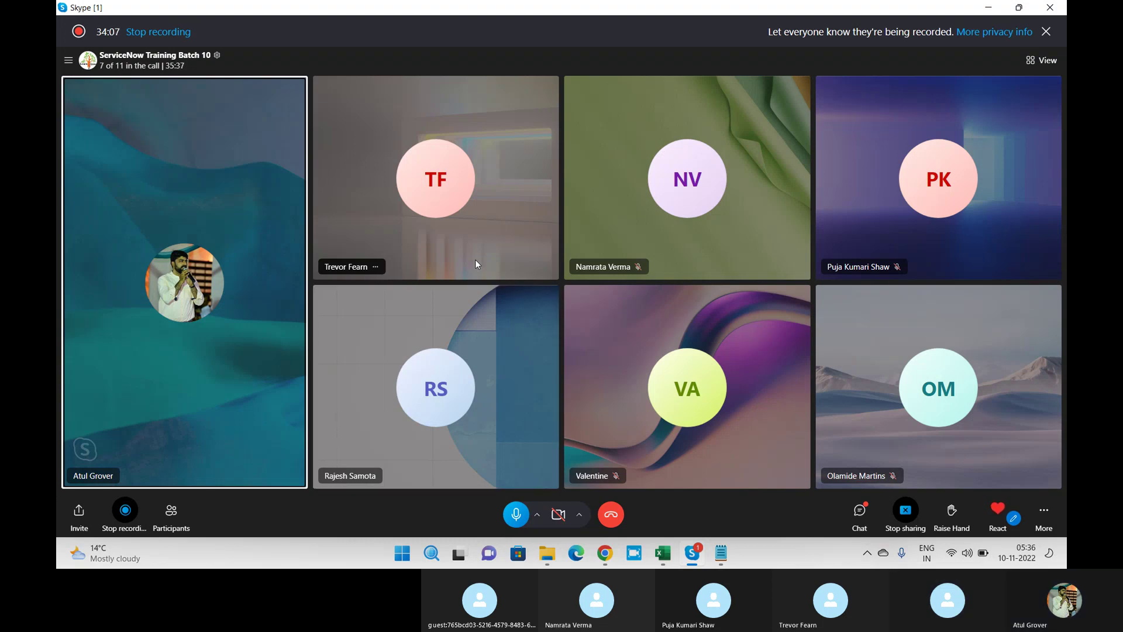
pyautogui.hotkey('alt', 'Tab')
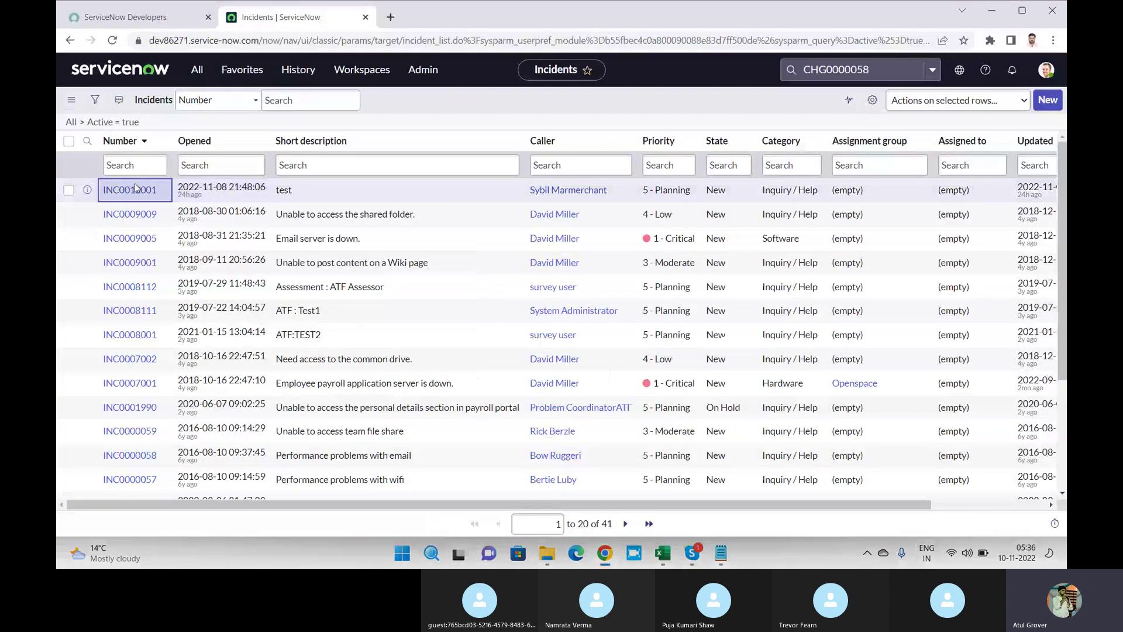
pyautogui.click(134, 192)
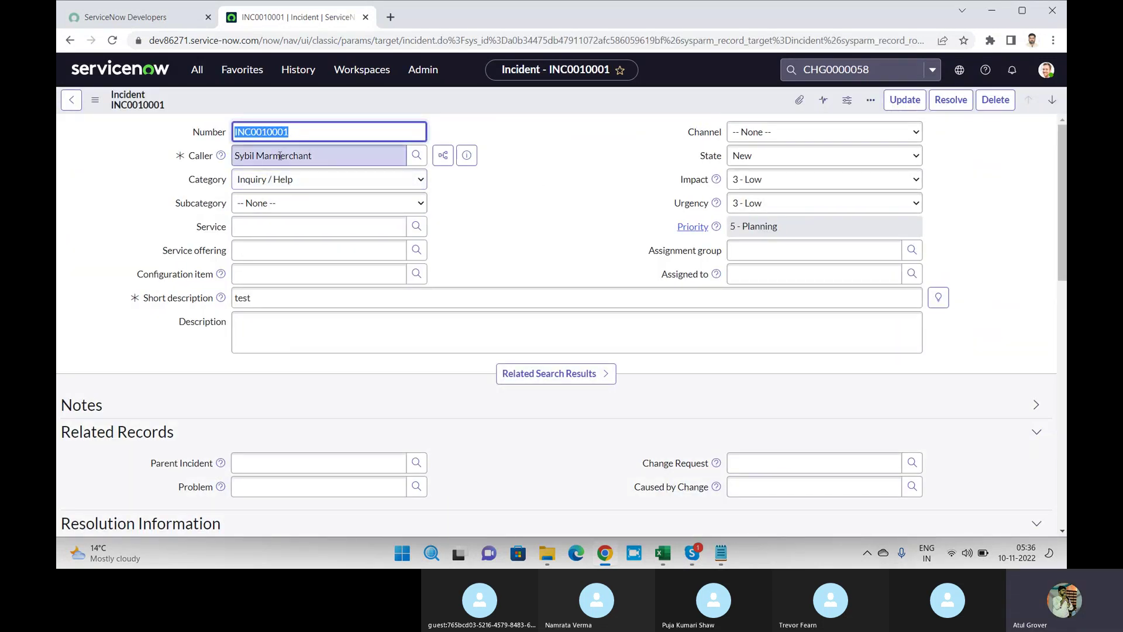
pyautogui.click(264, 203)
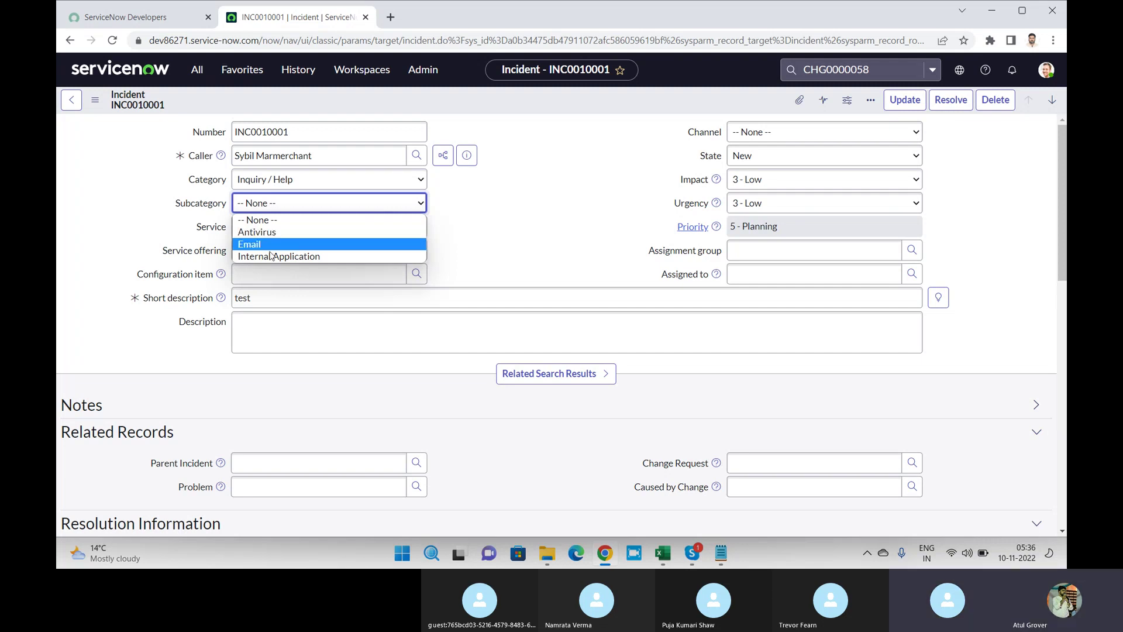
pyautogui.click(287, 302)
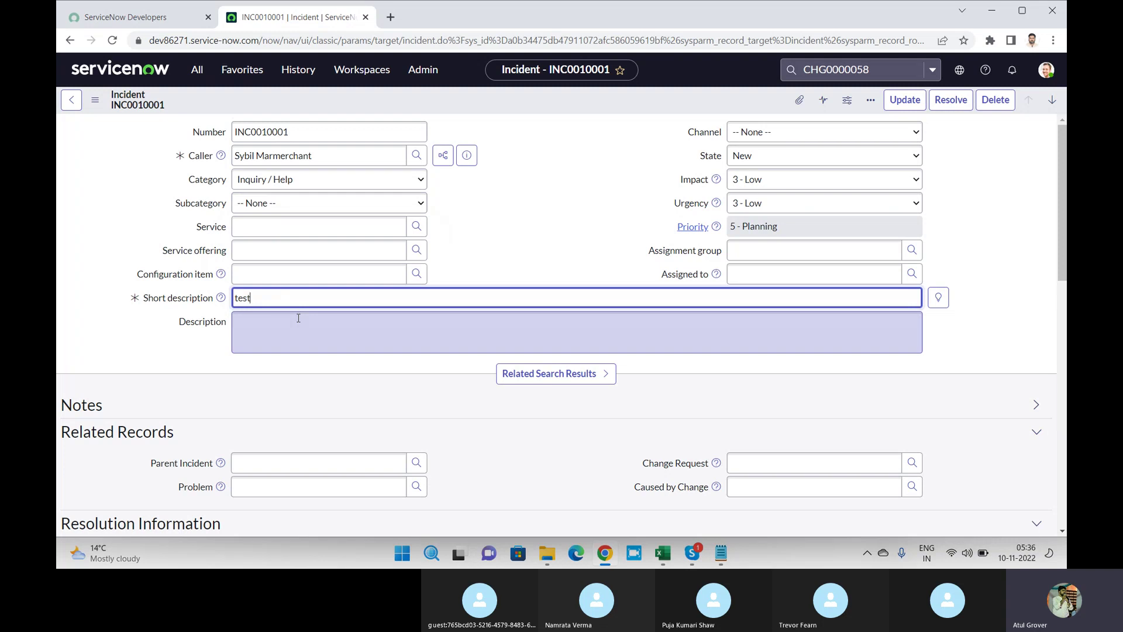
pyautogui.click(298, 204)
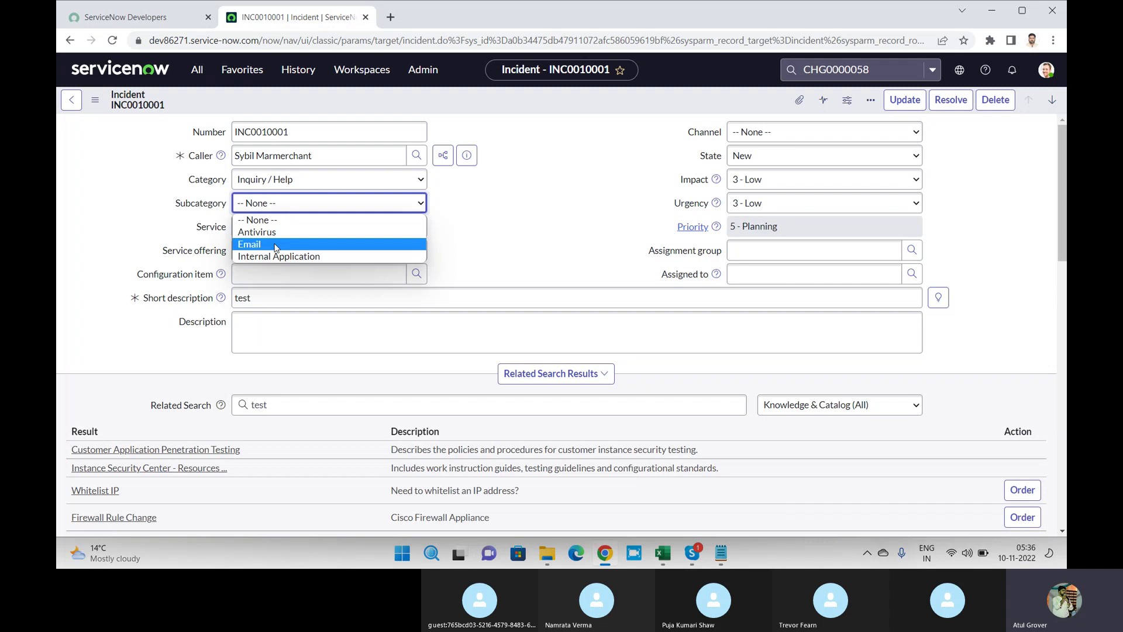
# Switch to the Training_Master workbook in Excel and enter Ok, bd and Good in cells I4, I5 and I7 of the Attendance sheet
pyautogui.hotkey('alt', 'Tab')
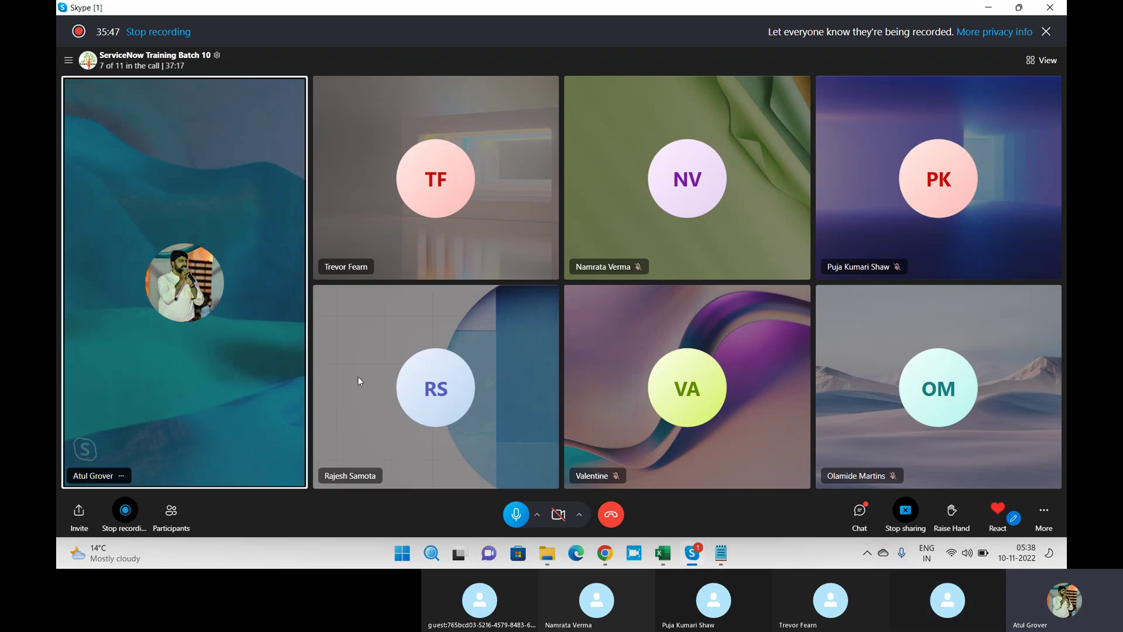
pyautogui.click(663, 552)
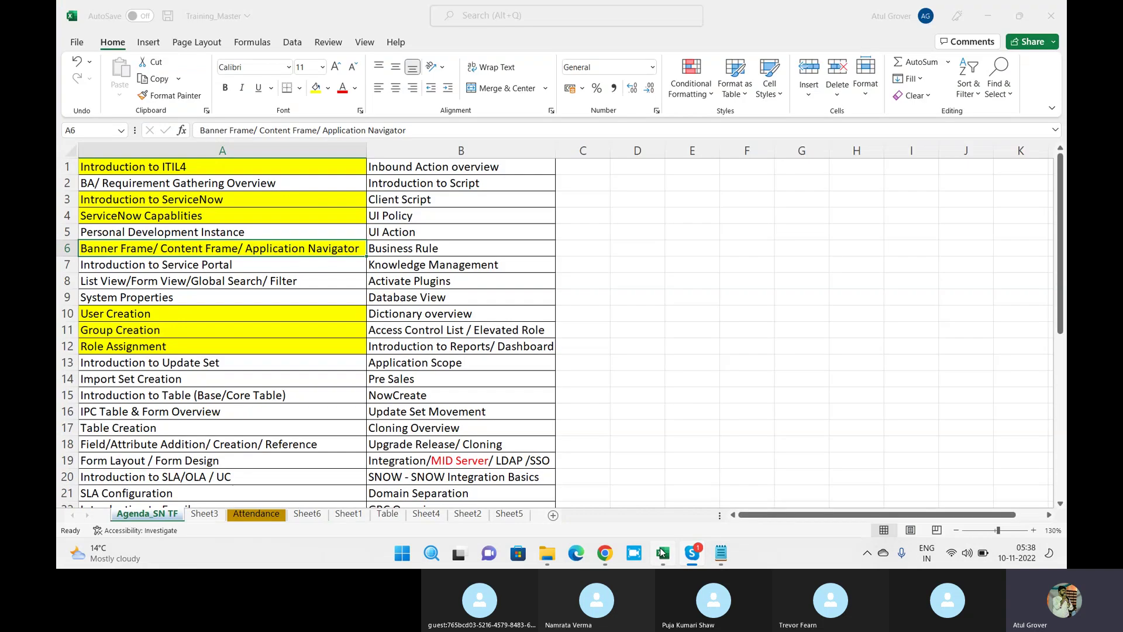
pyautogui.click(272, 517)
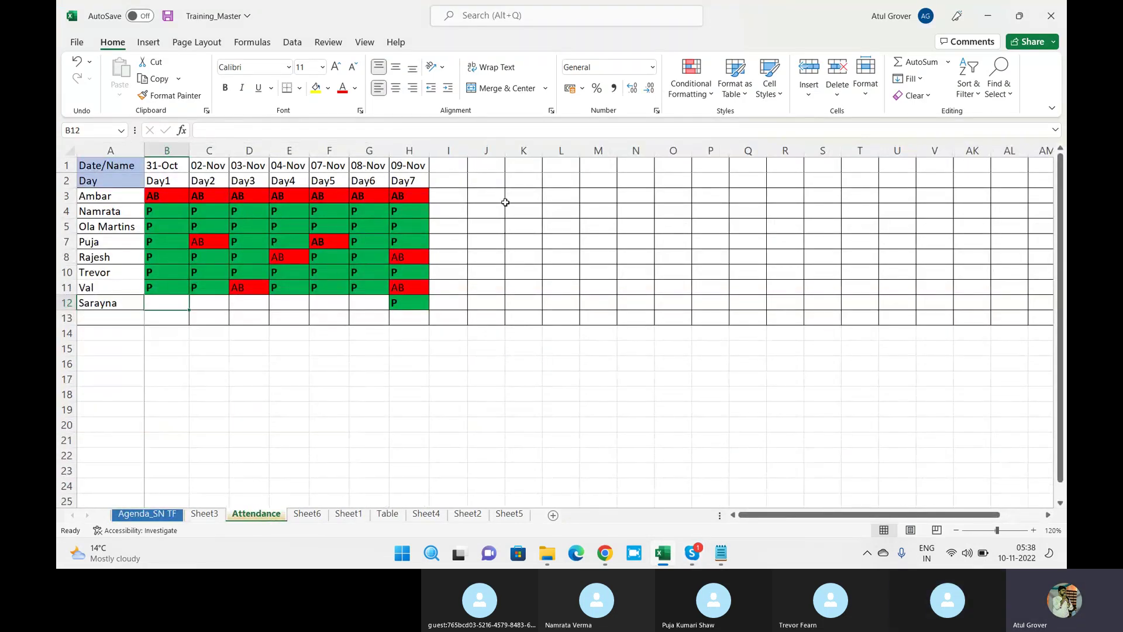
pyautogui.click(448, 212)
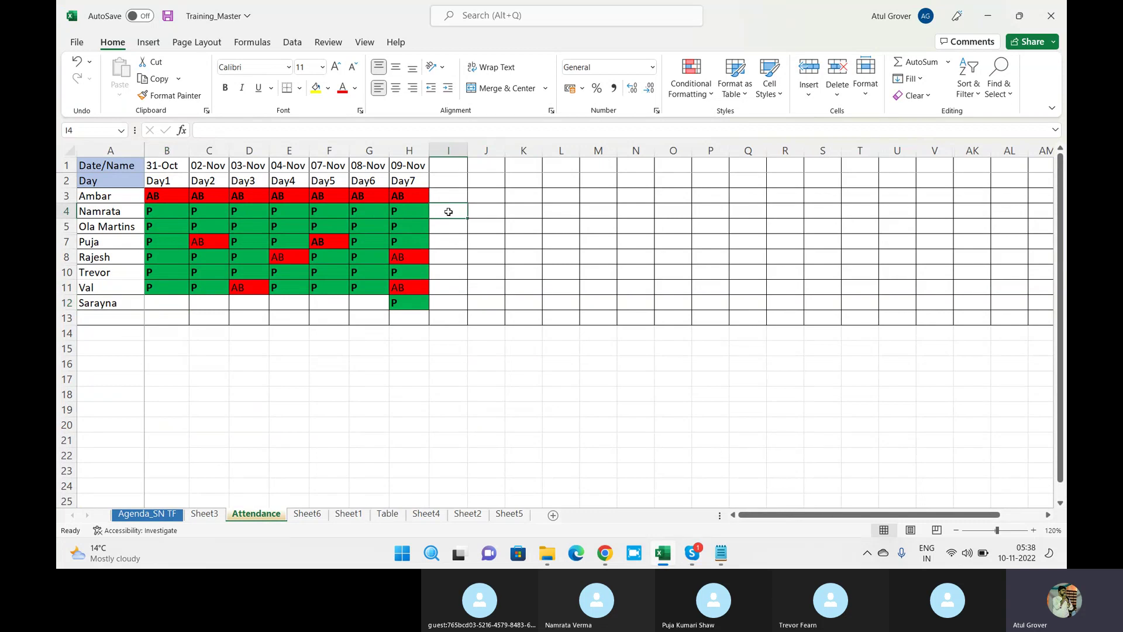
pyautogui.write('Ok')
pyautogui.press('Return')
pyautogui.write('bd')
pyautogui.press('Return')
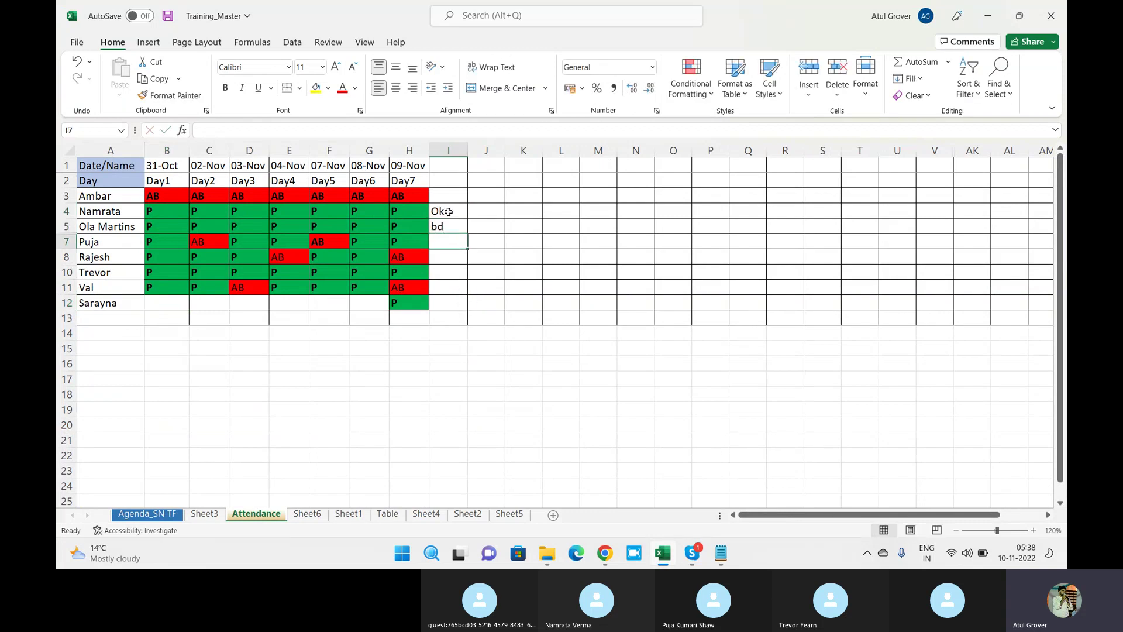
pyautogui.write('Good')
pyautogui.press('Return')
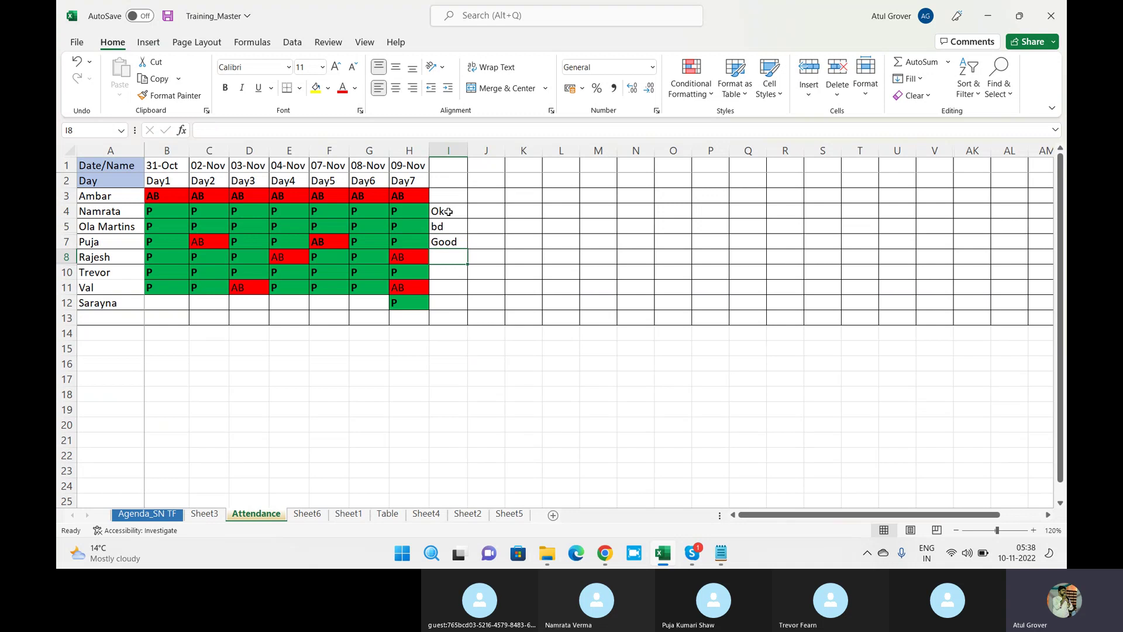
pyautogui.moveTo(448, 212); pyautogui.dragTo(451, 241)
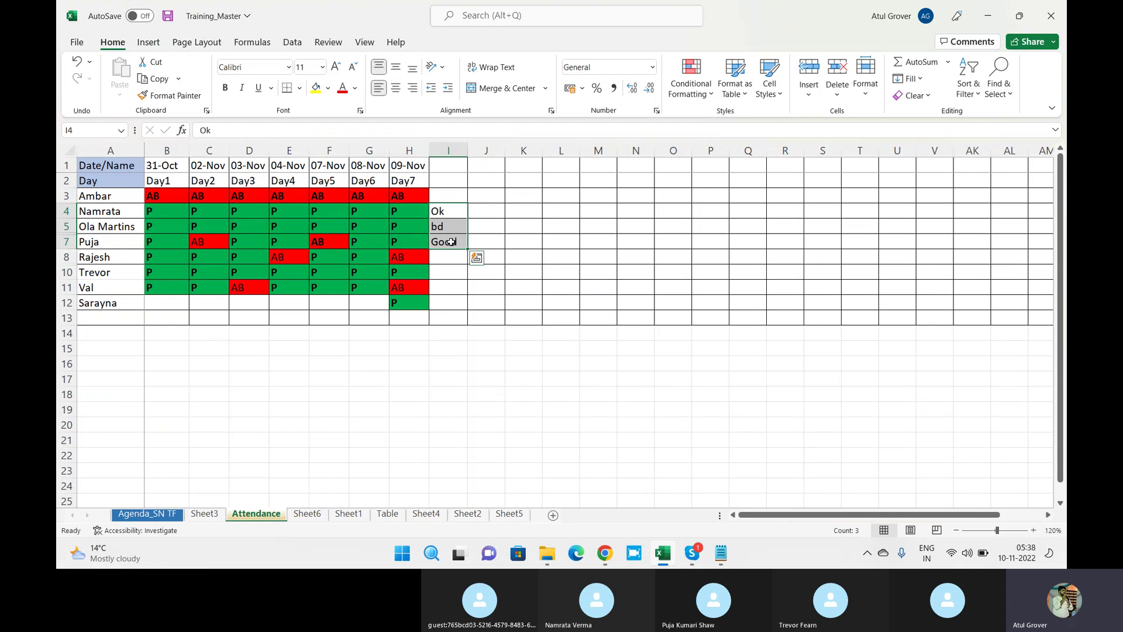
# Enter the heading Gender in cell J15, below the attendance table
pyautogui.click(482, 353)
pyautogui.write('Gender')
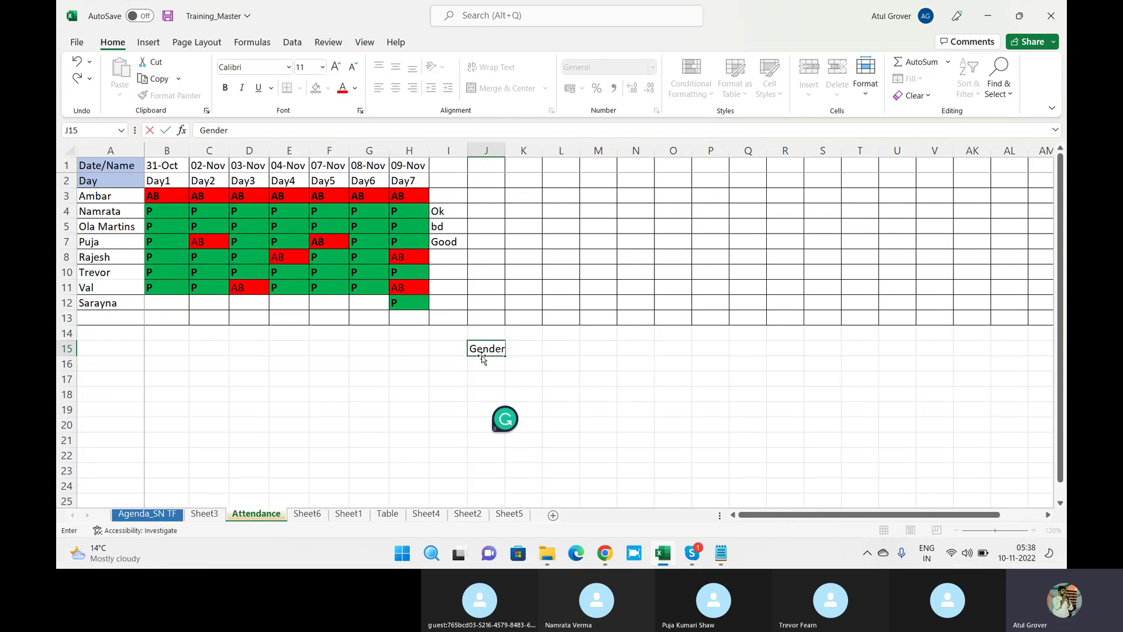
pyautogui.press('Return')
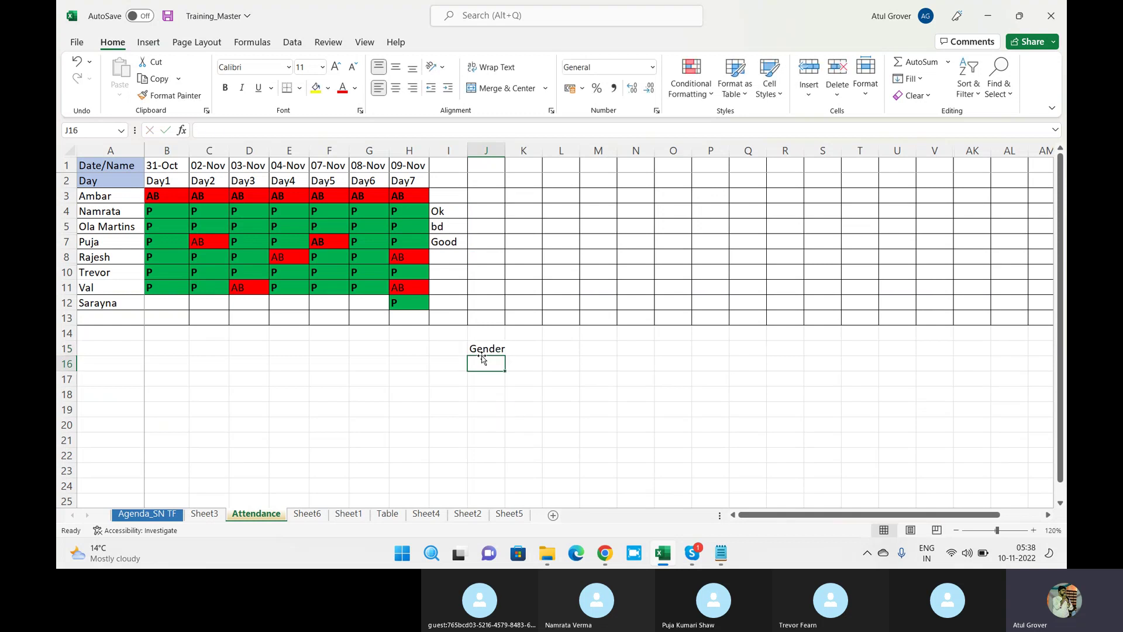
# Enter "Grad." in cell J16 under the Gender heading
pyautogui.write('B')
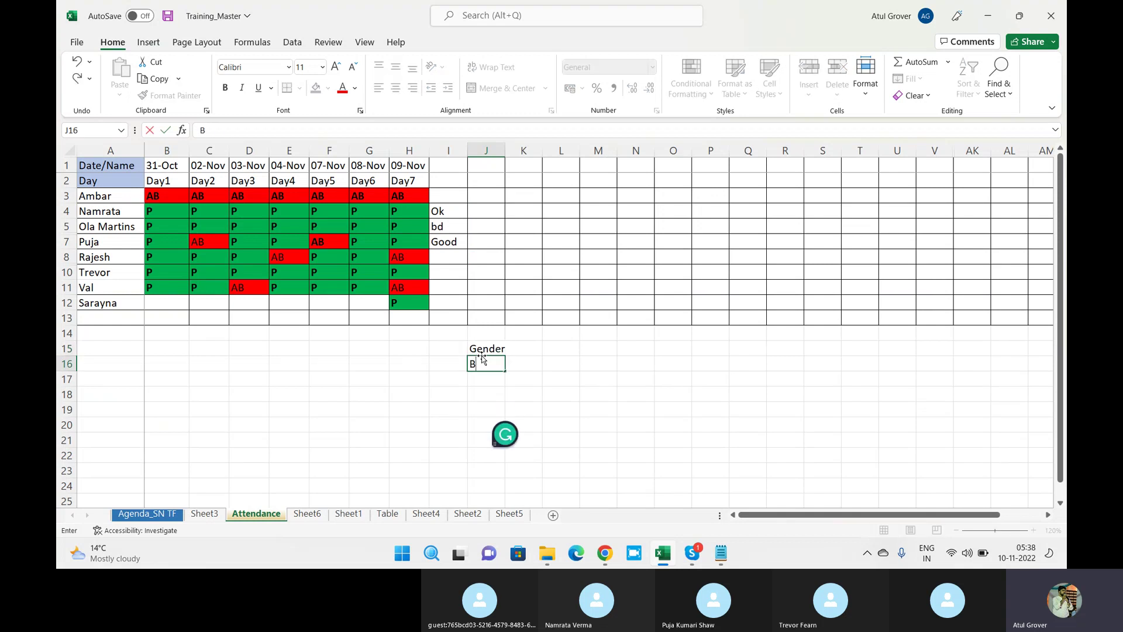
pyautogui.write('oth')
pyautogui.press('BackSpace')
pyautogui.press('BackSpace')
pyautogui.press('BackSpace')
pyautogui.press('BackSpace')
pyautogui.write('Grade')
pyautogui.press('BackSpace')
pyautogui.write('.')
pyautogui.press('Return')
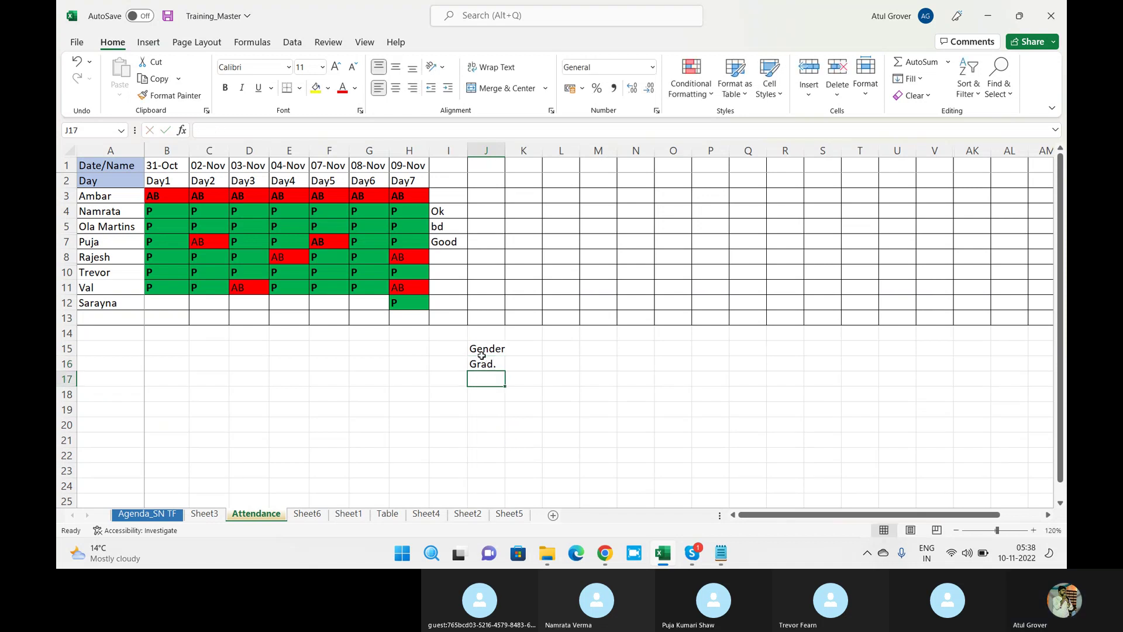
# List the gender choices M, F and T in cells J16 to J18 and select the three cells
pyautogui.click(481, 363)
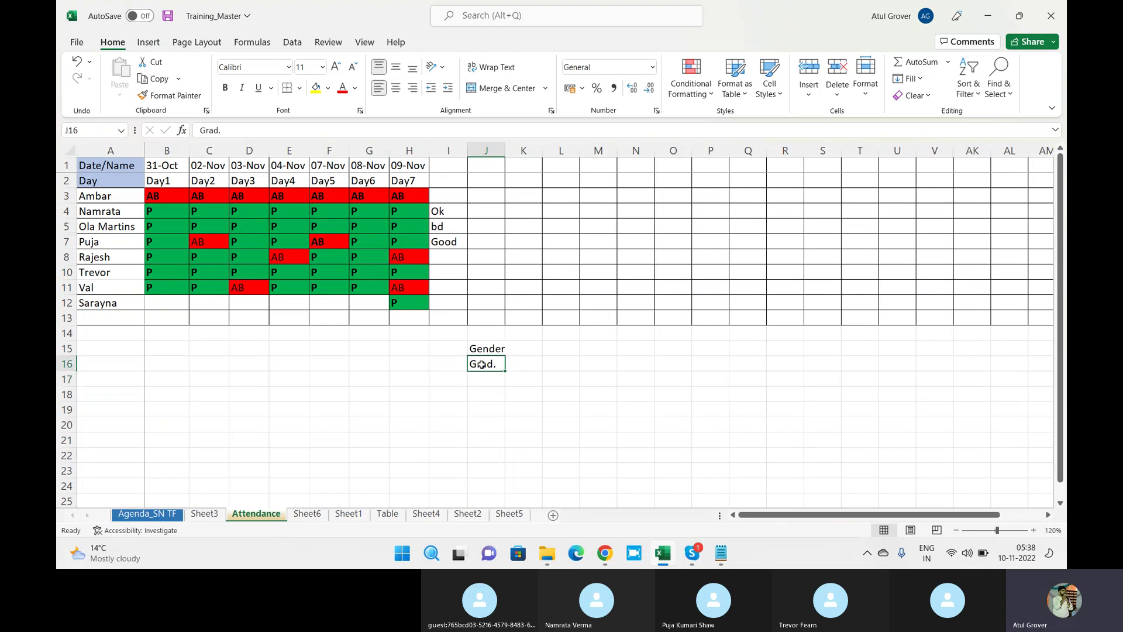
pyautogui.write('M')
pyautogui.press('Return')
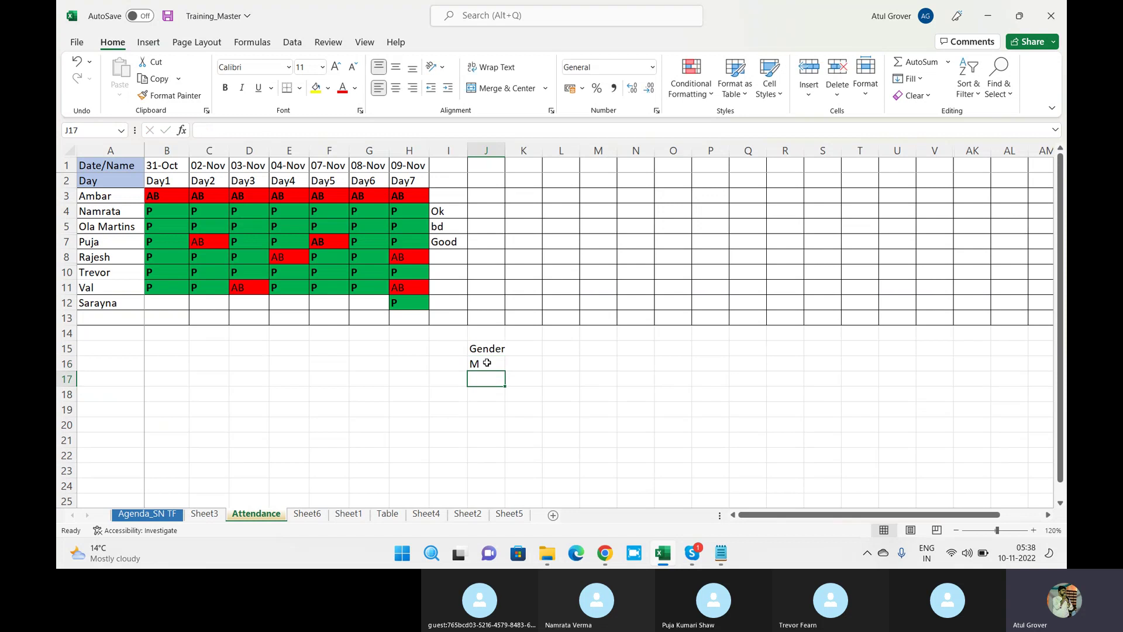
pyautogui.write('F')
pyautogui.press('Return')
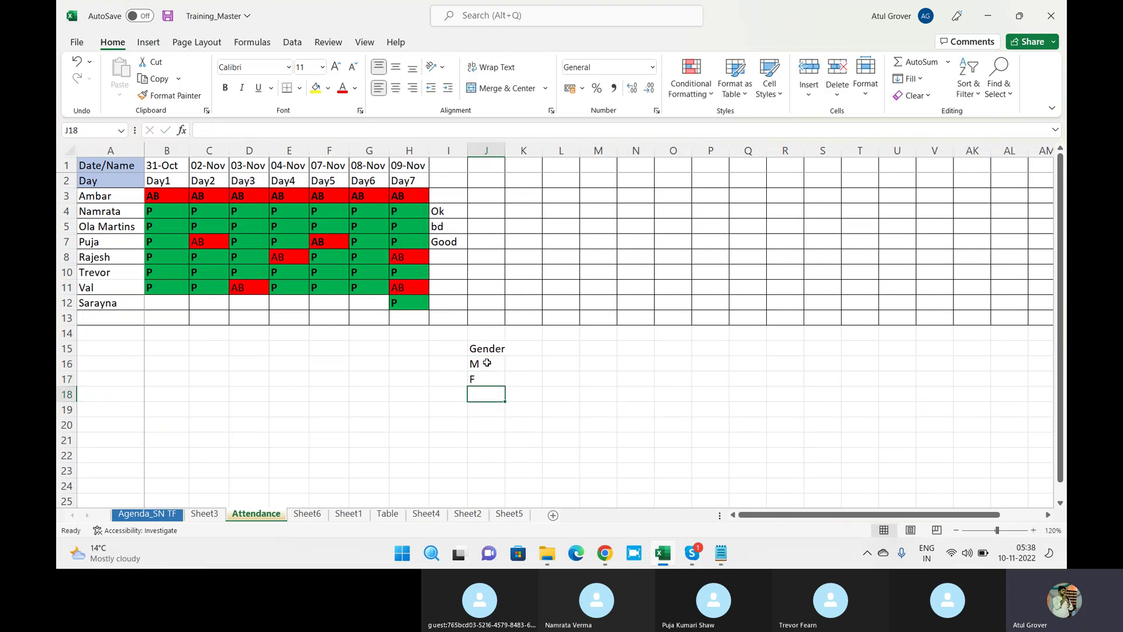
pyautogui.write('T')
pyautogui.press('Return')
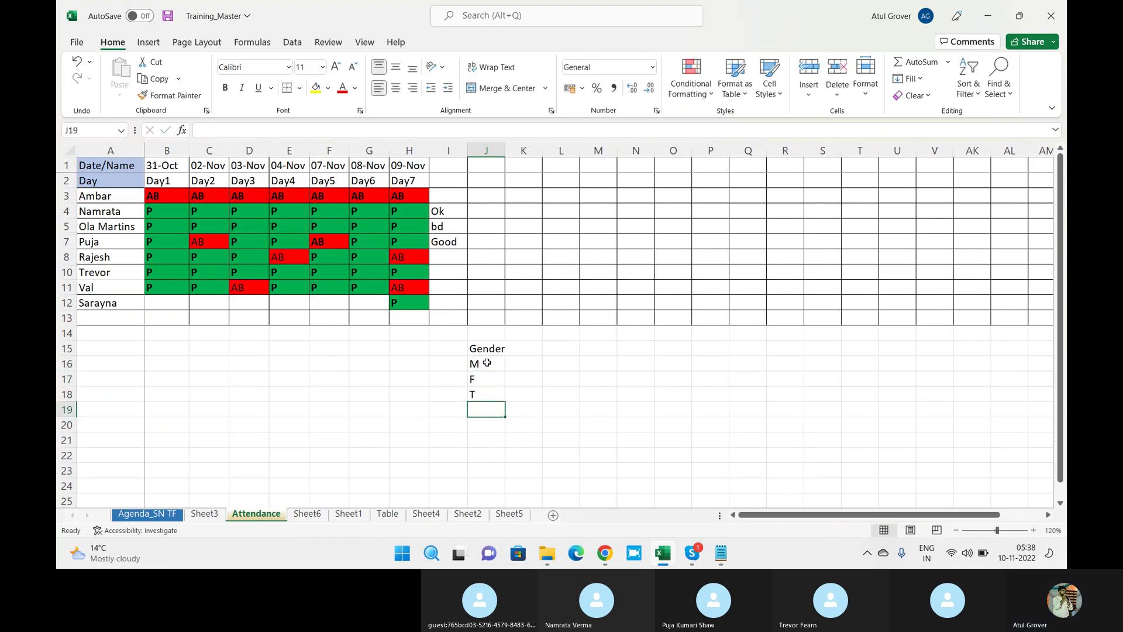
pyautogui.moveTo(487, 362); pyautogui.dragTo(485, 392)
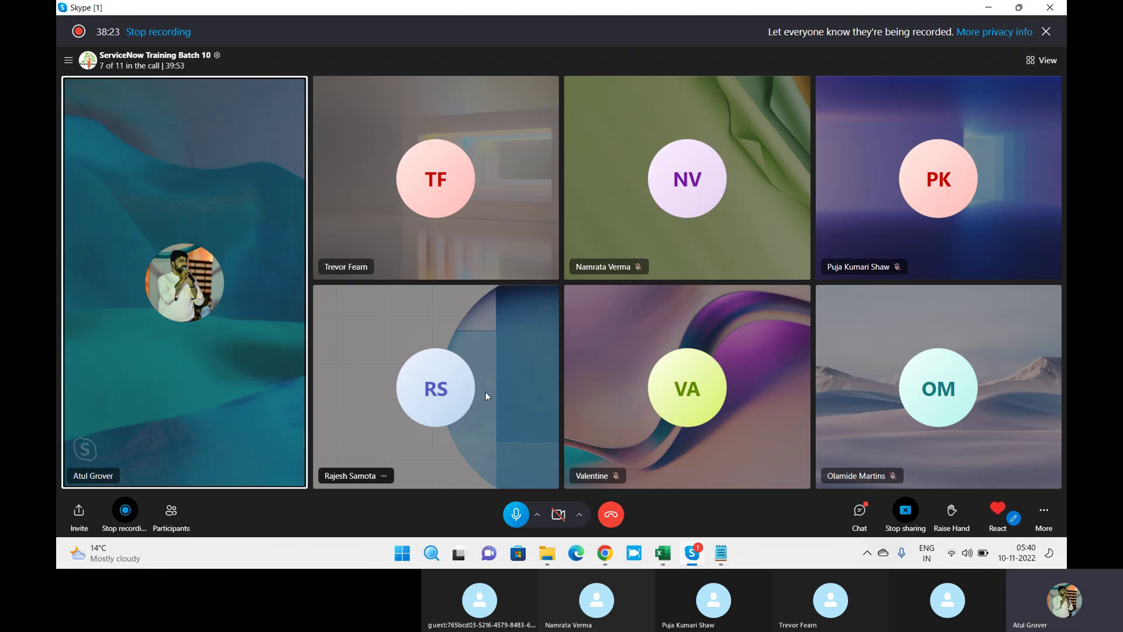
# Switch to the Notepad notes and add the line "CMDB - 100 Servers" below "X --- SN", separated by a blank line
pyautogui.hotkey('alt', 'Tab')
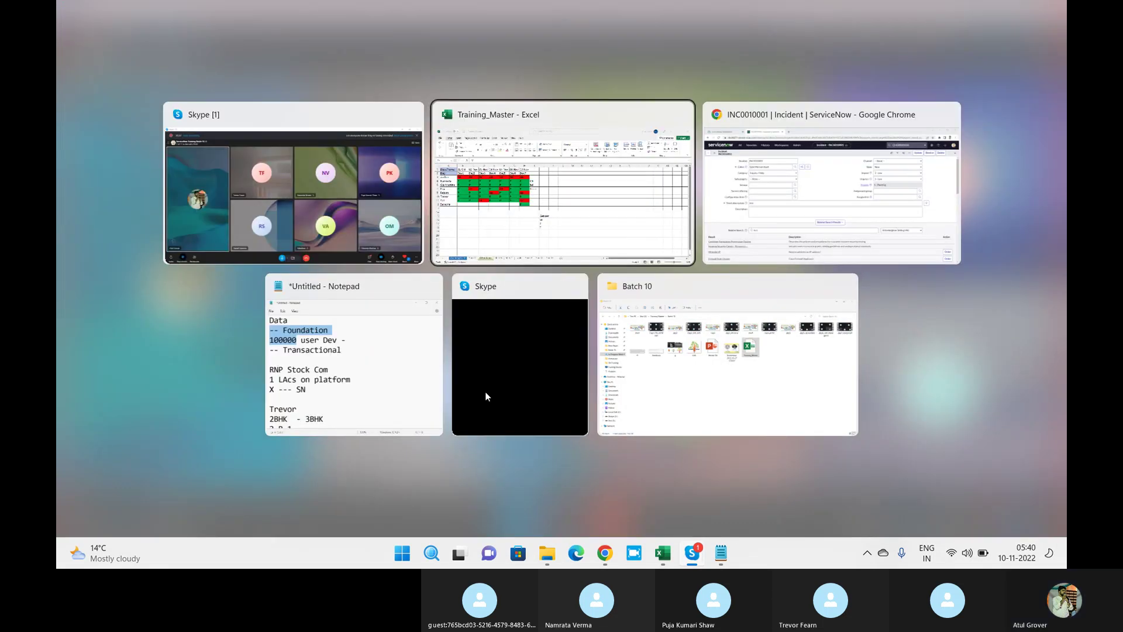
pyautogui.press('Tab')
pyautogui.press('Tab')
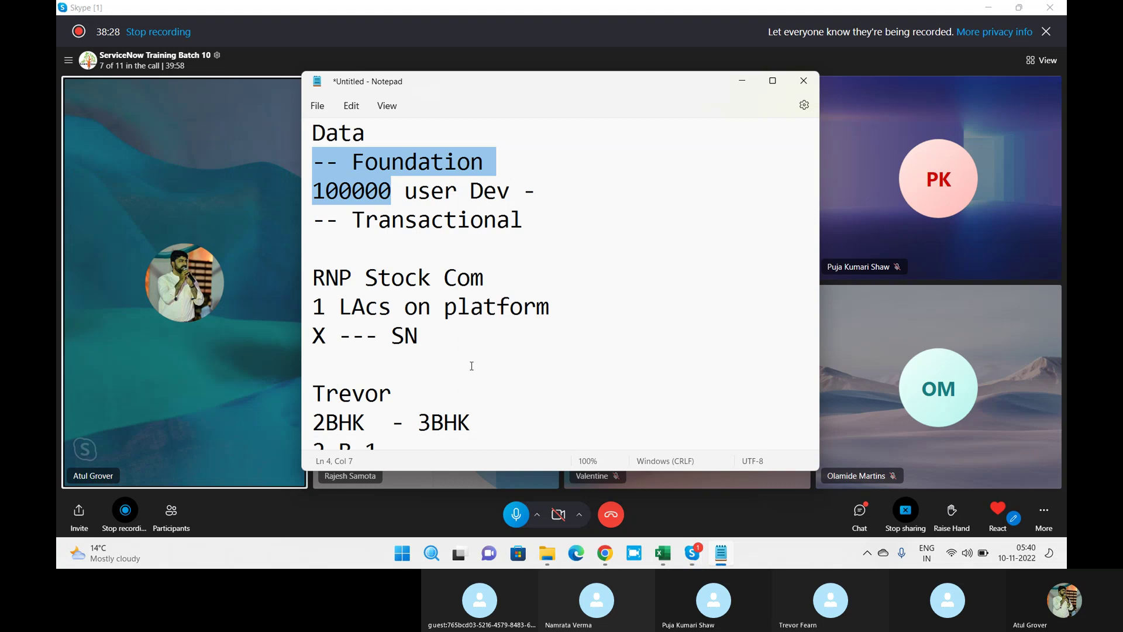
pyautogui.click(434, 359)
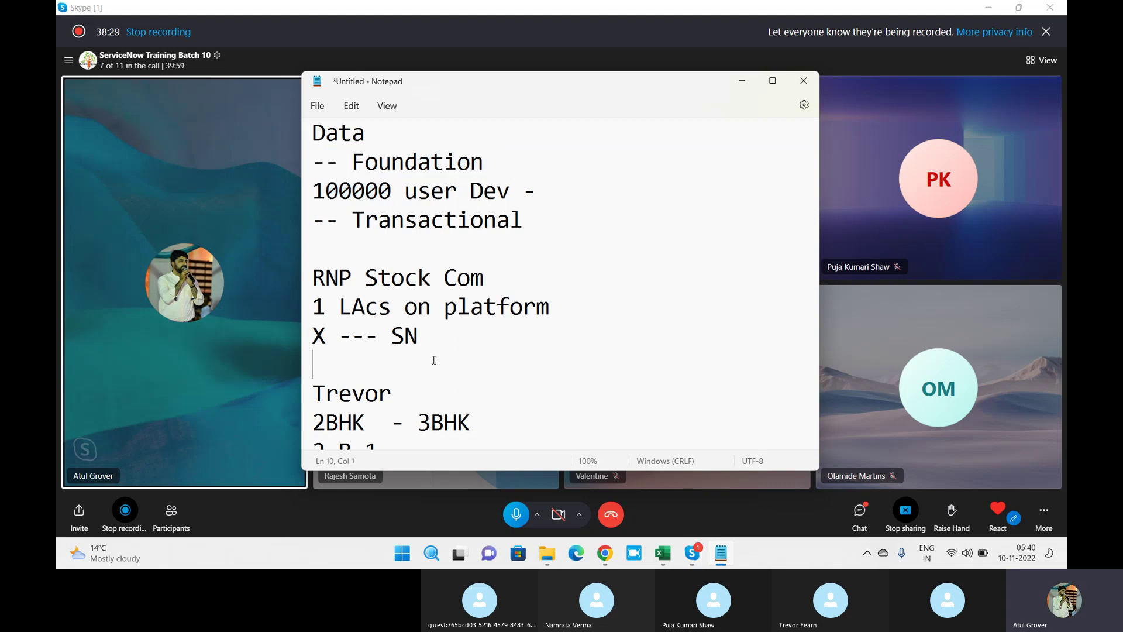
pyautogui.press('Return')
pyautogui.write('CMD')
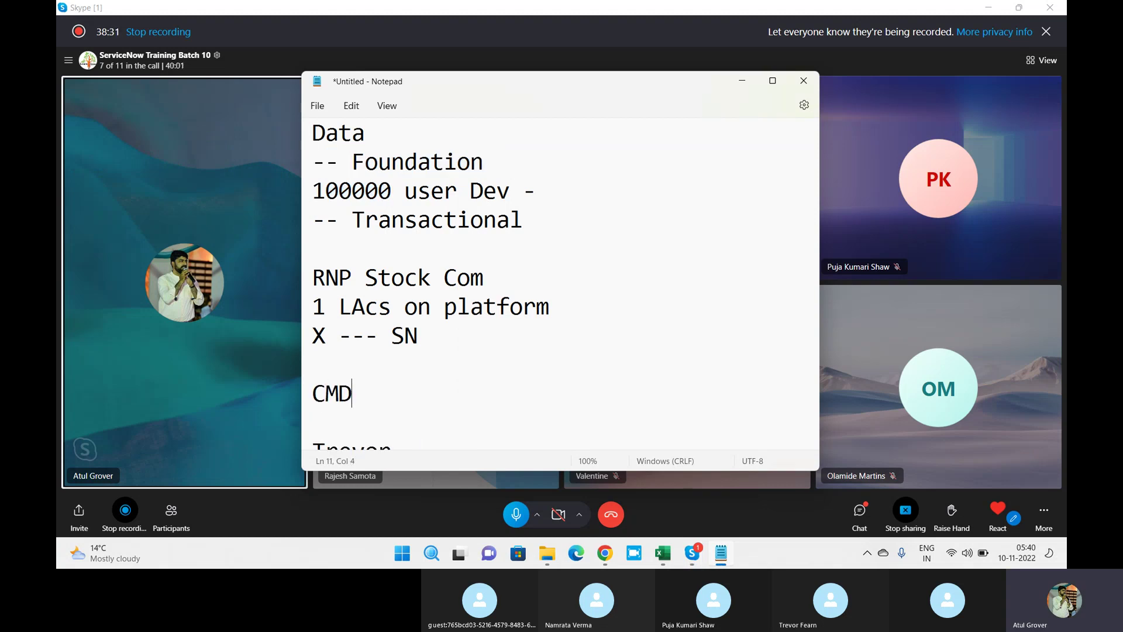
pyautogui.write('B - 100 Sev')
pyautogui.press('BackSpace')
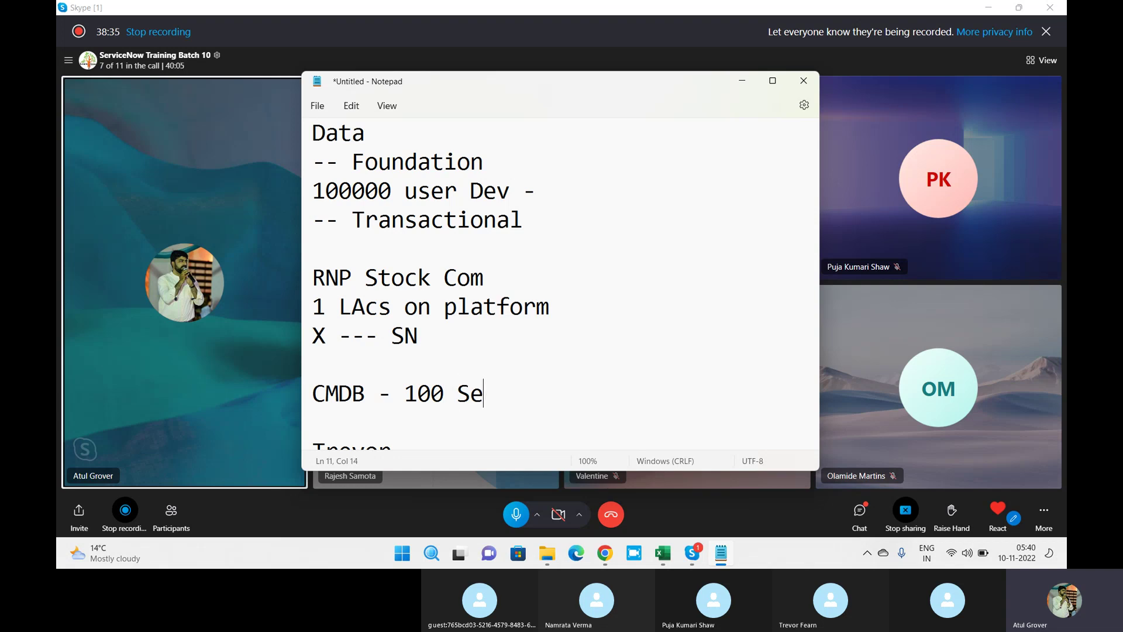
pyautogui.write('rver')
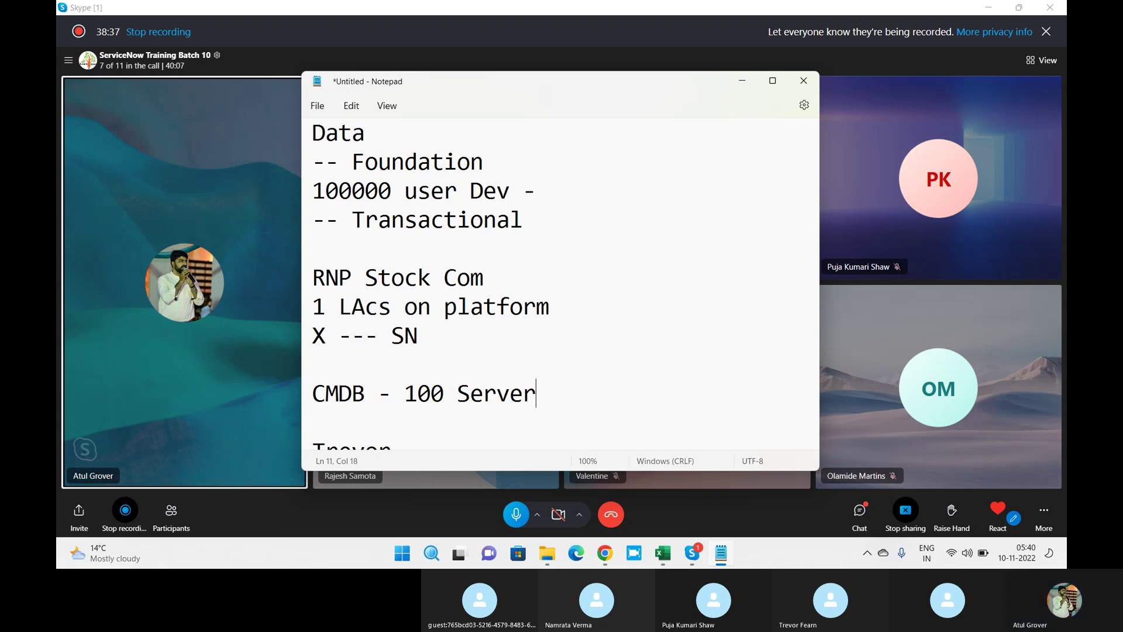
pyautogui.write('s')
pyautogui.press('Return')
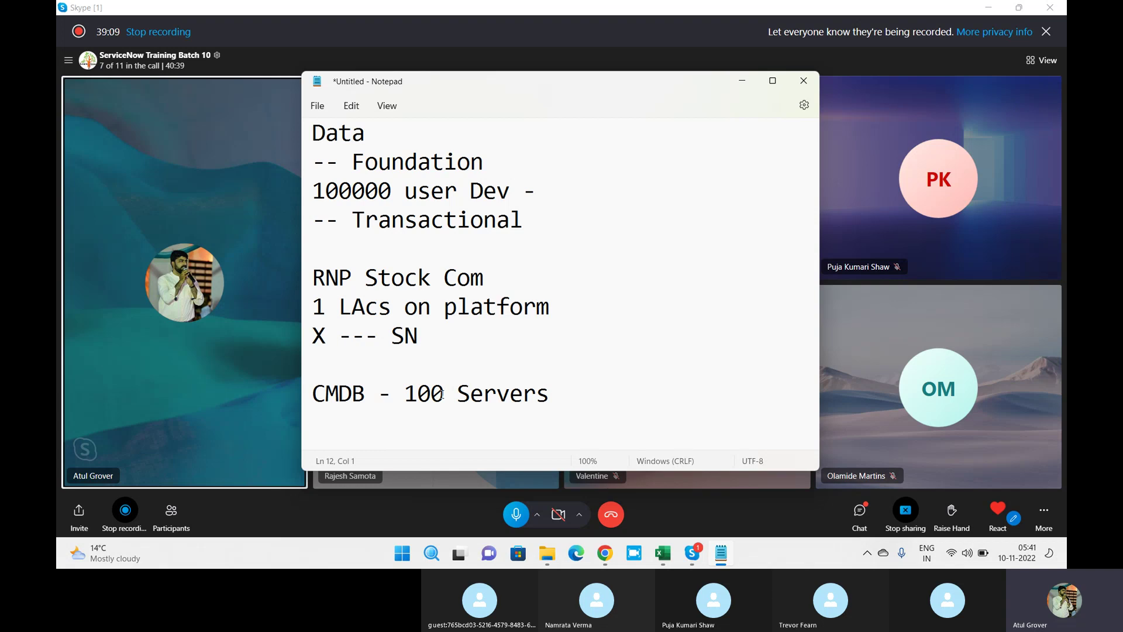
# Add the line "1yr 1000 -- 80 uni." directly beneath the CMDB line and highlight its number 80 for emphasis
pyautogui.moveTo(443, 394); pyautogui.dragTo(403, 392)
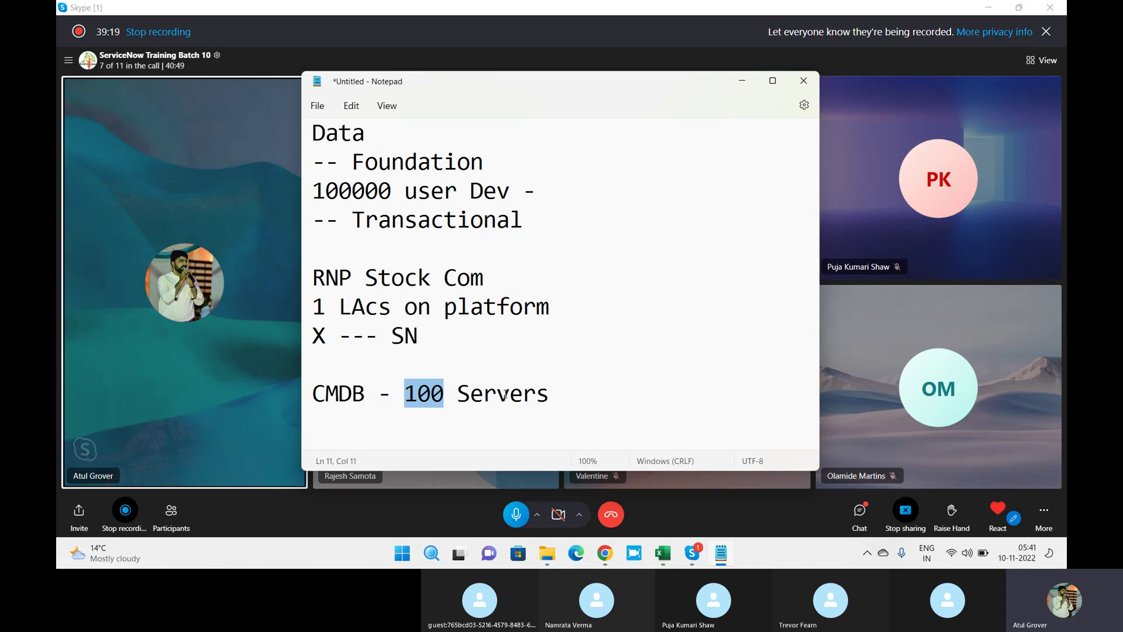
pyautogui.click(588, 385)
pyautogui.press('Return')
pyautogui.write('1y')
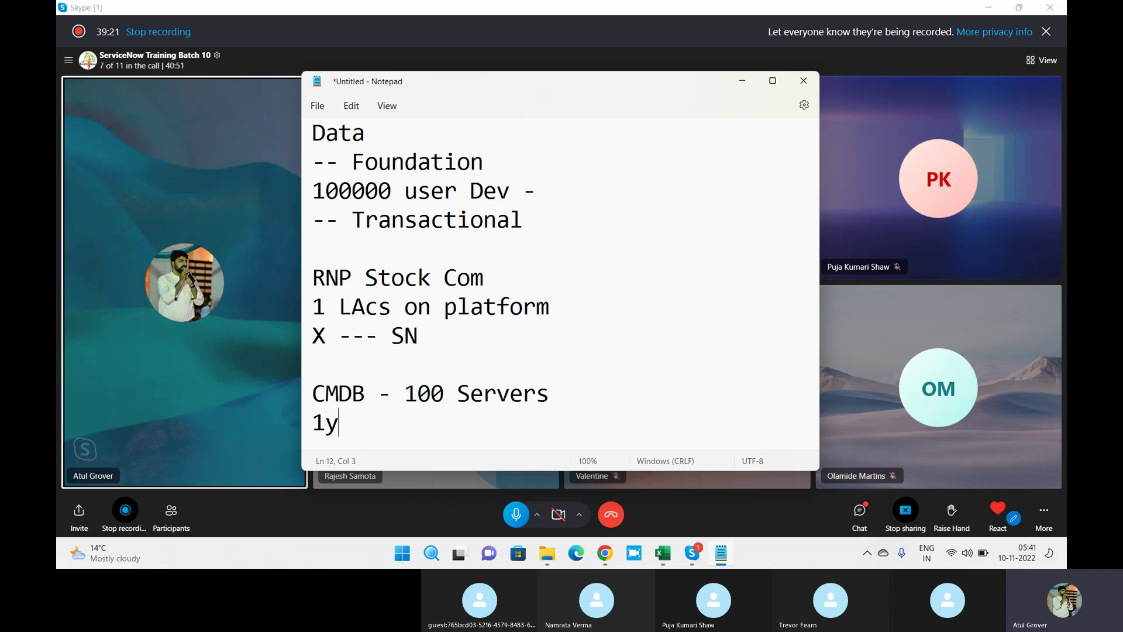
pyautogui.write('r 1000 -- ')
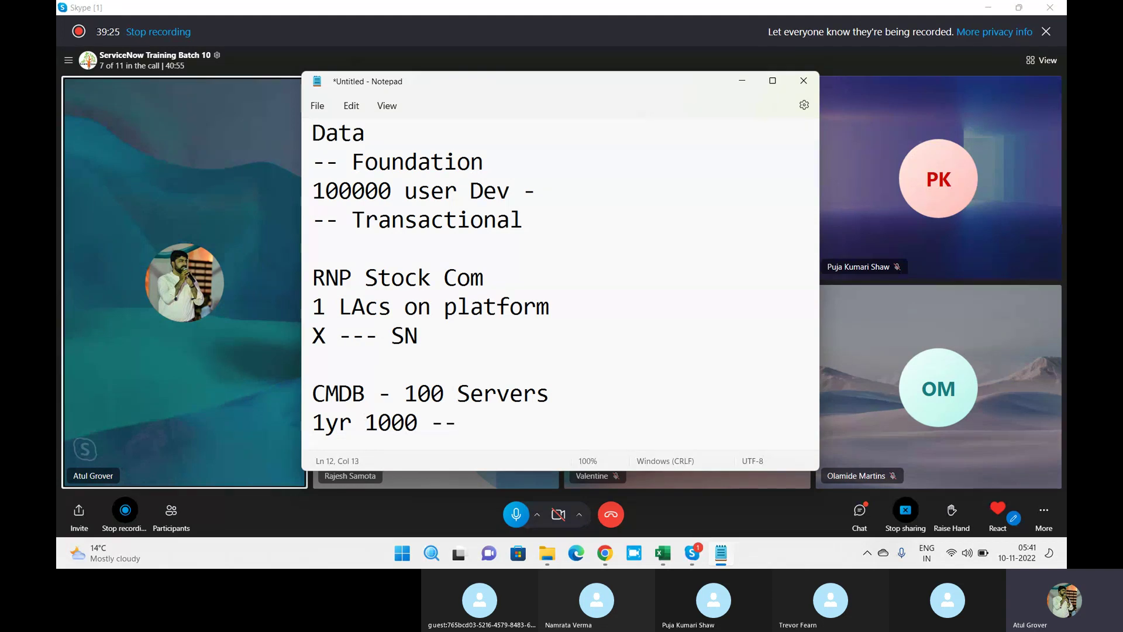
pyautogui.write('80 uni.')
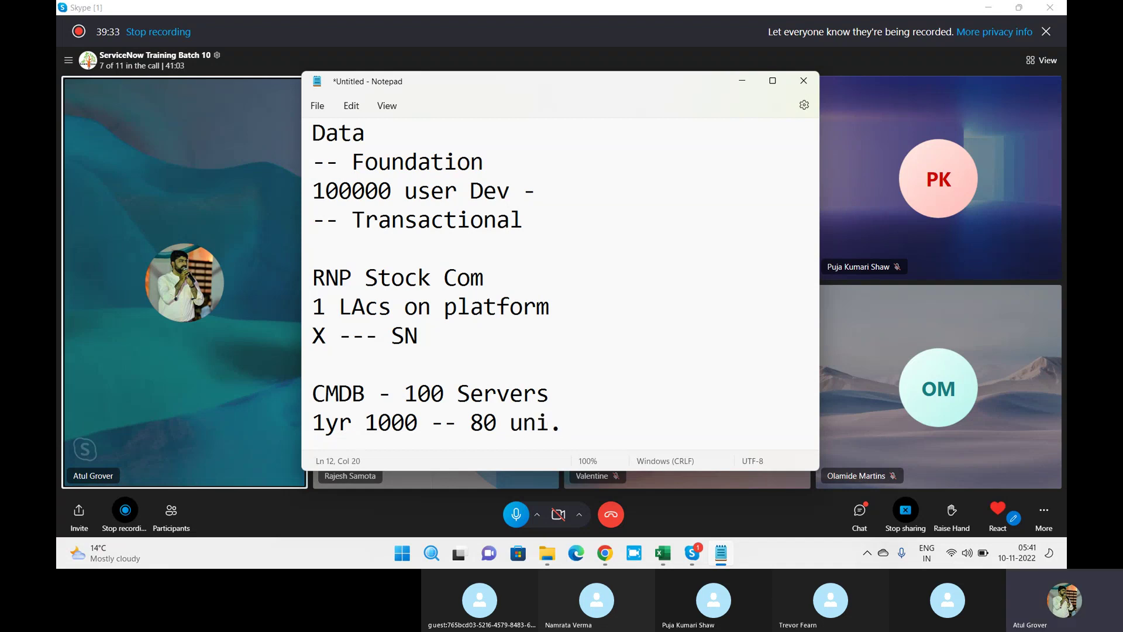
pyautogui.moveTo(500, 418); pyautogui.dragTo(475, 424)
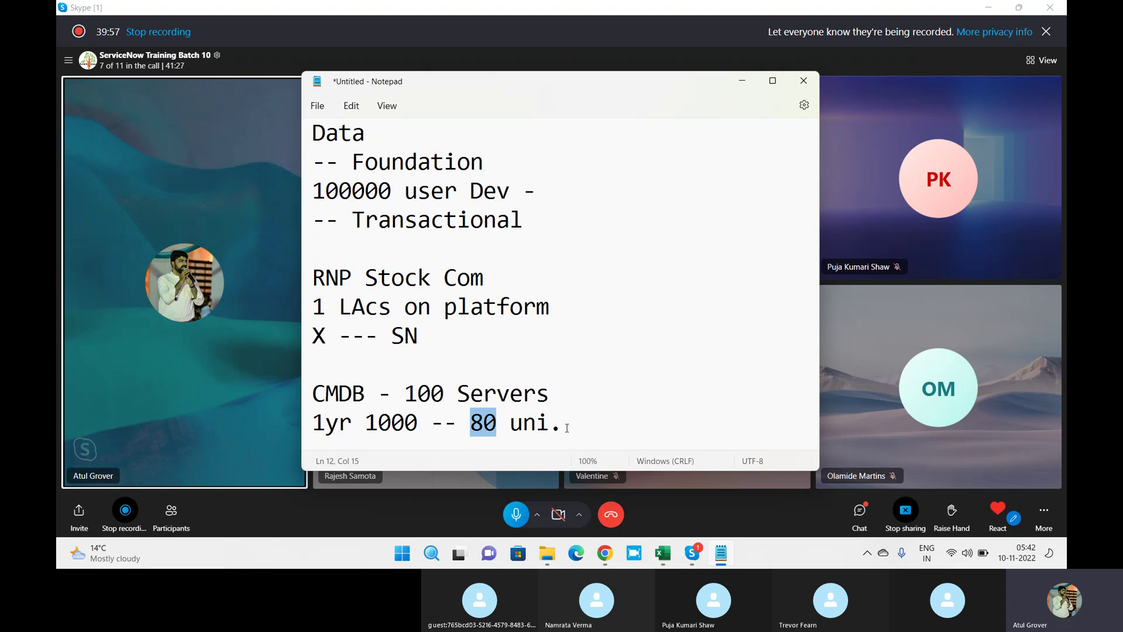
pyautogui.press('Right')
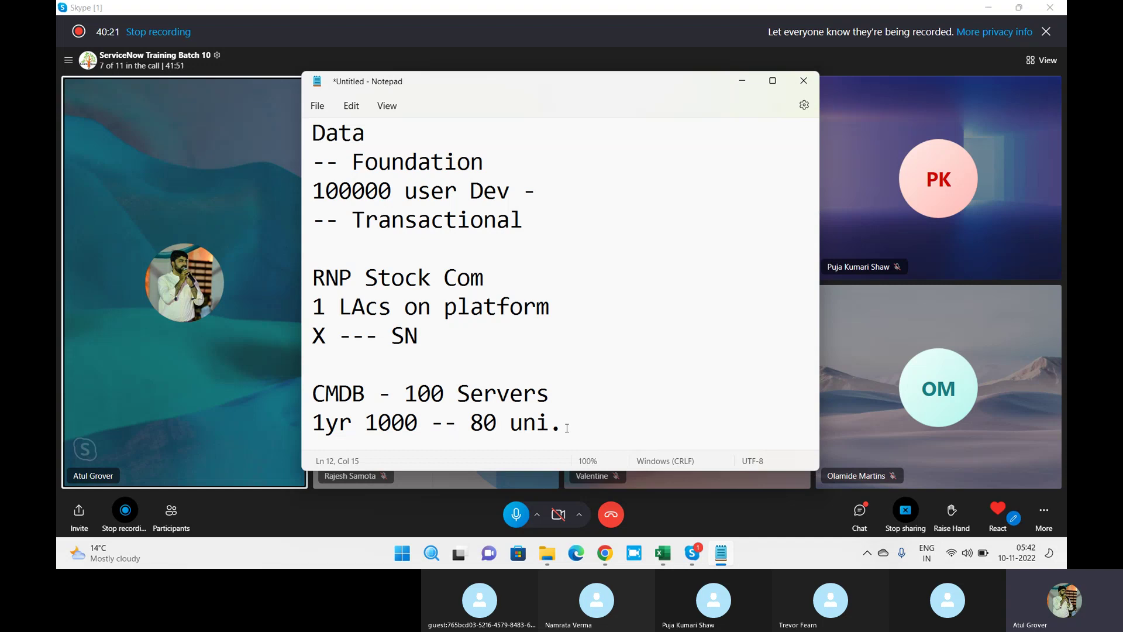
# Put the notes away and switch to the open ServiceNow incident form in Chrome
pyautogui.click(740, 80)
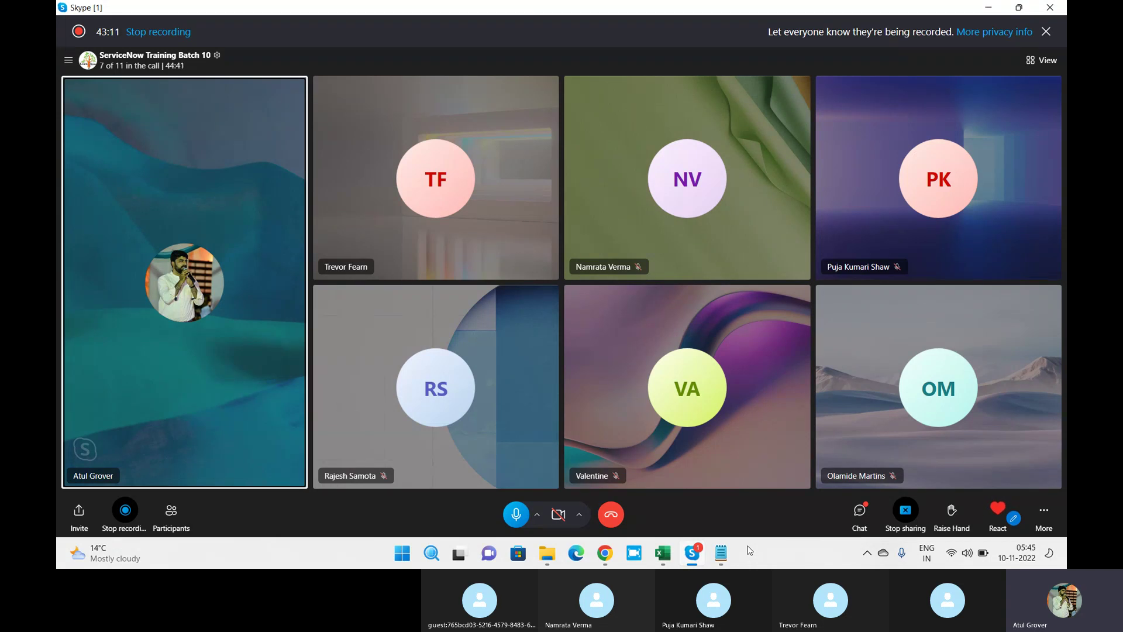
pyautogui.press('super+Tab')
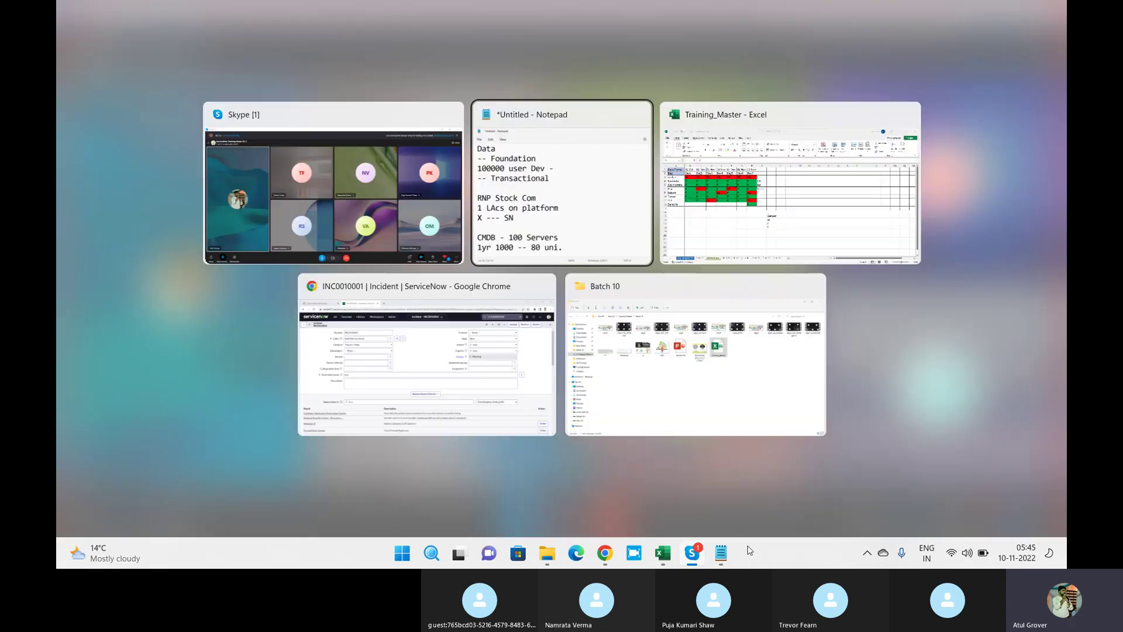
pyautogui.press('Down')
pyautogui.press('Left')
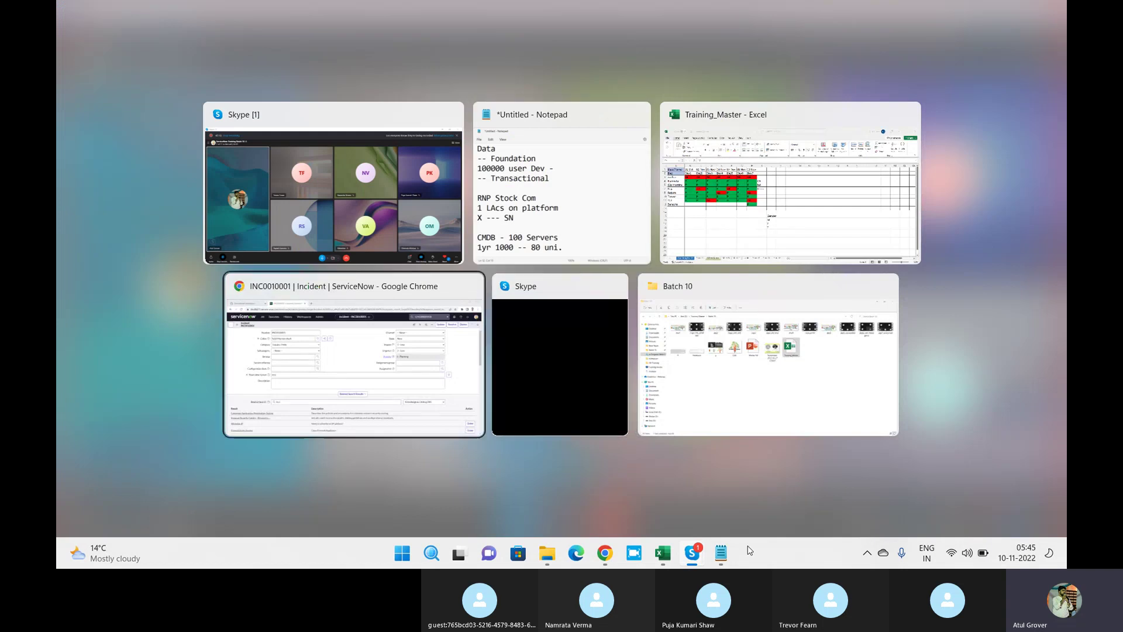
pyautogui.press('Return')
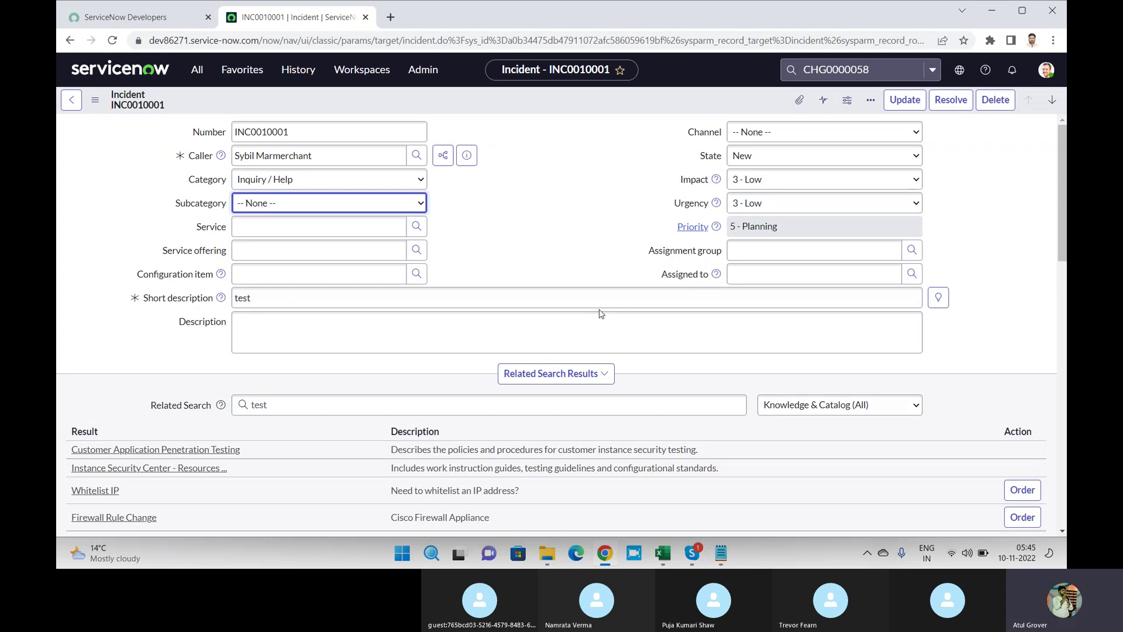
# Examine the available Category choices on the incident form without changing the selected value
pyautogui.click(375, 179)
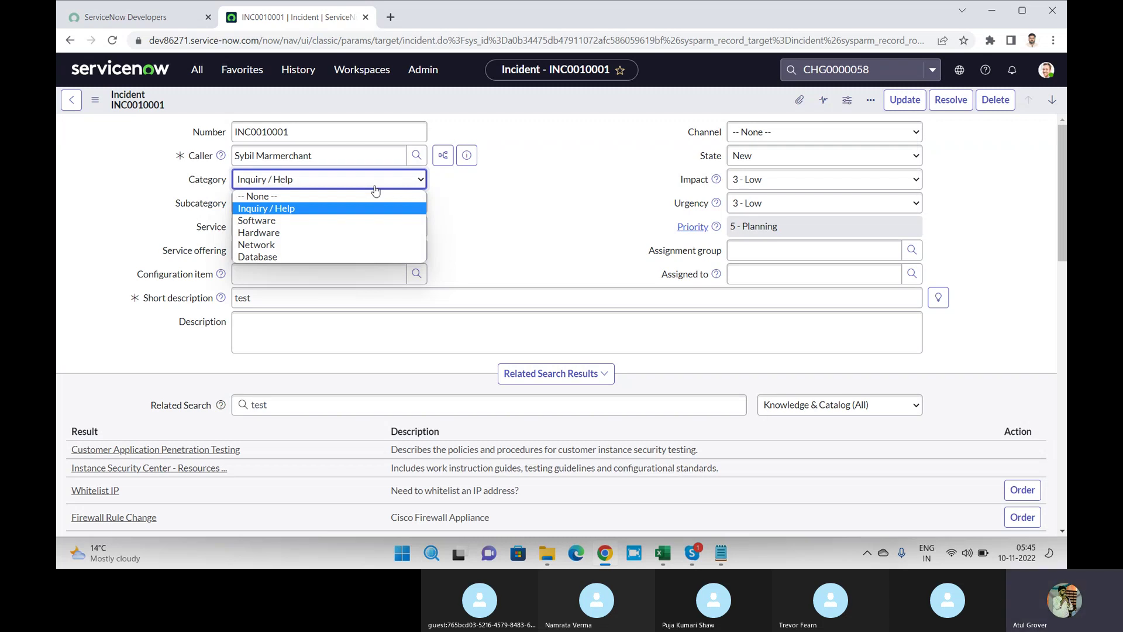
pyautogui.hotkey('alt', 'Tab')
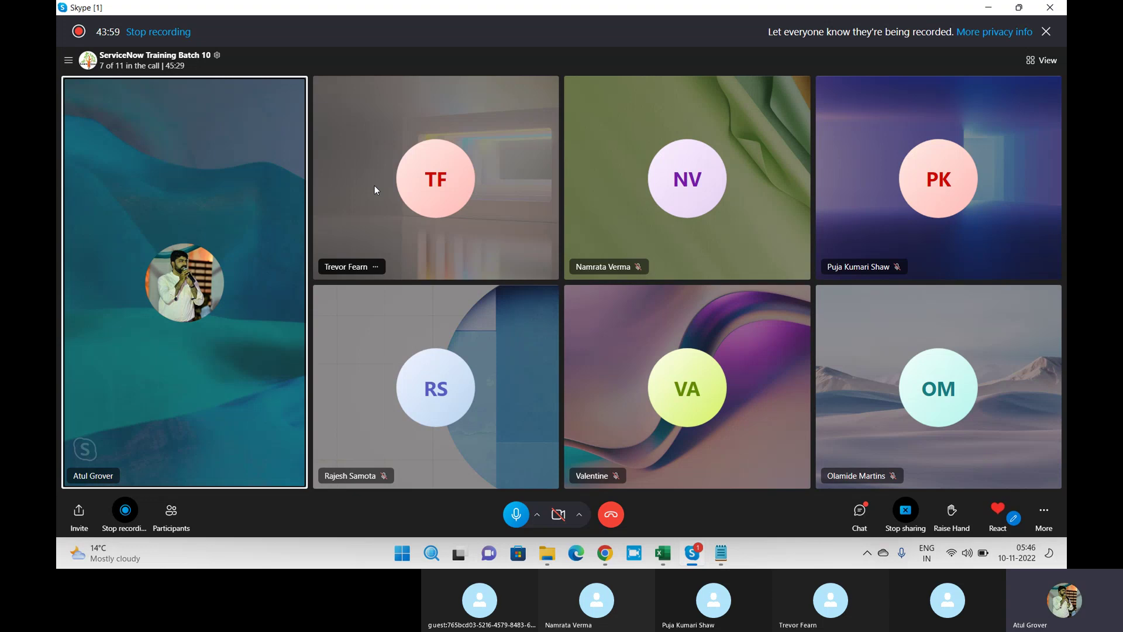
pyautogui.hotkey('alt', 'Tab')
pyautogui.click(375, 190)
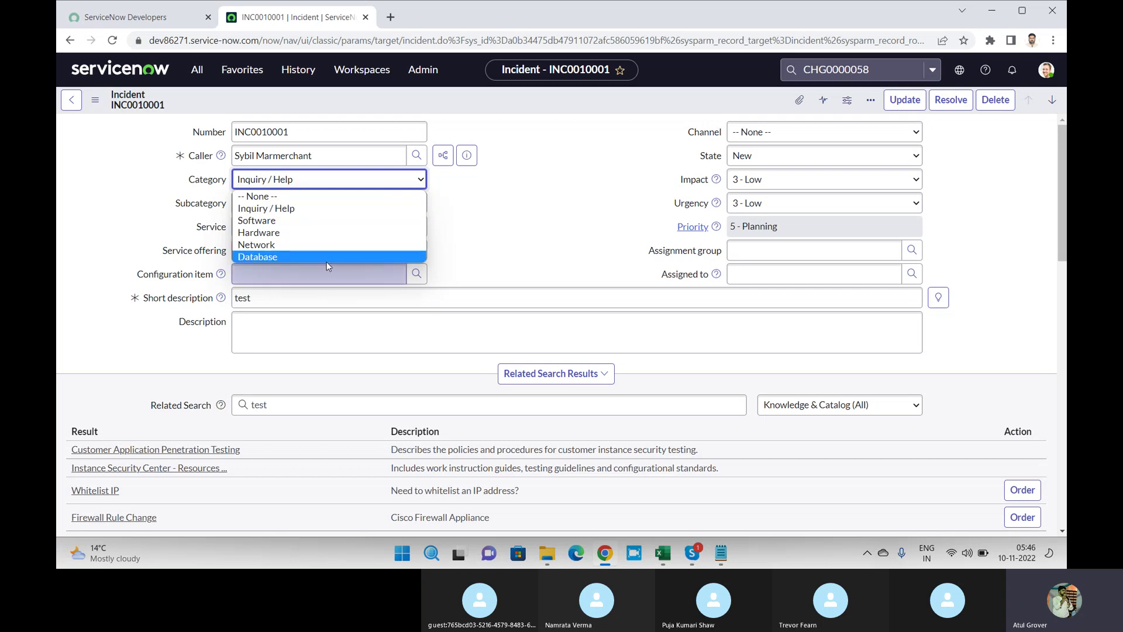
pyautogui.click(553, 204)
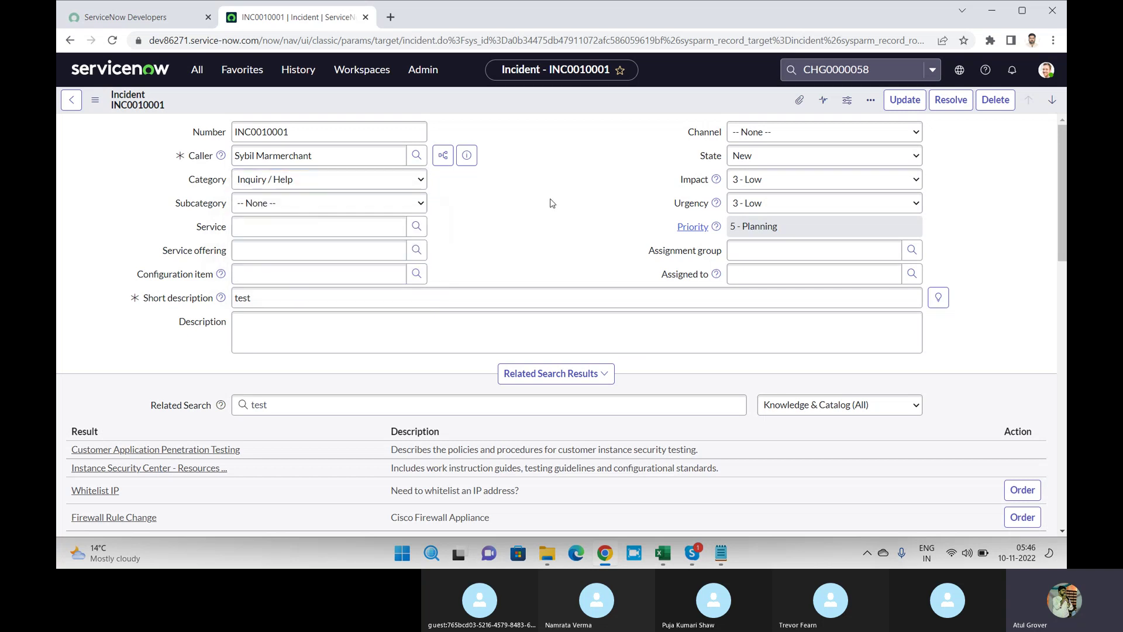
pyautogui.click(347, 183)
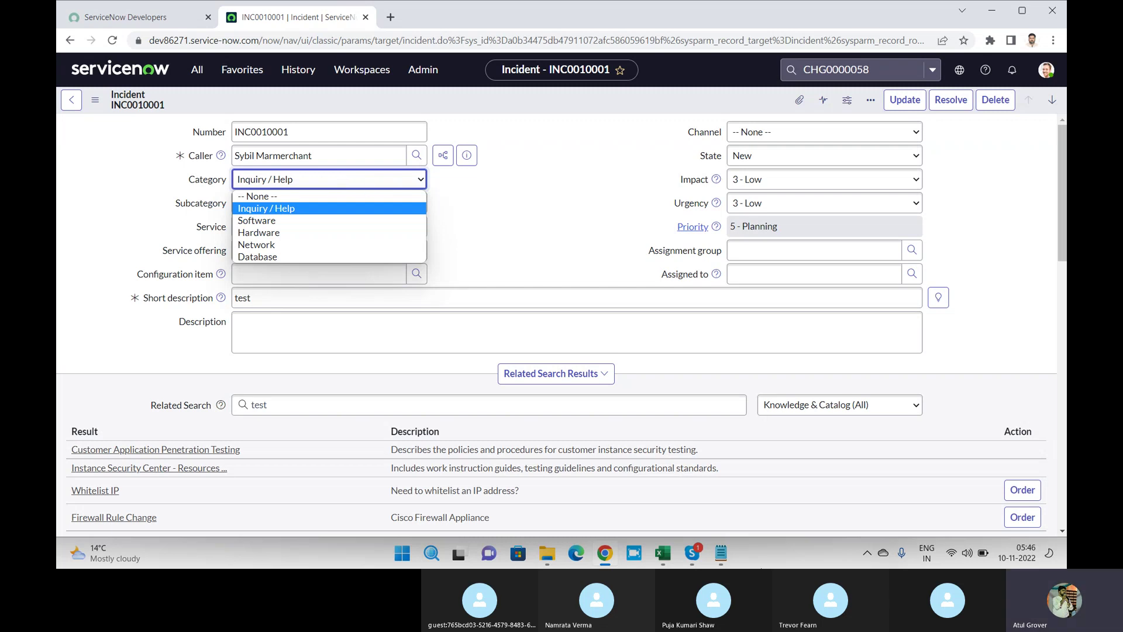
# Switch to the Notepad notes and add the lines "Patch" and "Patches" below "-- Transactional"
pyautogui.click(718, 550)
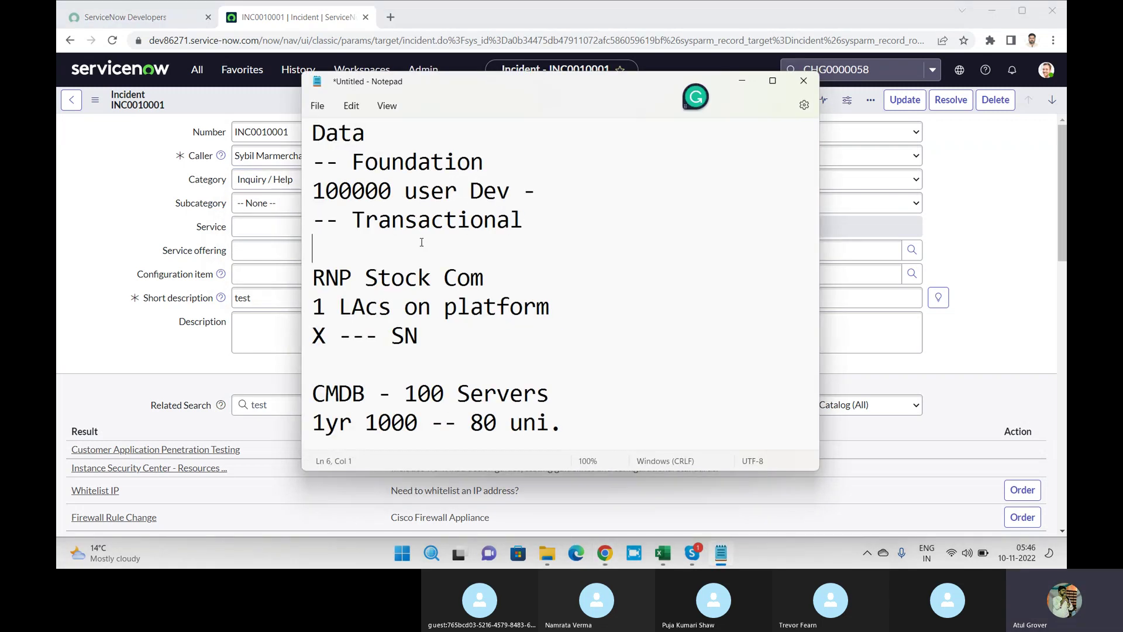
pyautogui.write('Patch')
pyautogui.press('Return')
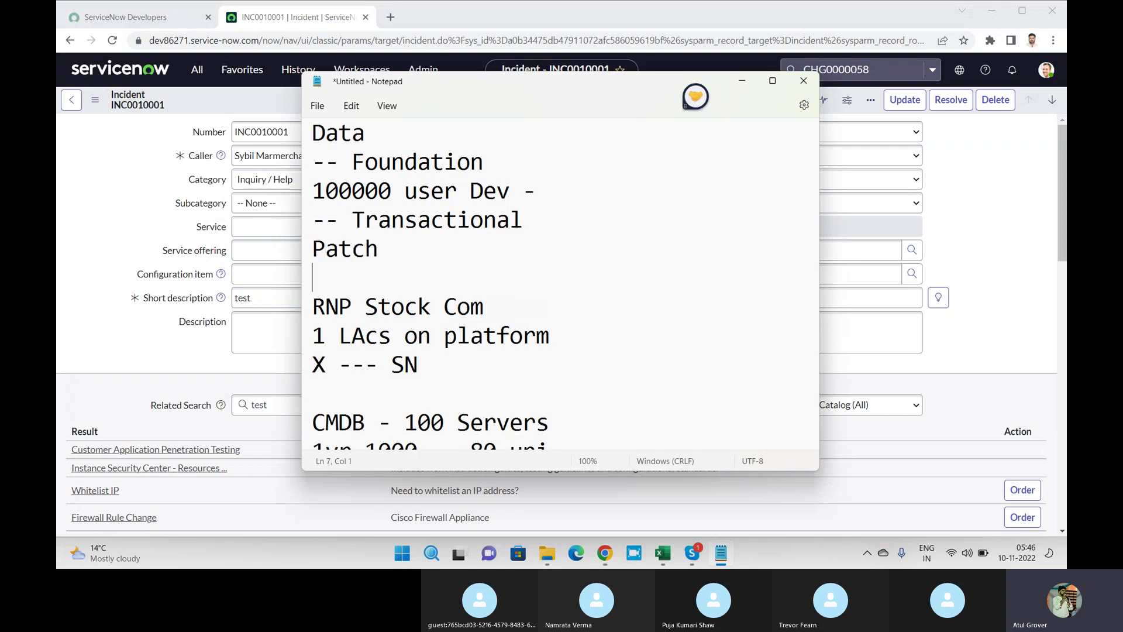
pyautogui.write('Patches')
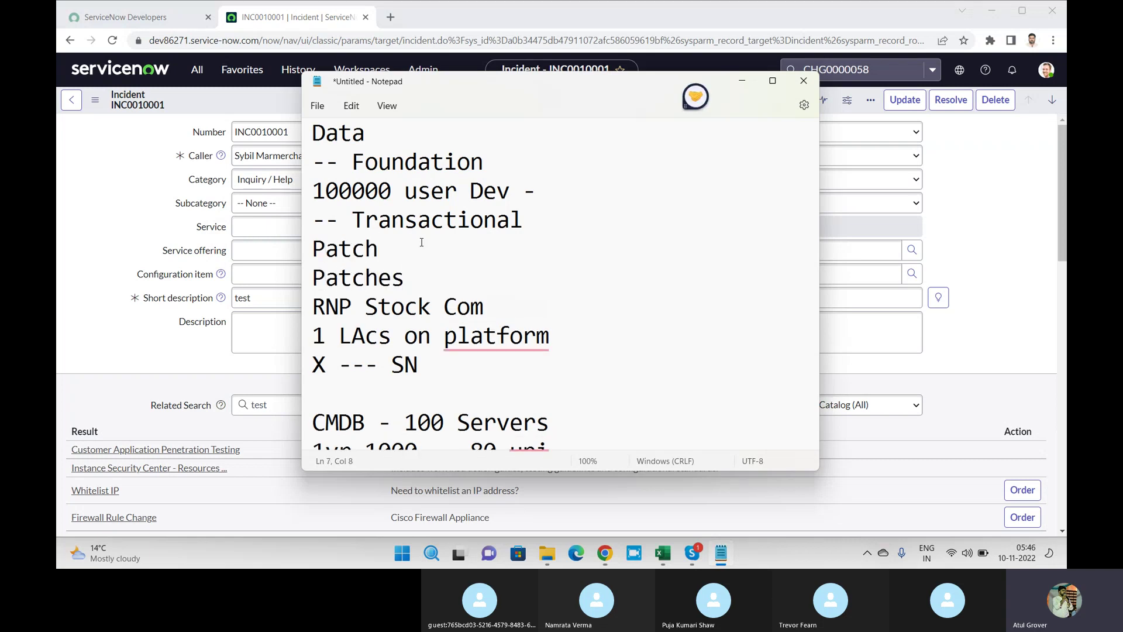
pyautogui.press('Return')
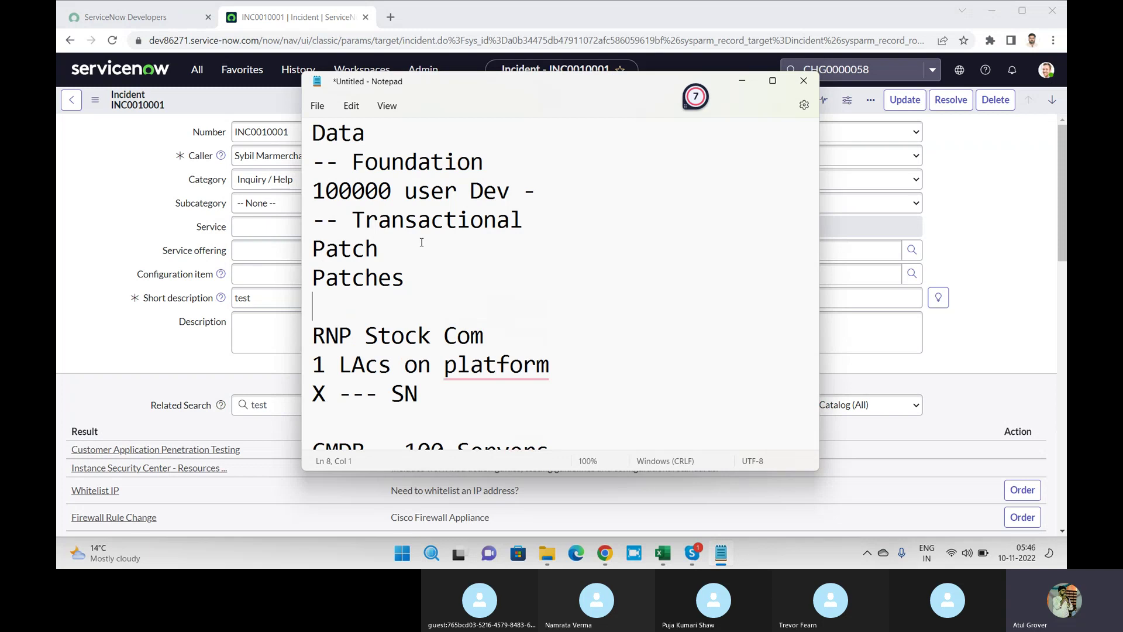
# Add the line "Release" beneath "Patches" and start a new line after it
pyautogui.write('Relsa')
pyautogui.press('BackSpace')
pyautogui.press('BackSpace')
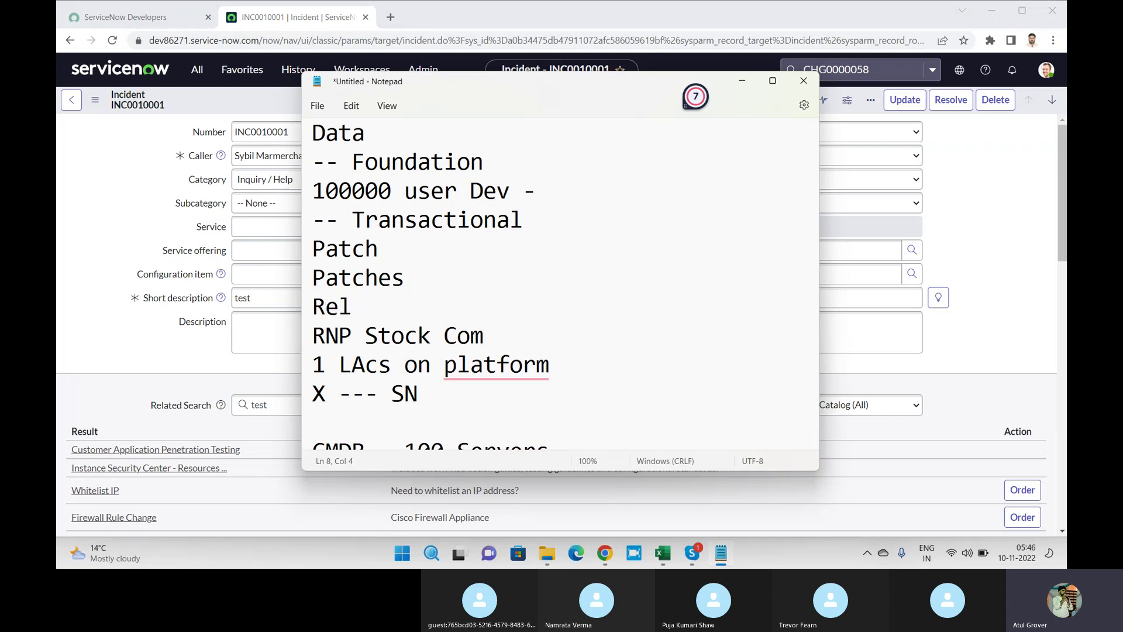
pyautogui.write('eas')
pyautogui.write('e')
pyautogui.press('Return')
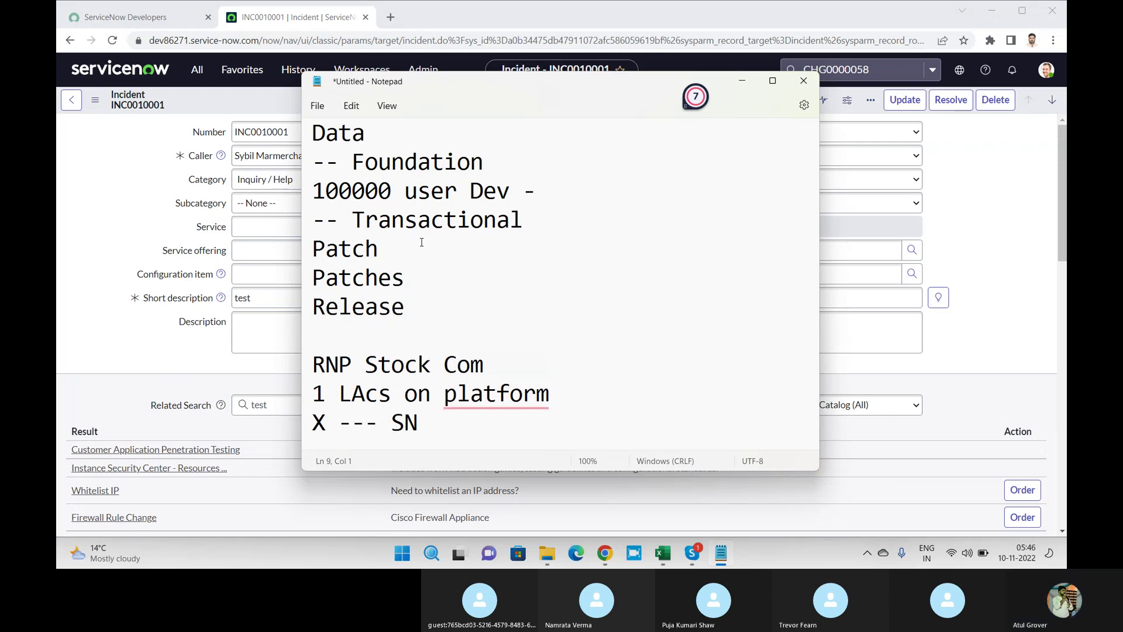
# Add the line "Release Onliine" under "Release" and highlight both release lines for emphasis
pyautogui.write('Release Onlibe')
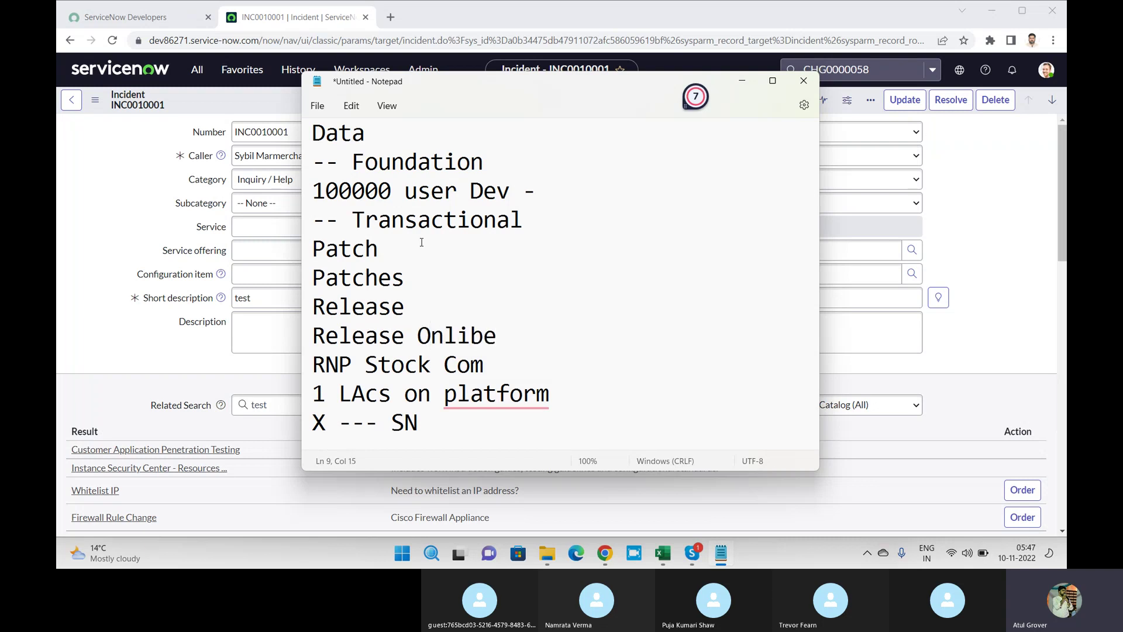
pyautogui.press('BackSpace')
pyautogui.press('BackSpace')
pyautogui.write('ine')
pyautogui.moveTo(516, 337); pyautogui.dragTo(305, 320)
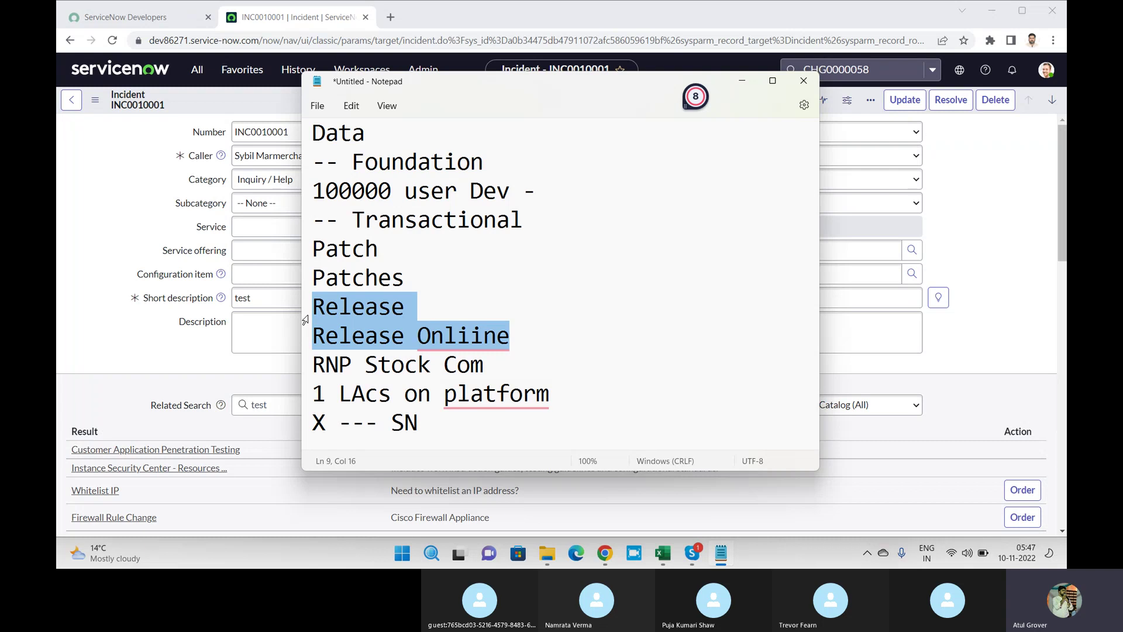
pyautogui.click(366, 333)
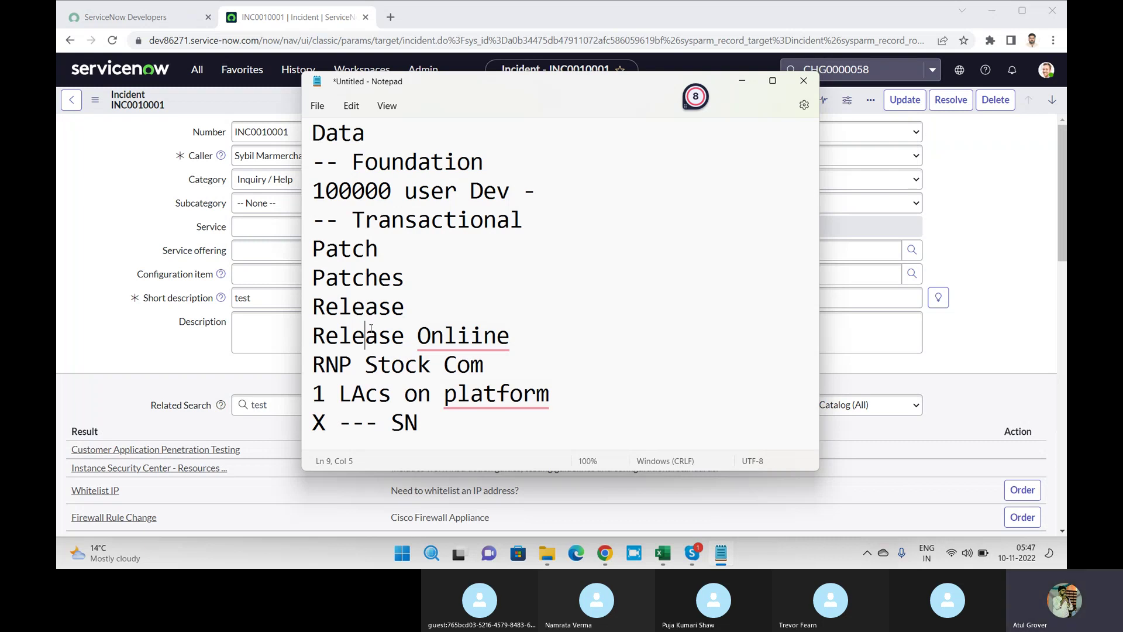
pyautogui.click(508, 334)
pyautogui.moveTo(508, 334); pyautogui.dragTo(297, 314)
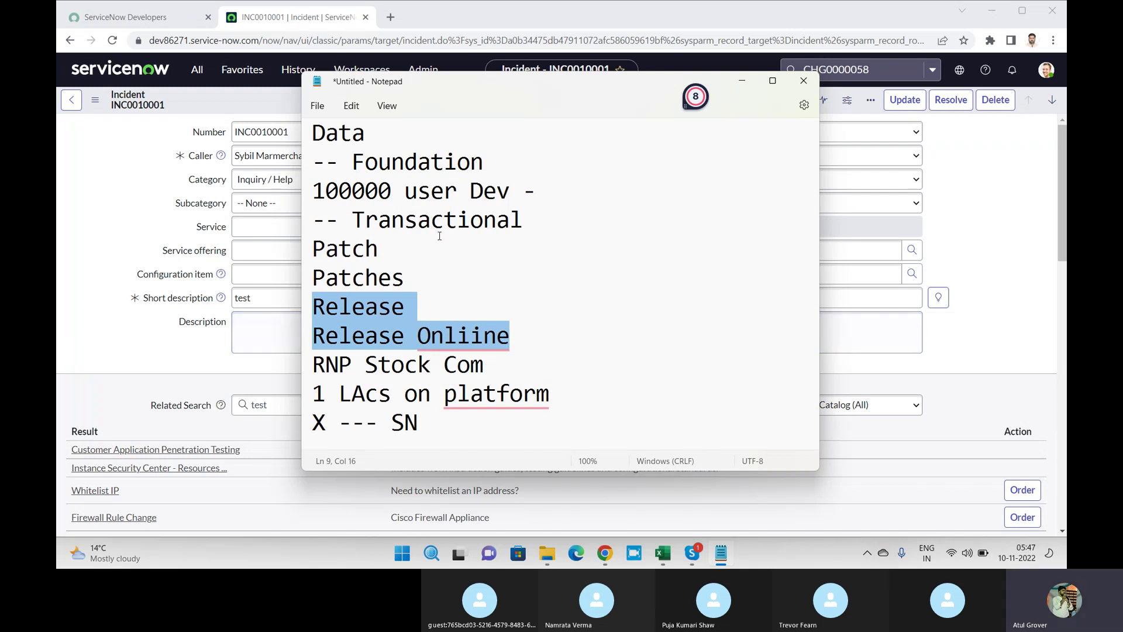
# Delete the text "Patches" and "Release Onliine" from the notes, leaving their lines blank
pyautogui.click(415, 254)
pyautogui.moveTo(410, 283); pyautogui.dragTo(310, 281)
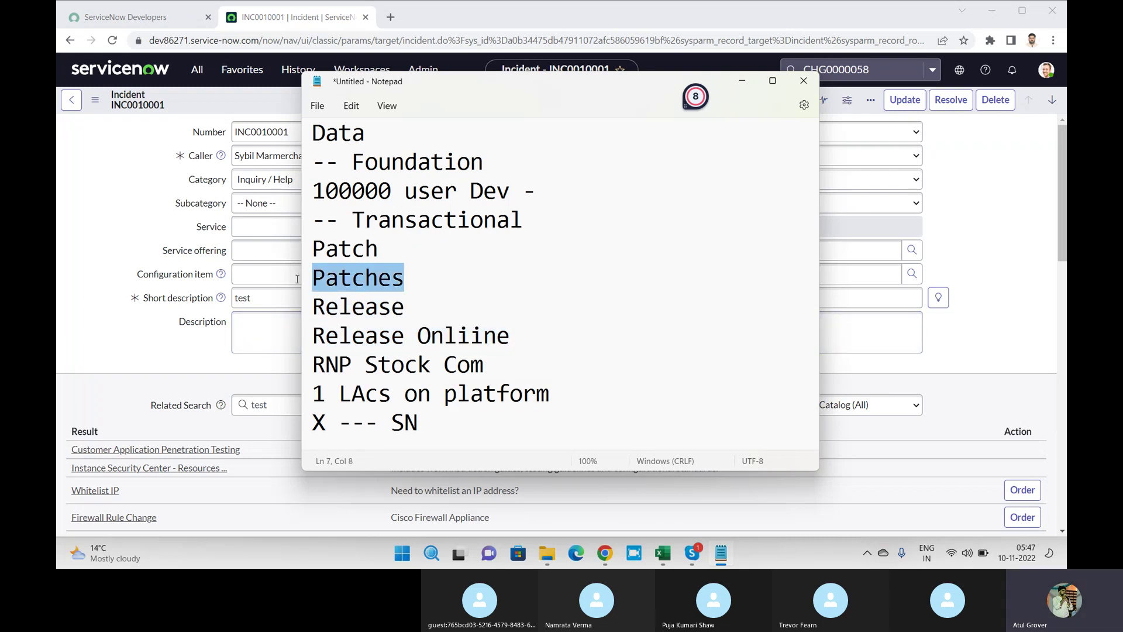
pyautogui.press('BackSpace')
pyautogui.click(509, 335)
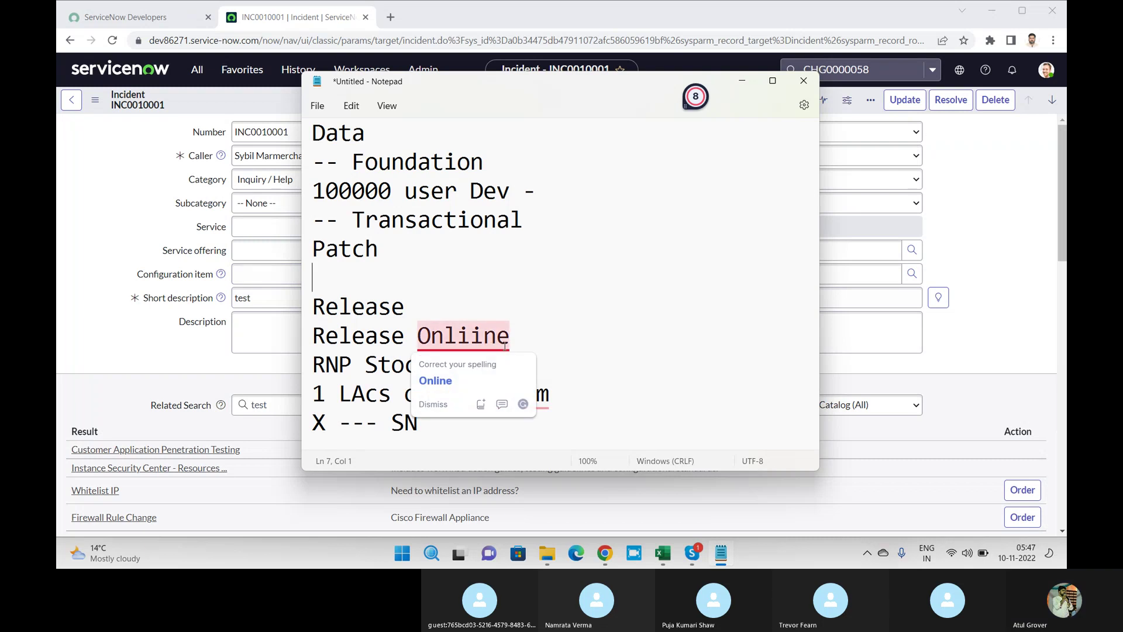
pyautogui.moveTo(508, 335); pyautogui.dragTo(297, 322)
pyautogui.press('BackSpace')
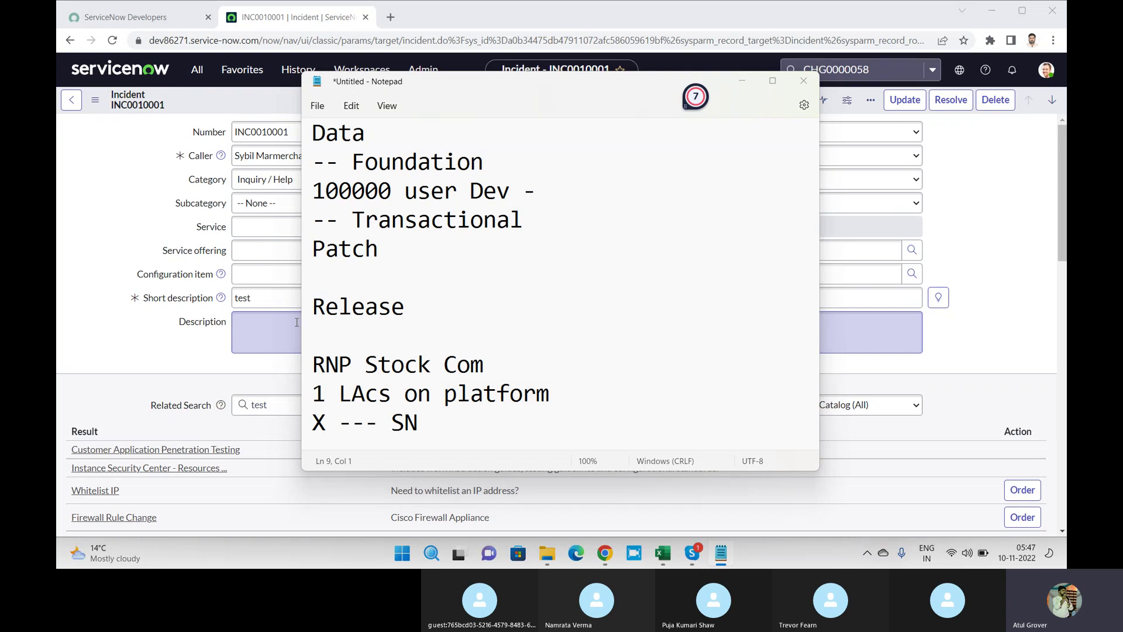
pyautogui.hotkey('alt', 'Tab')
pyautogui.press('Tab')
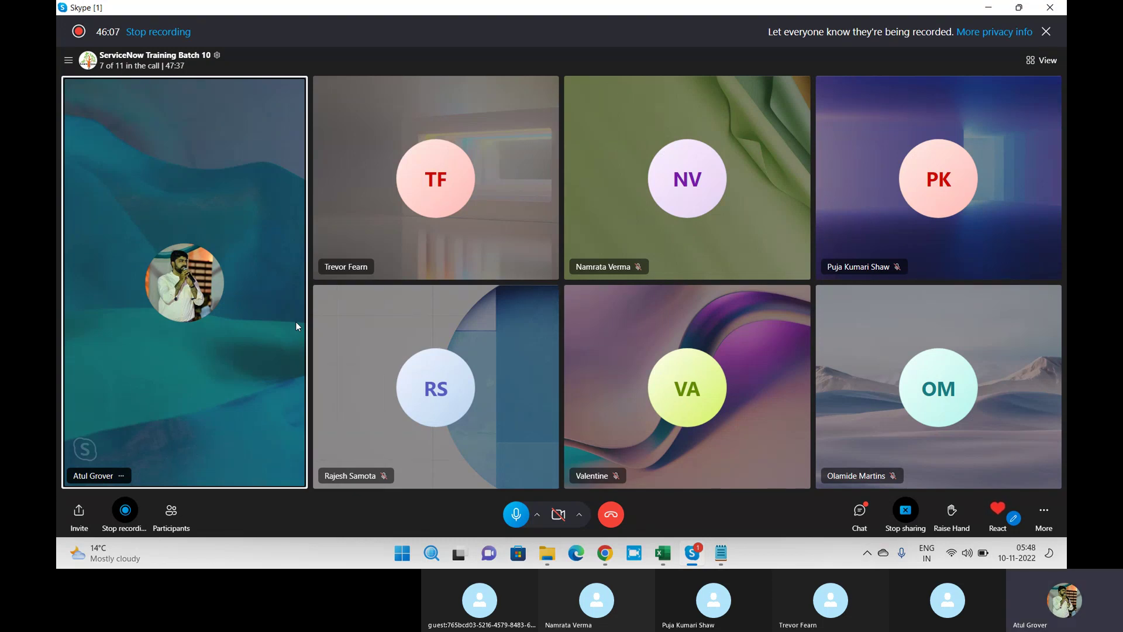
pyautogui.hotkey('alt', 'Tab')
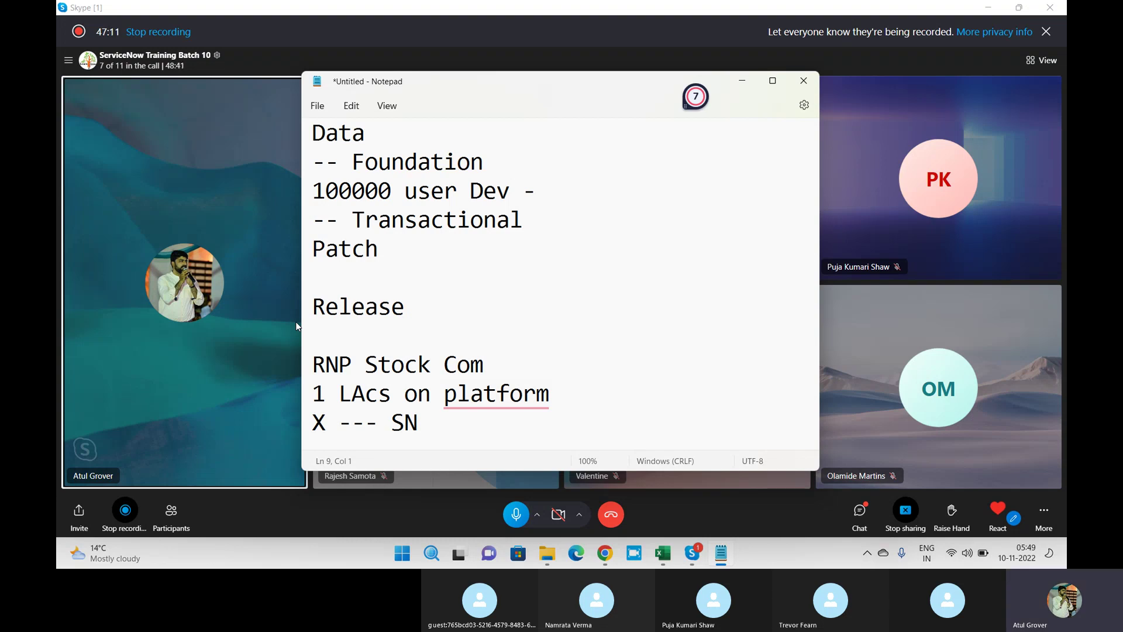
pyautogui.hotkey('alt', 'Tab')
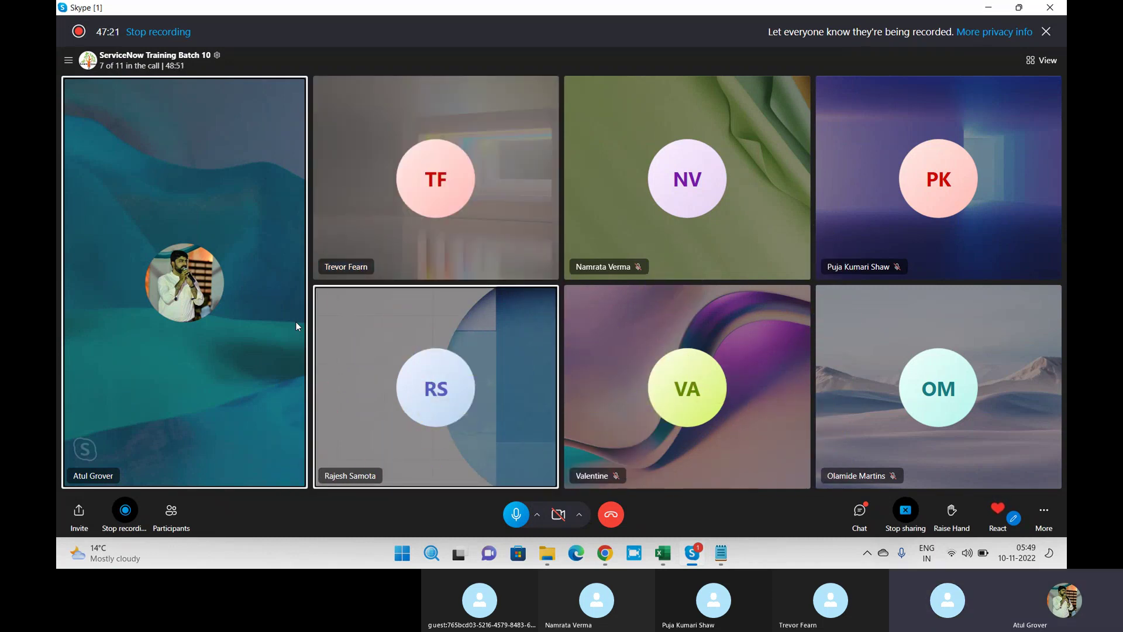
# Switch to the ServiceNow incident form and view the application scope and update set options, the help pane and the notifications
pyautogui.click(603, 556)
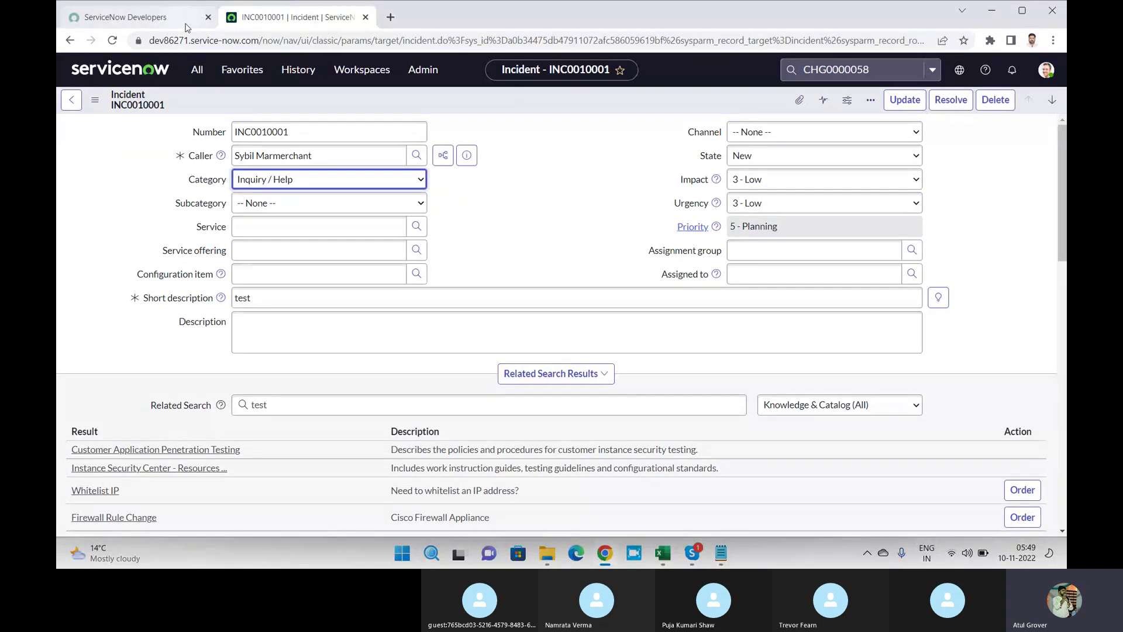
pyautogui.click(965, 74)
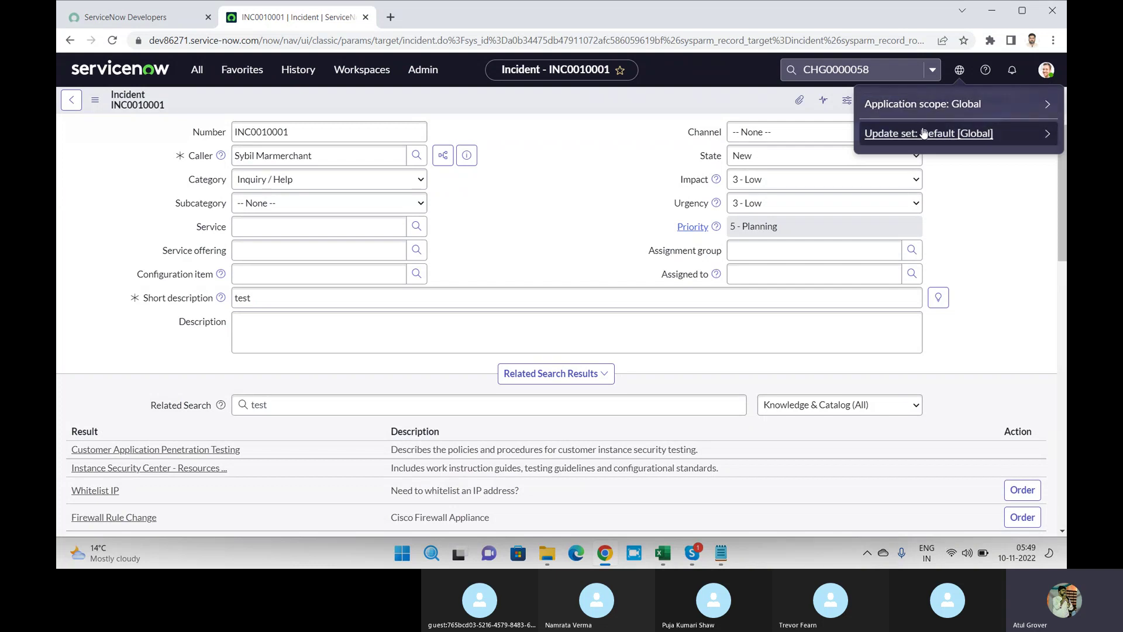
pyautogui.click(985, 70)
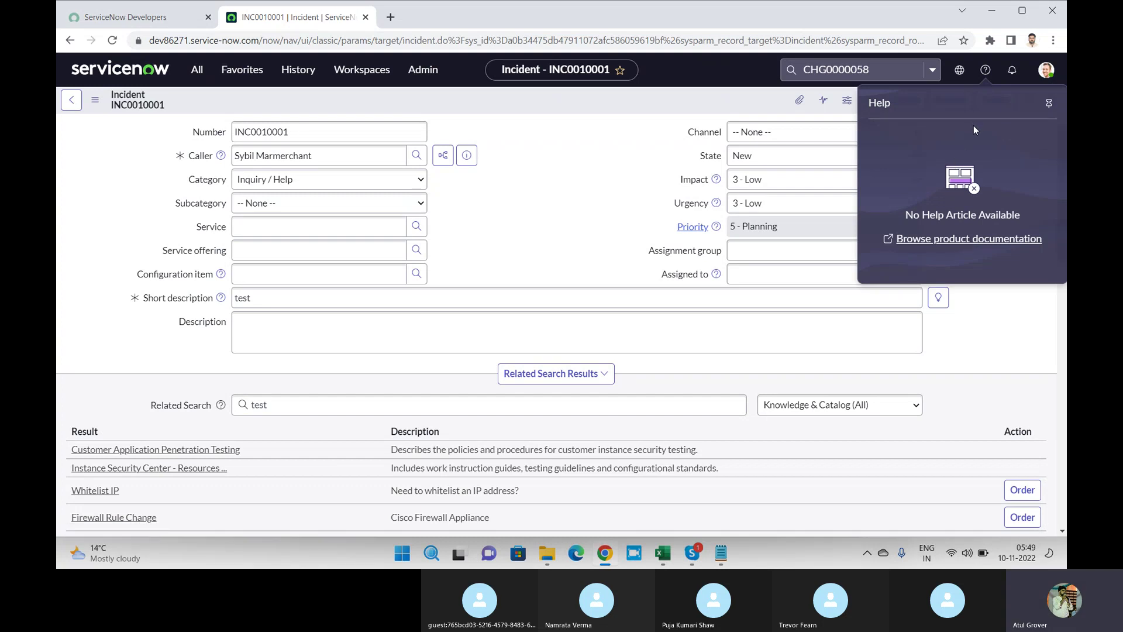
pyautogui.click(1013, 71)
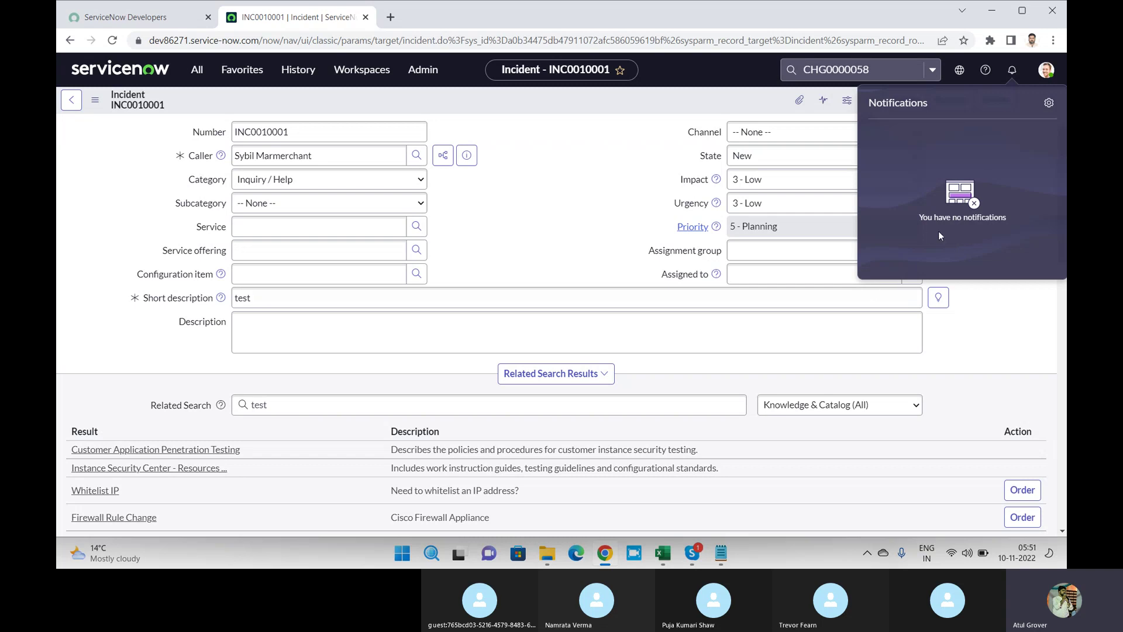
pyautogui.click(986, 333)
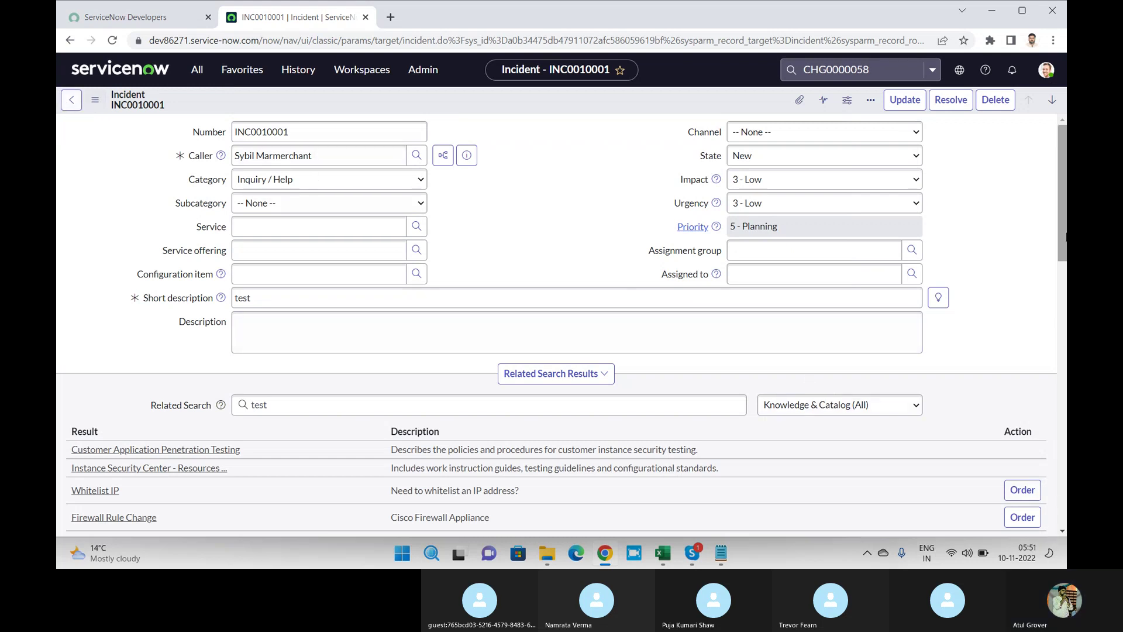
# Look through the whole incident form down to its Child Incidents related list and return to the Number field
pyautogui.scroll(-3, 1061, 204)
pyautogui.moveTo(1061, 203); pyautogui.dragTo(1055, 530)
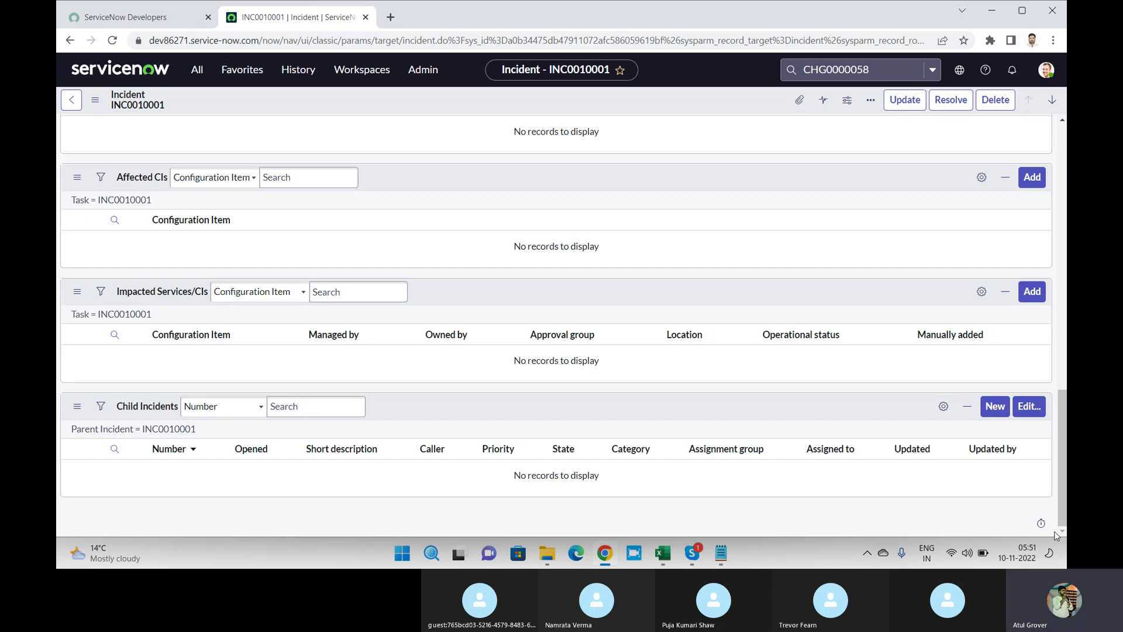
pyautogui.moveTo(1065, 464); pyautogui.dragTo(1065, 140)
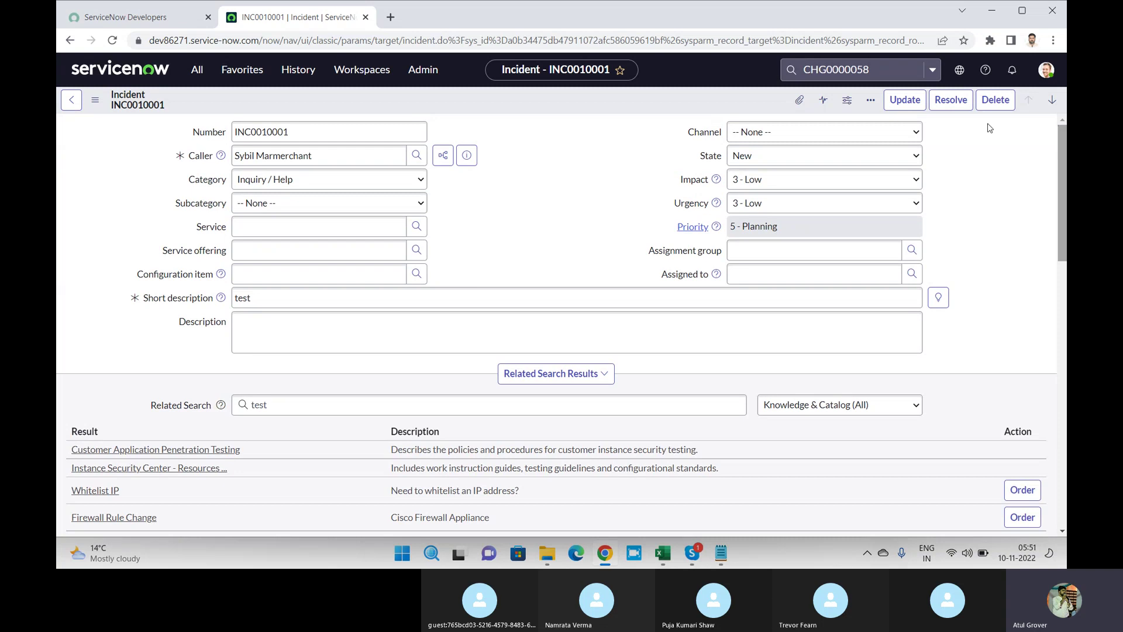
# Open the list of open incidents and bring up the application navigator again
pyautogui.click(199, 68)
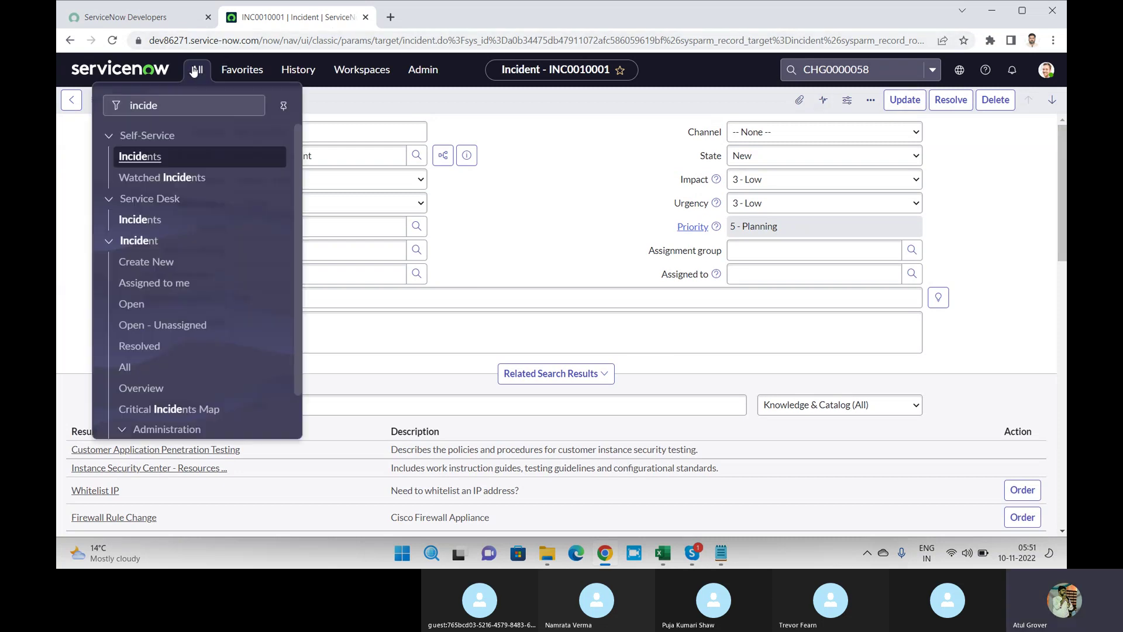
pyautogui.click(133, 314)
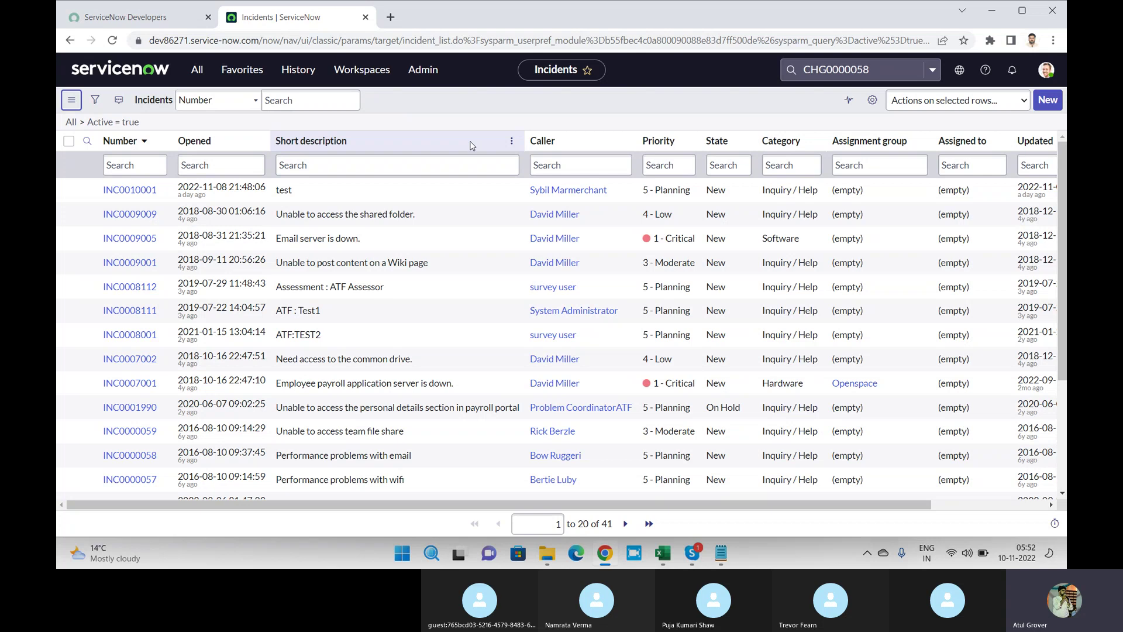
pyautogui.click(197, 69)
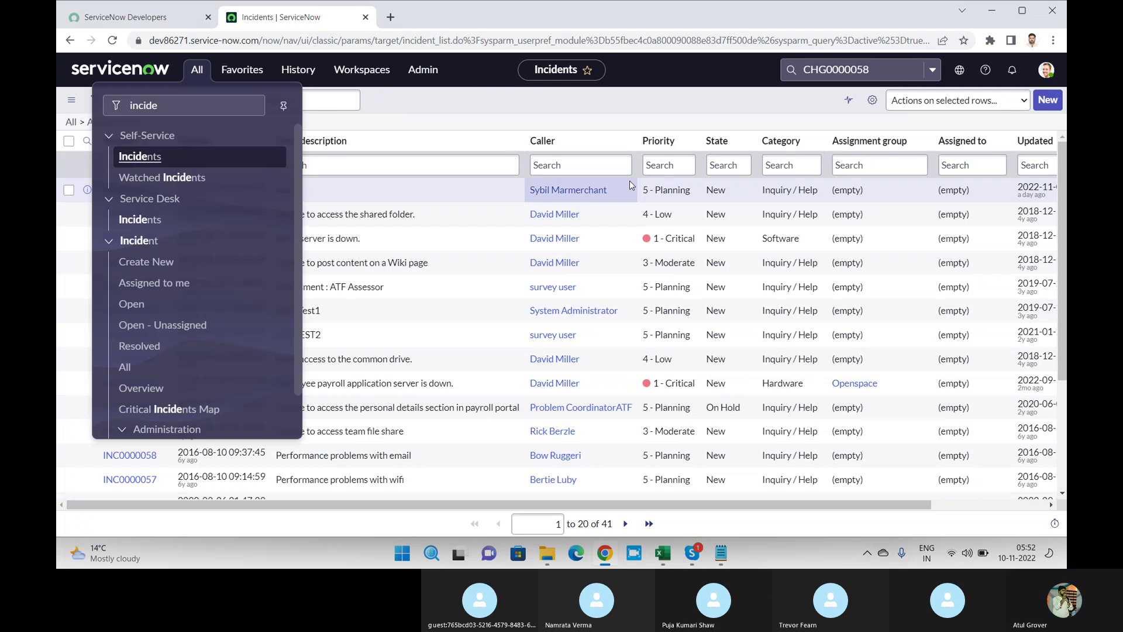
# Filter the application navigator by "map" and open Map Pages under System Map Page
pyautogui.click(606, 123)
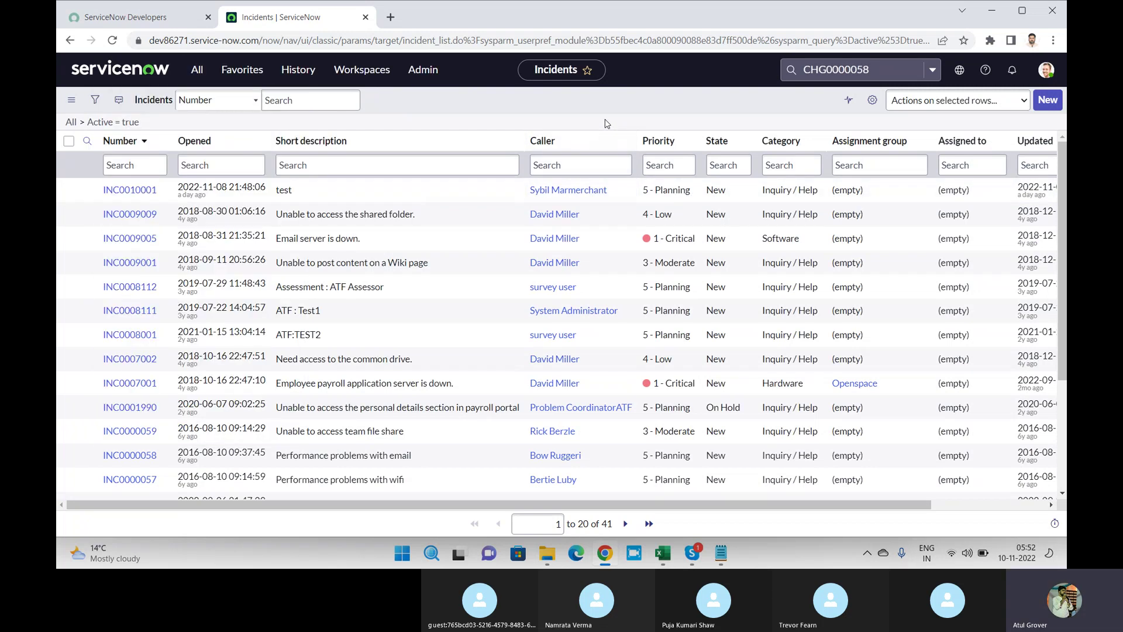
pyautogui.click(197, 70)
pyautogui.click(215, 105)
pyautogui.press('BackSpace')
pyautogui.press('BackSpace')
pyautogui.press('BackSpace')
pyautogui.press('BackSpace')
pyautogui.press('BackSpace')
pyautogui.press('BackSpace')
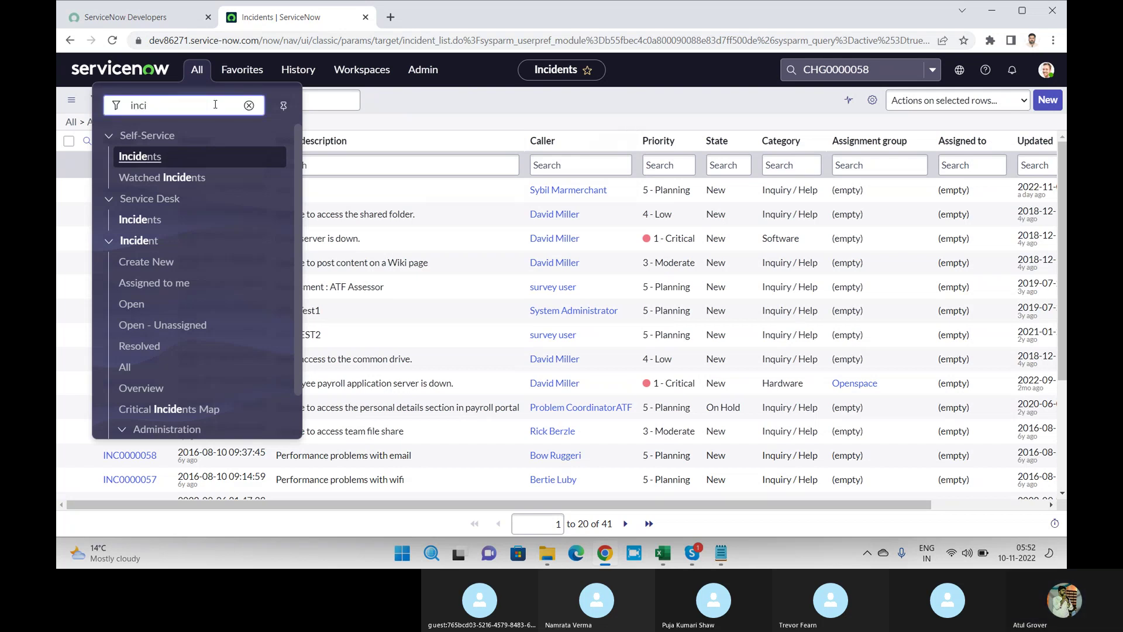
pyautogui.write('map')
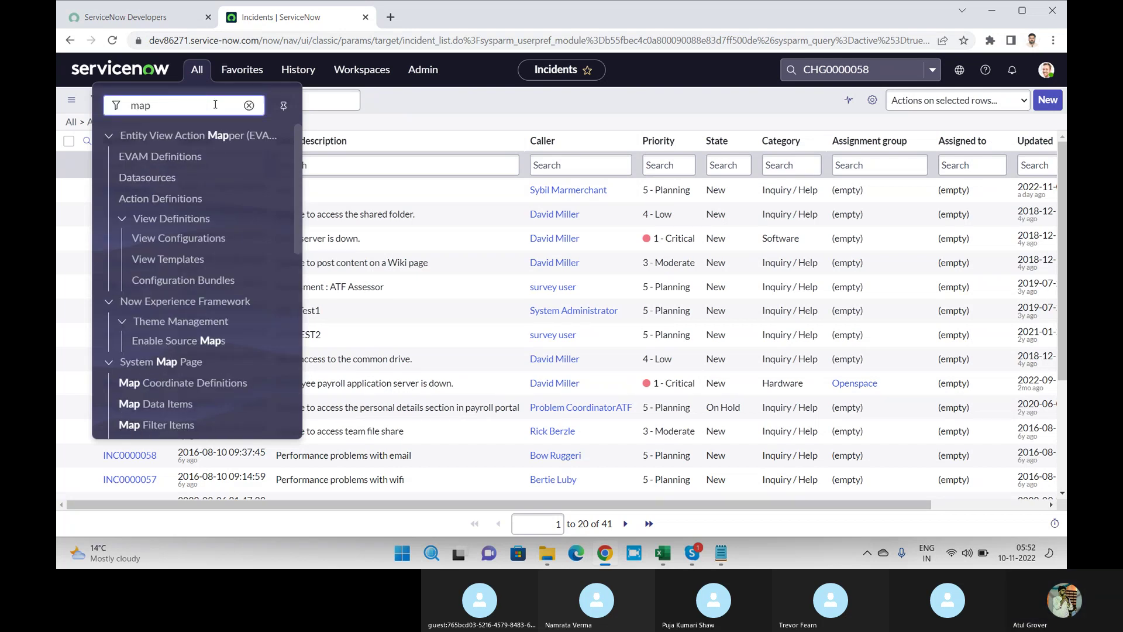
pyautogui.moveTo(298, 195); pyautogui.dragTo(303, 288)
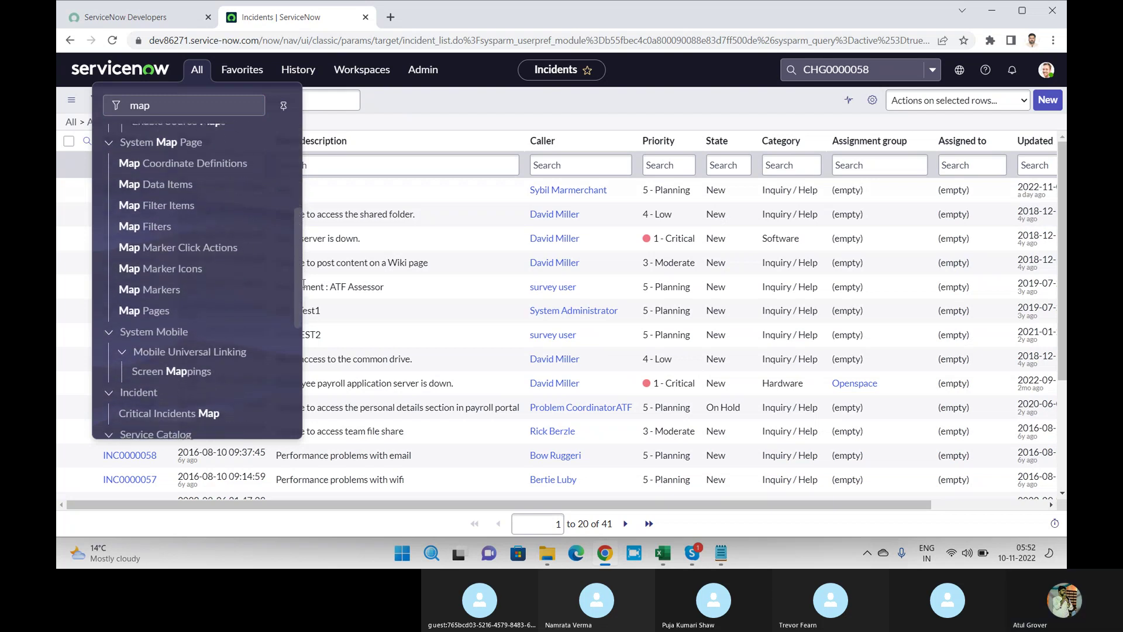
pyautogui.click(146, 311)
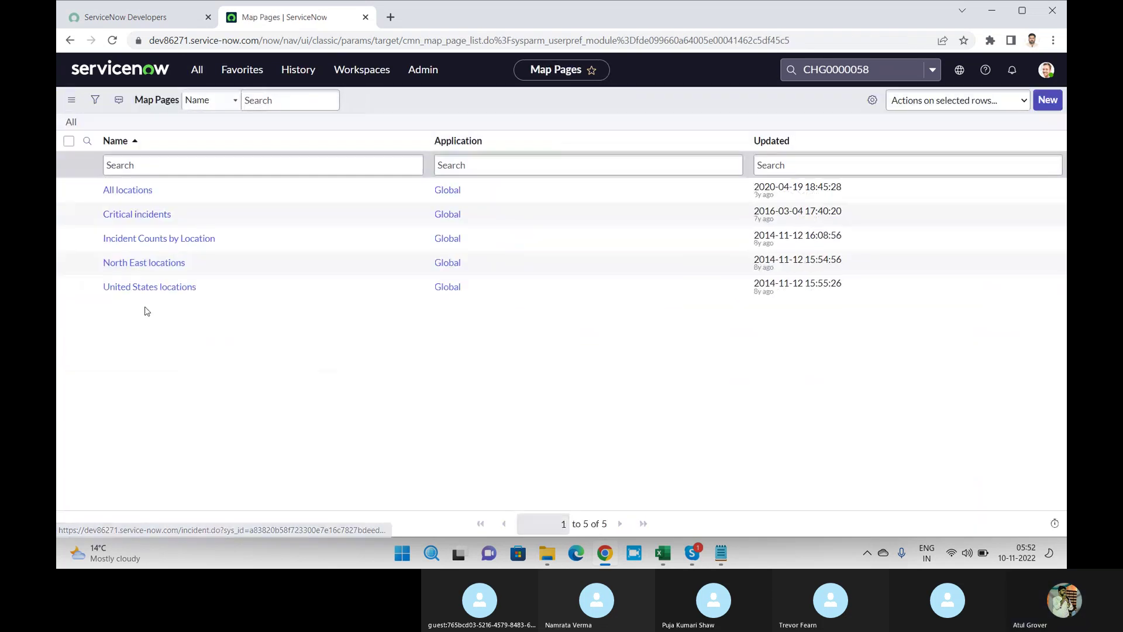
# Try "major" as the application navigator filter and change it back to "map"
pyautogui.click(195, 69)
pyautogui.click(182, 99)
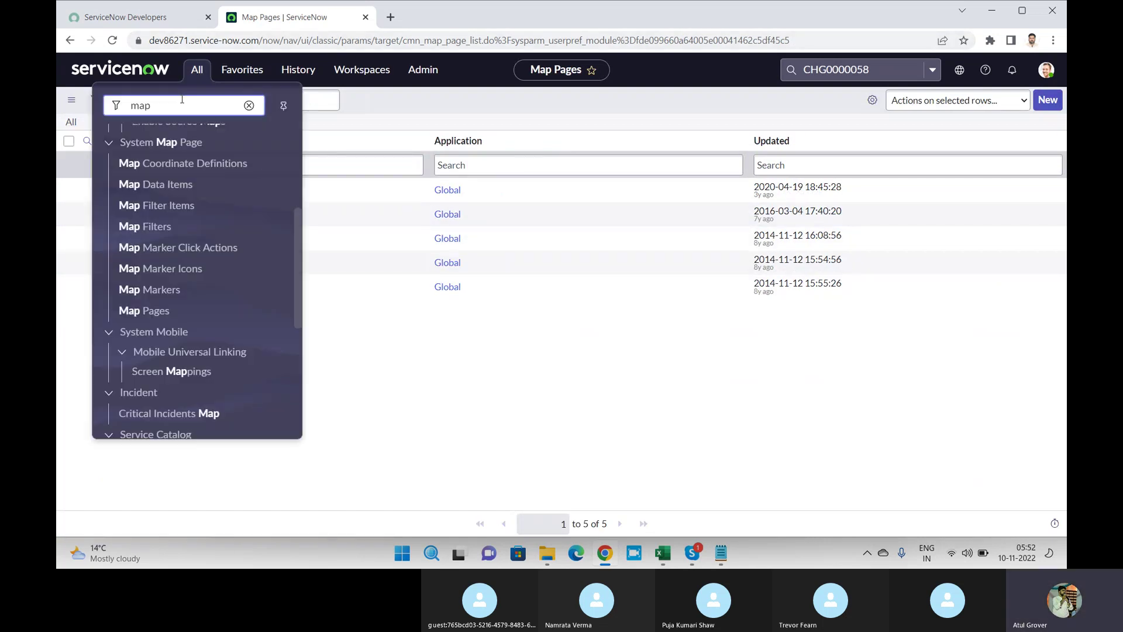
pyautogui.press('BackSpace')
pyautogui.write('ajor')
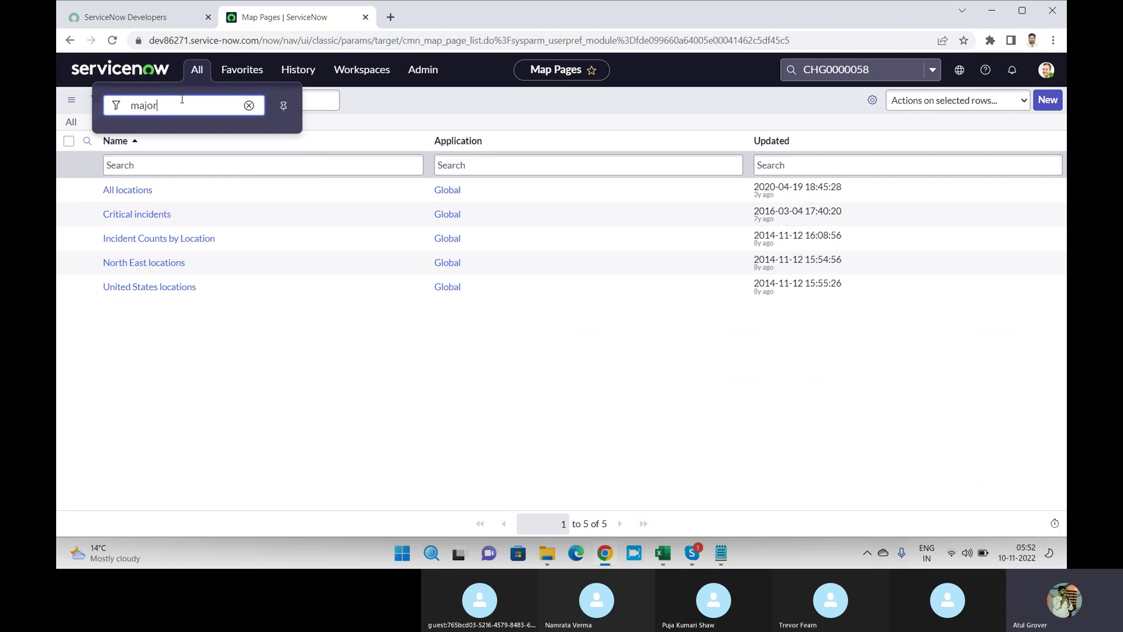
pyautogui.press('BackSpace')
pyautogui.press('BackSpace')
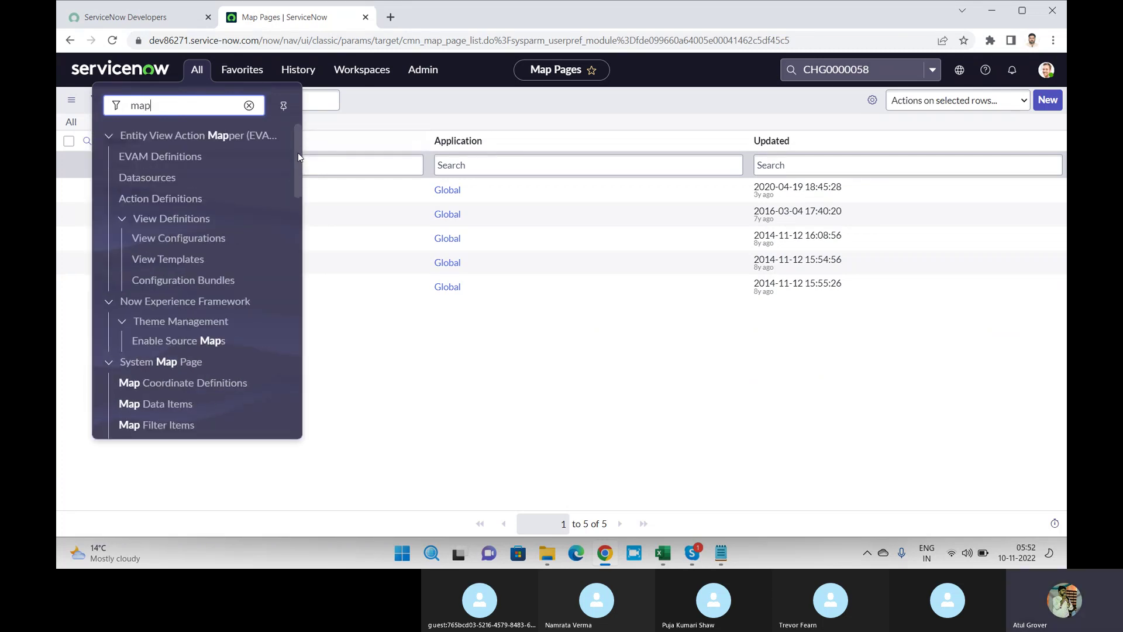
# Open the Organization application's Location Map in a new browser tab and dismiss the Google Maps error
pyautogui.moveTo(298, 153); pyautogui.dragTo(313, 265)
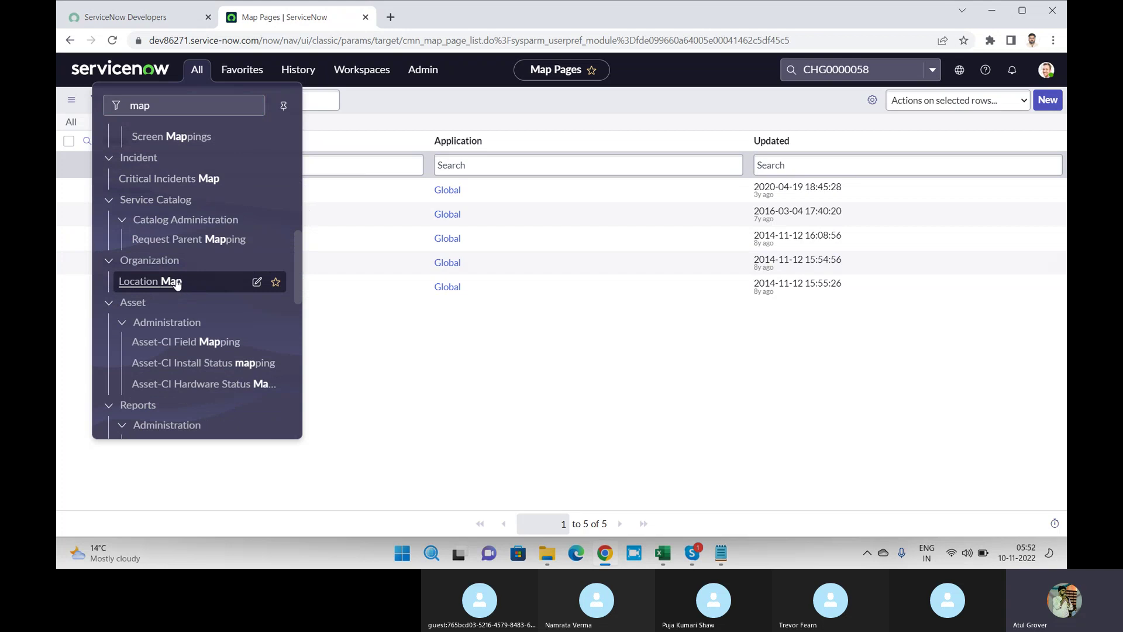
pyautogui.middleClick(177, 283)
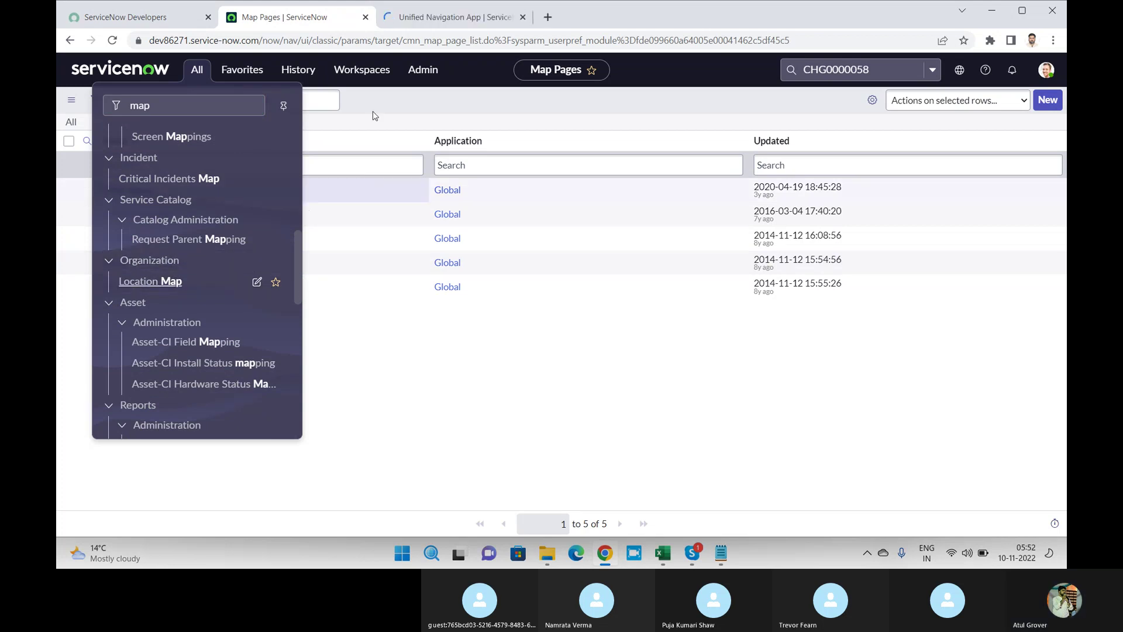
pyautogui.click(454, 18)
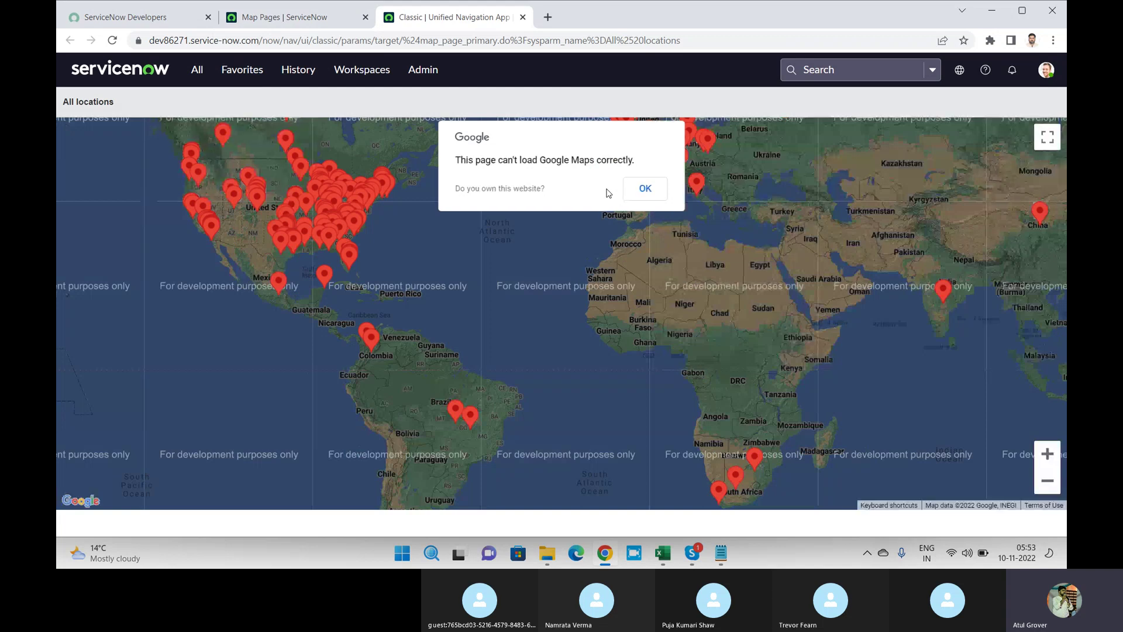
pyautogui.click(647, 184)
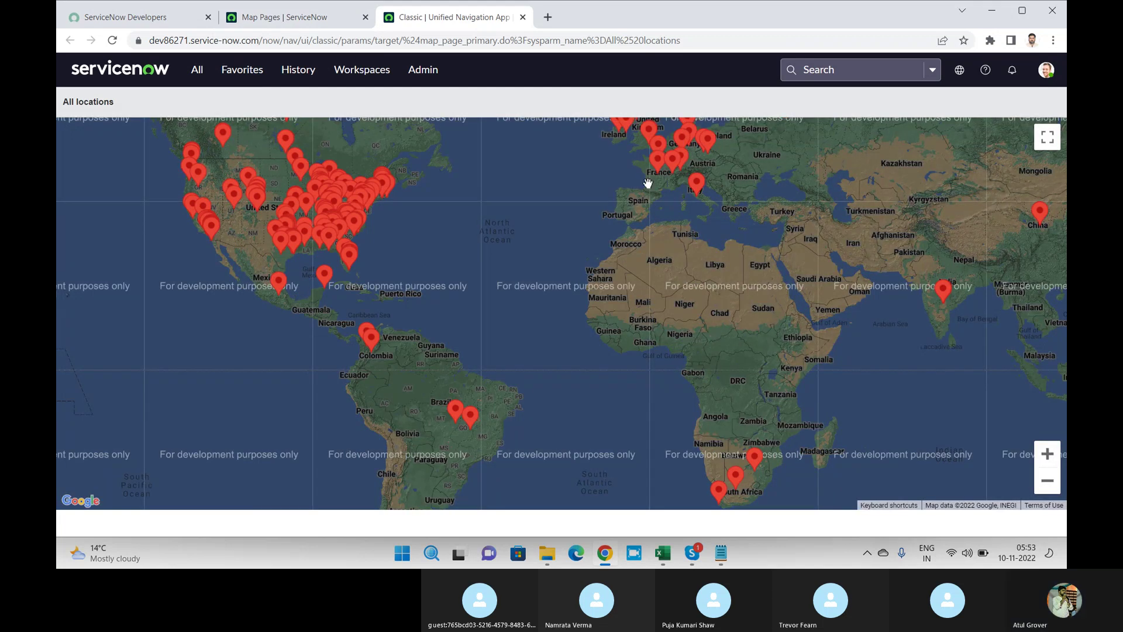
# Show the Location Map entry in the navigator of the Map Pages tab and look around the All locations map
pyautogui.click(269, 17)
pyautogui.click(196, 69)
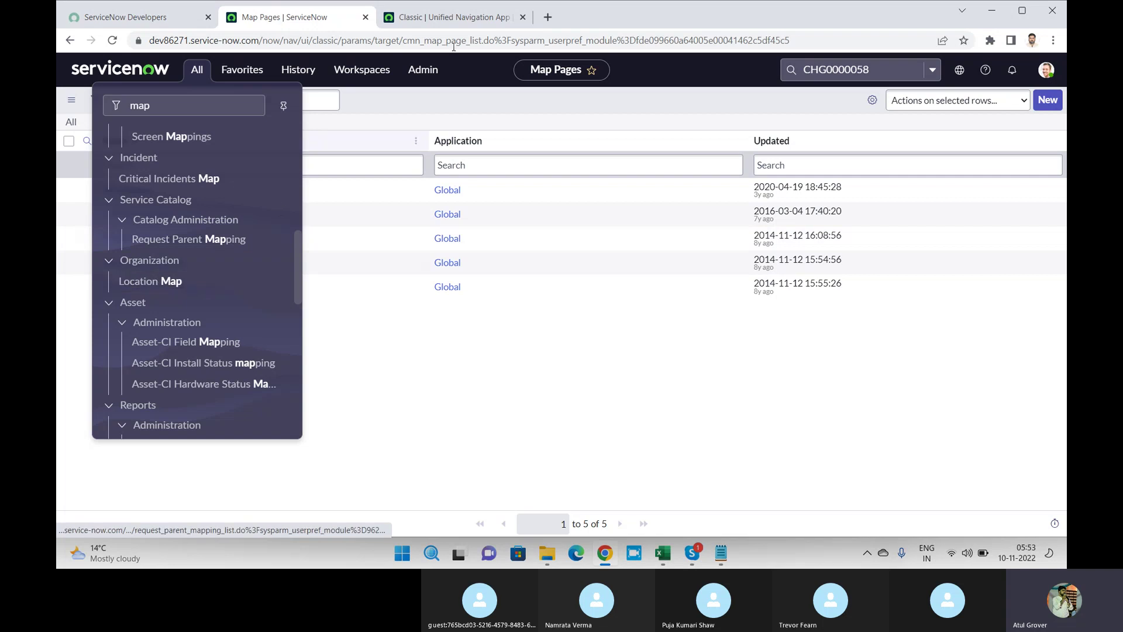
pyautogui.click(463, 19)
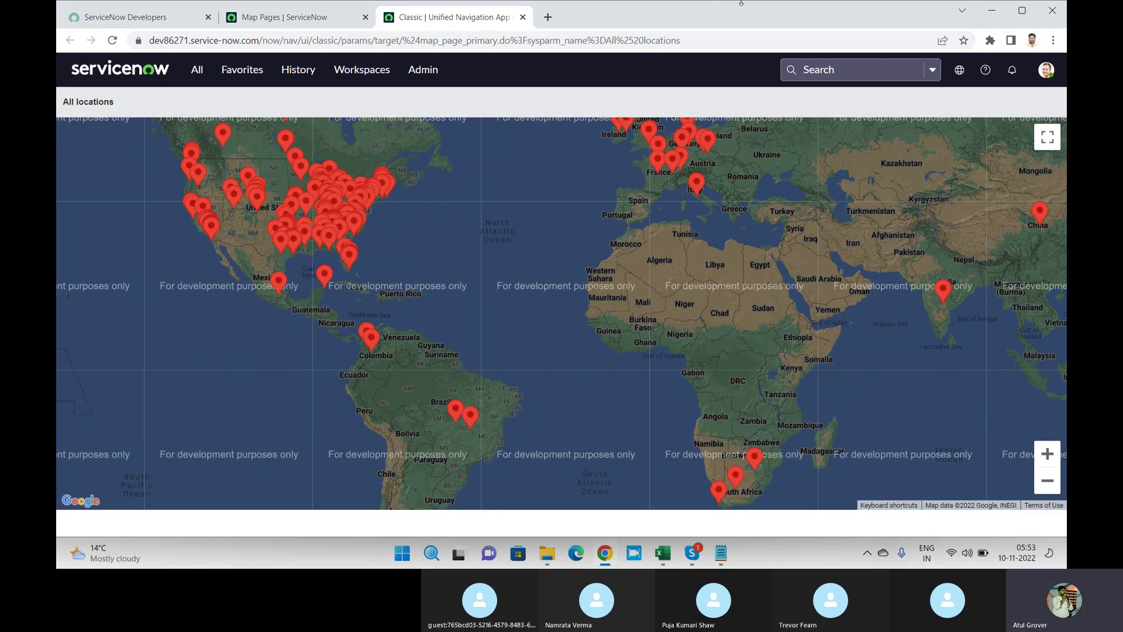
pyautogui.moveTo(522, 211); pyautogui.dragTo(509, 188)
pyautogui.moveTo(792, 315); pyautogui.dragTo(707, 251)
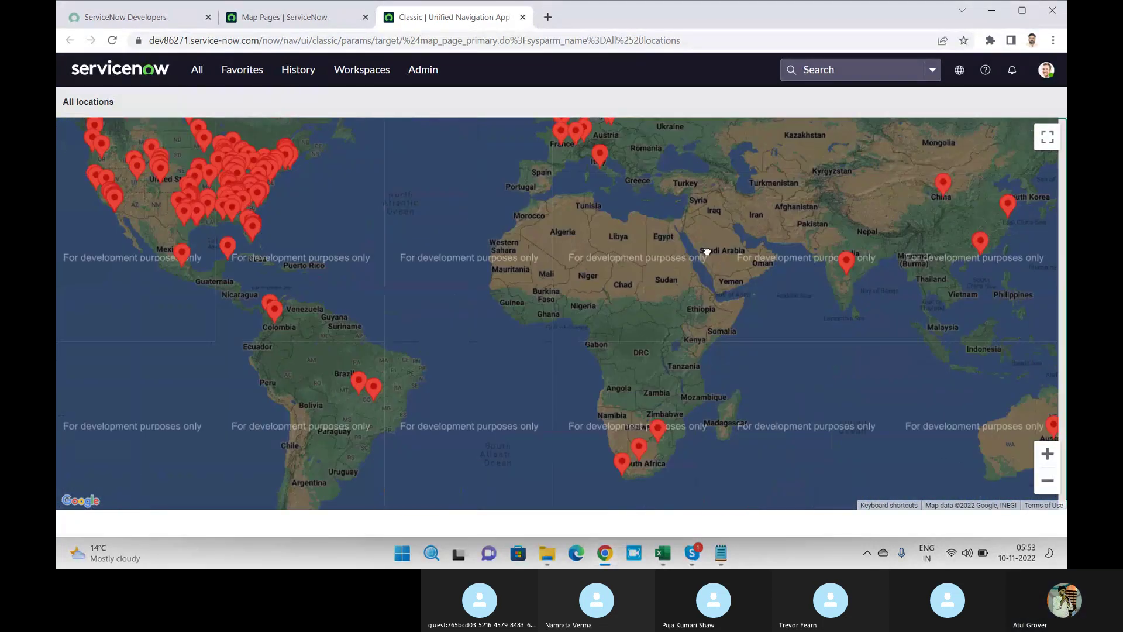
pyautogui.moveTo(602, 254); pyautogui.dragTo(835, 318)
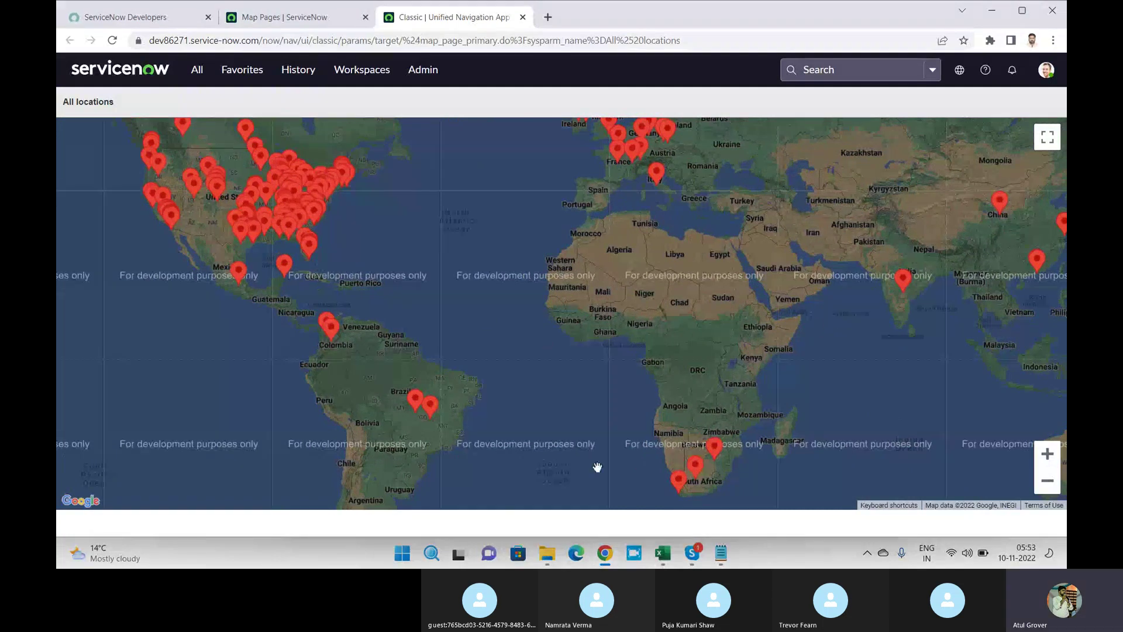
# Return to the Map Pages tab, filter the application navigator by "incid" and open the list of open incidents
pyautogui.click(319, 18)
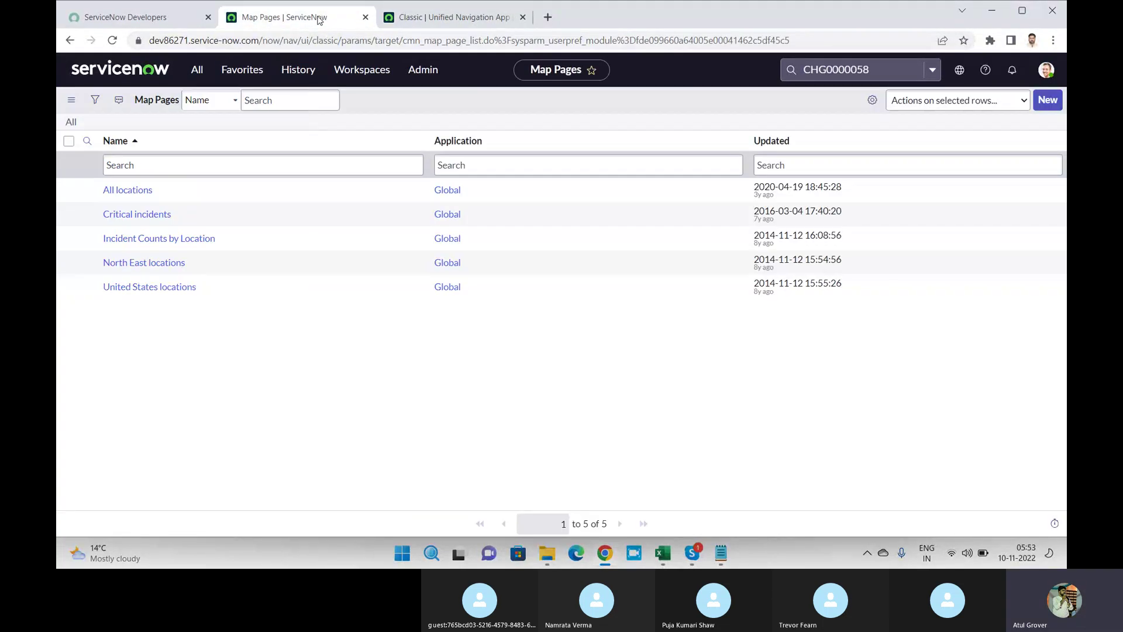
pyautogui.click(197, 70)
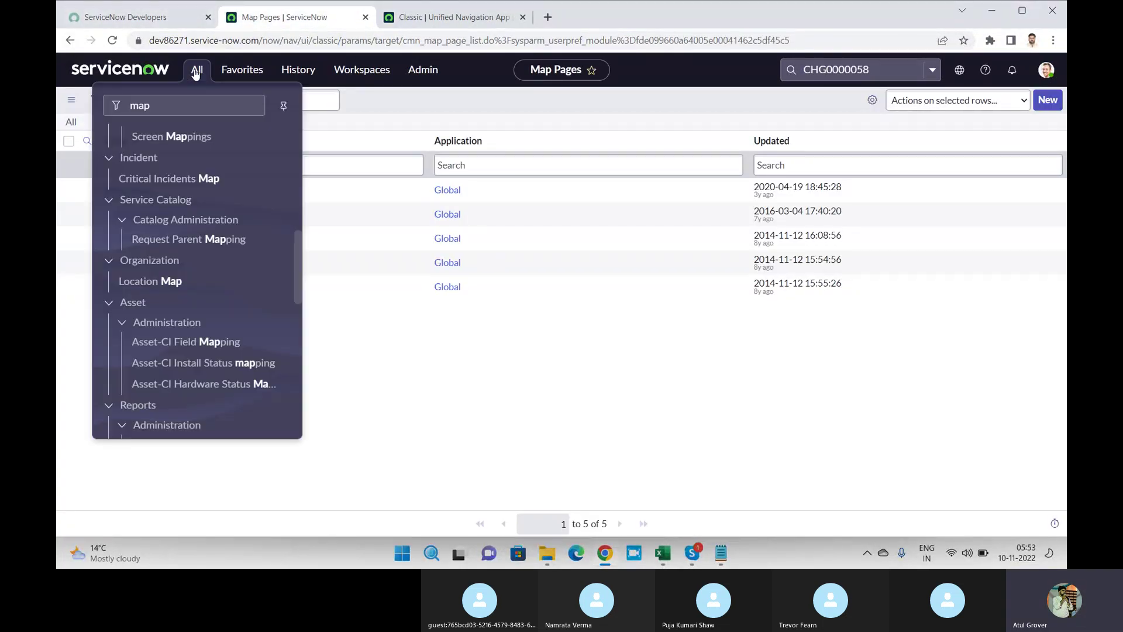
pyautogui.doubleClick(191, 105)
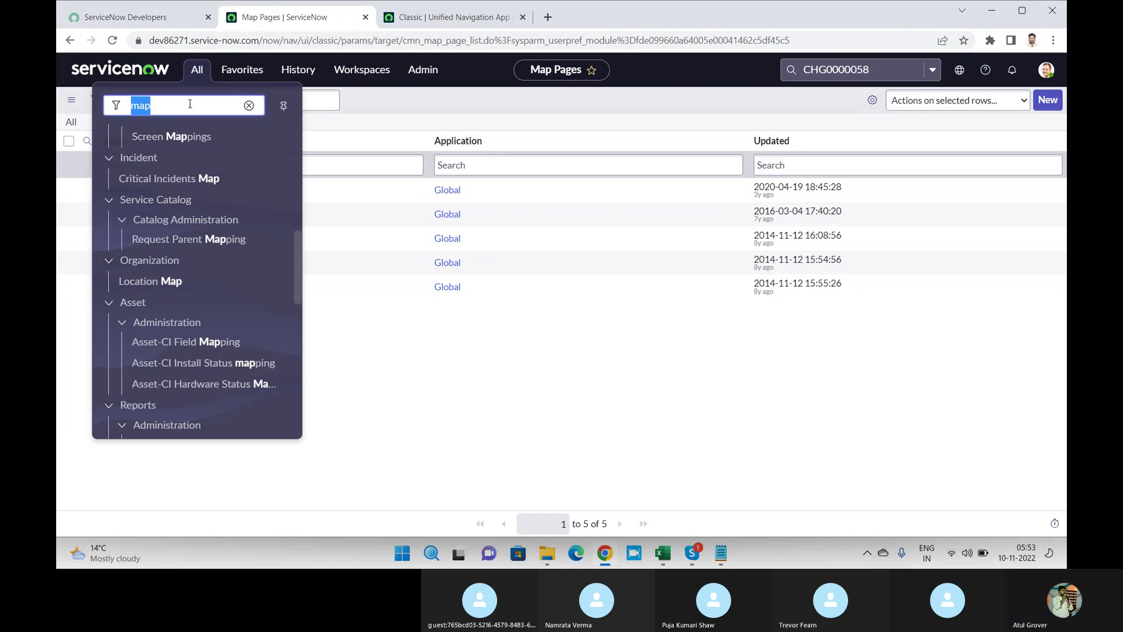
pyautogui.write('incid')
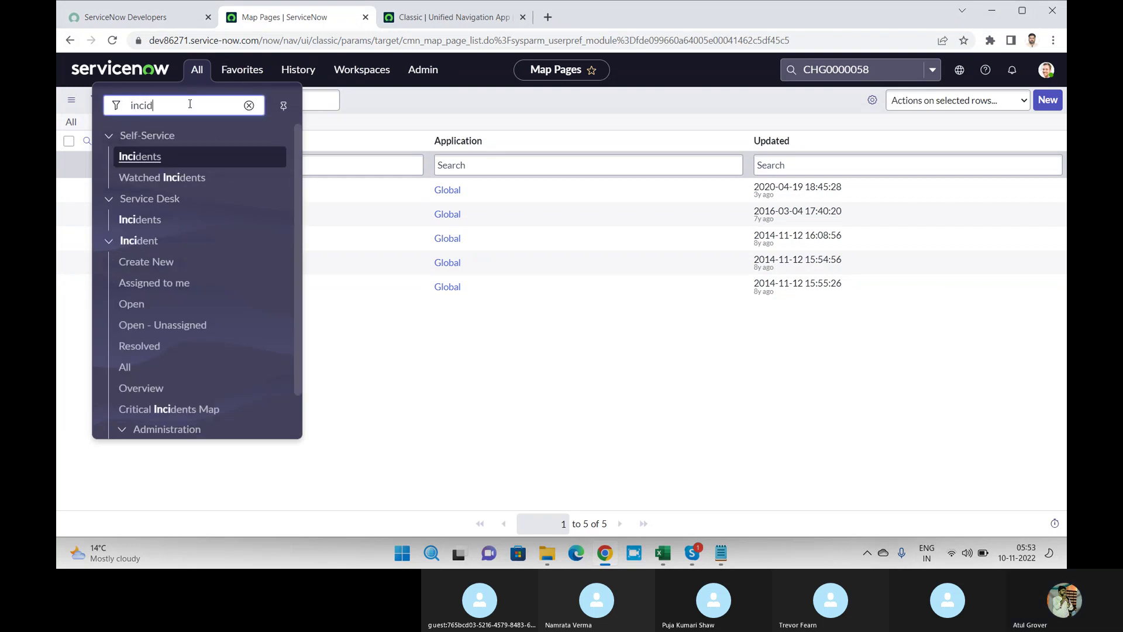
pyautogui.click(134, 305)
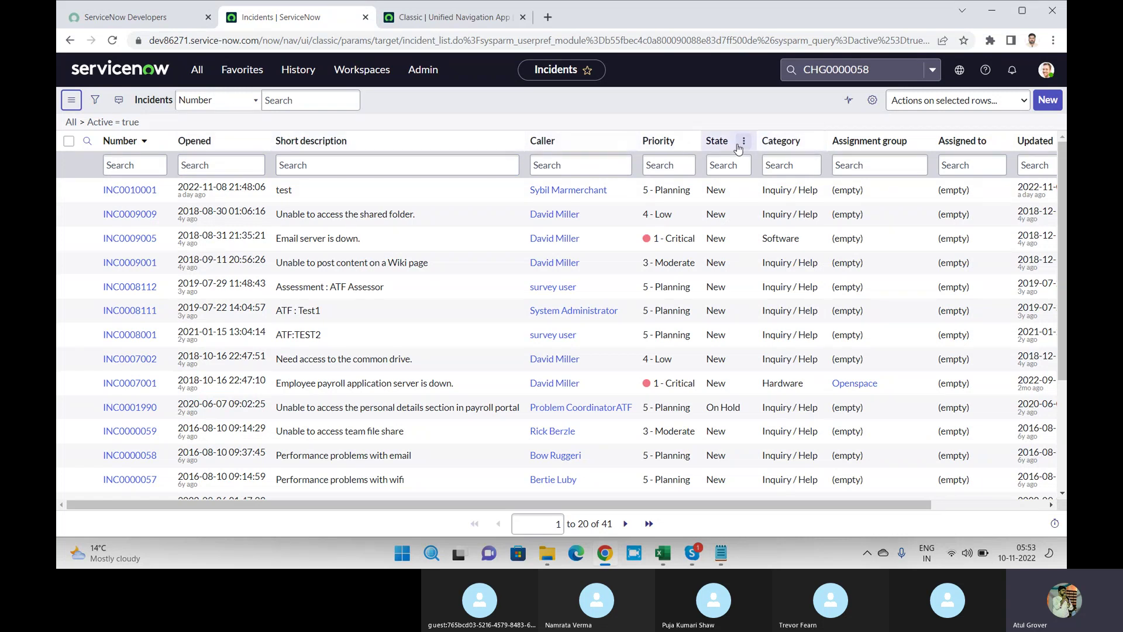
# View the available and selected columns in the incident list's personalization dialog and cancel it
pyautogui.click(871, 104)
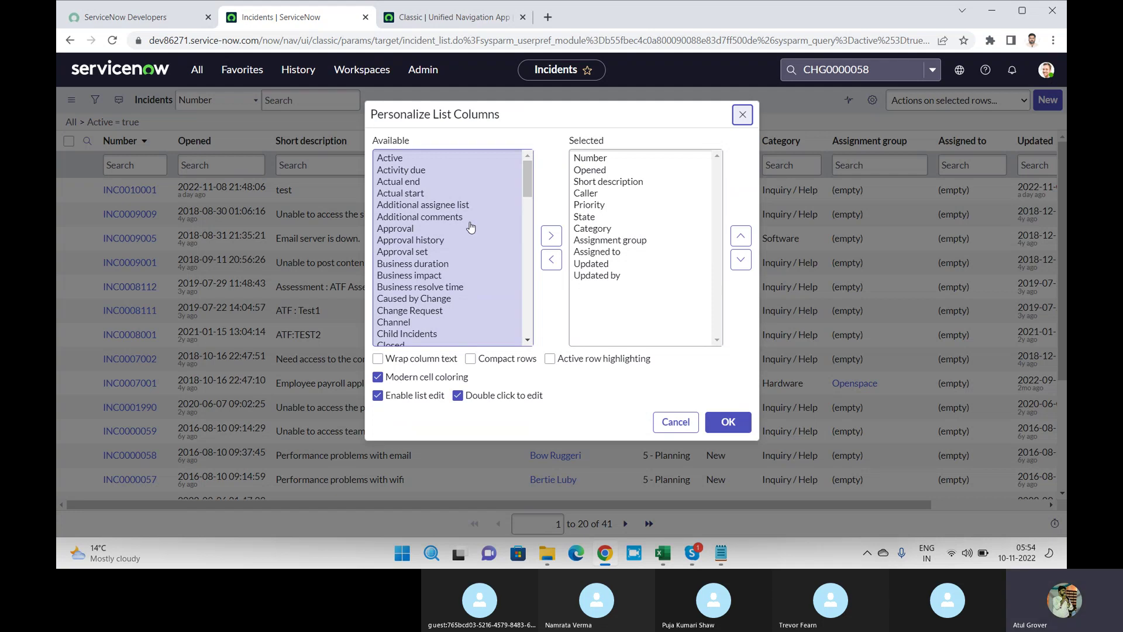
pyautogui.click(201, 199)
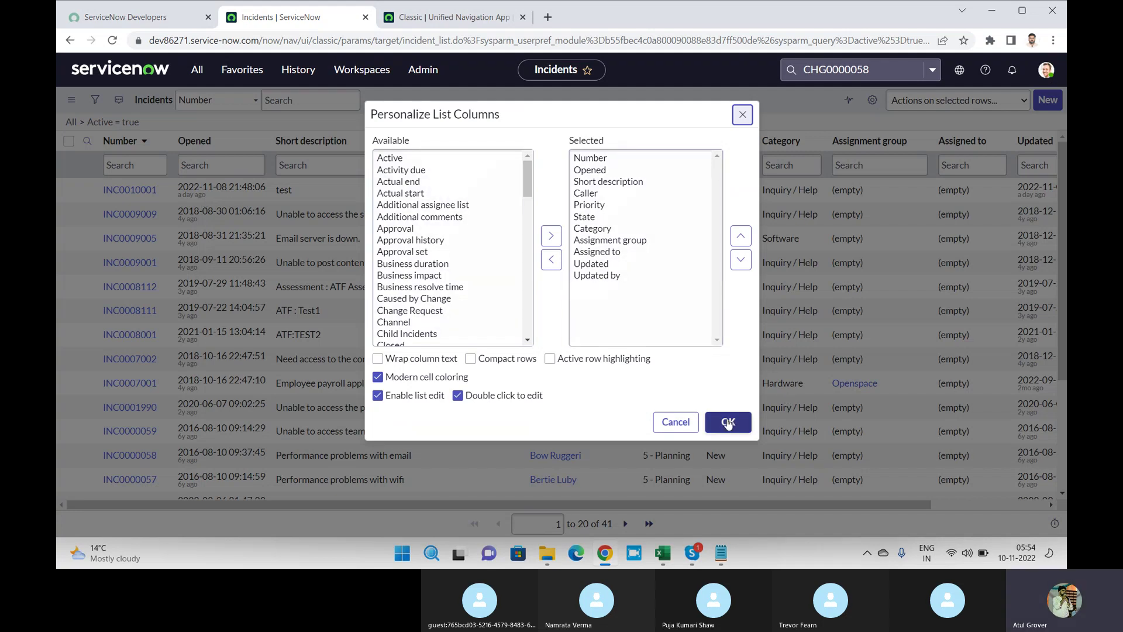
pyautogui.click(683, 425)
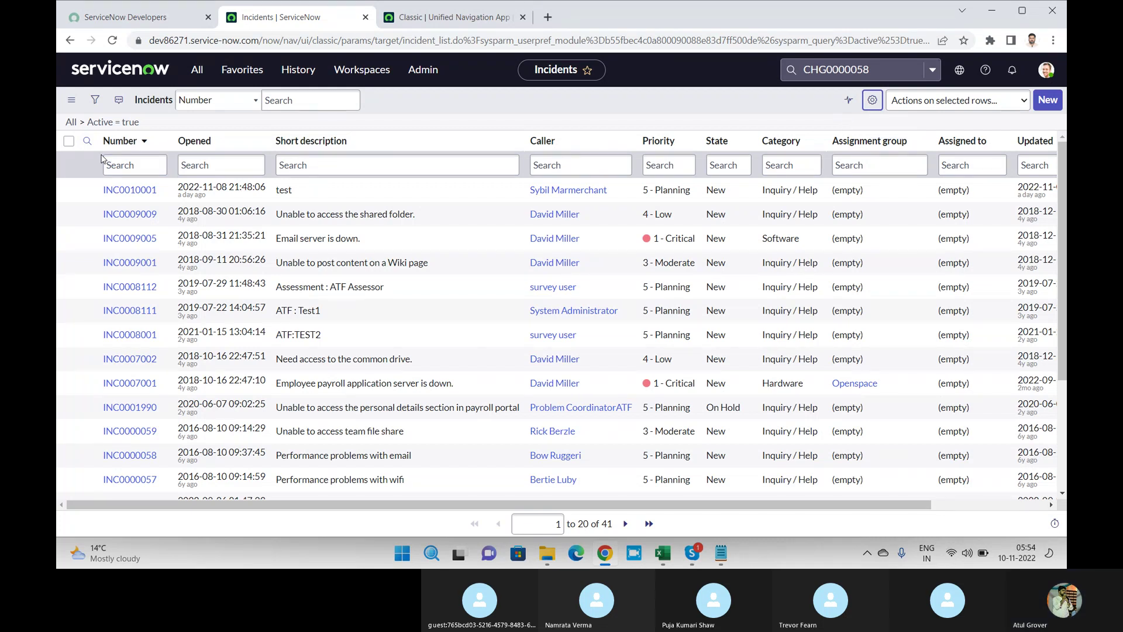
# Switch to the Skype call, mute the other participant who is speaking, and return to the incident list in Chrome
pyautogui.hotkey('alt', 'Tab')
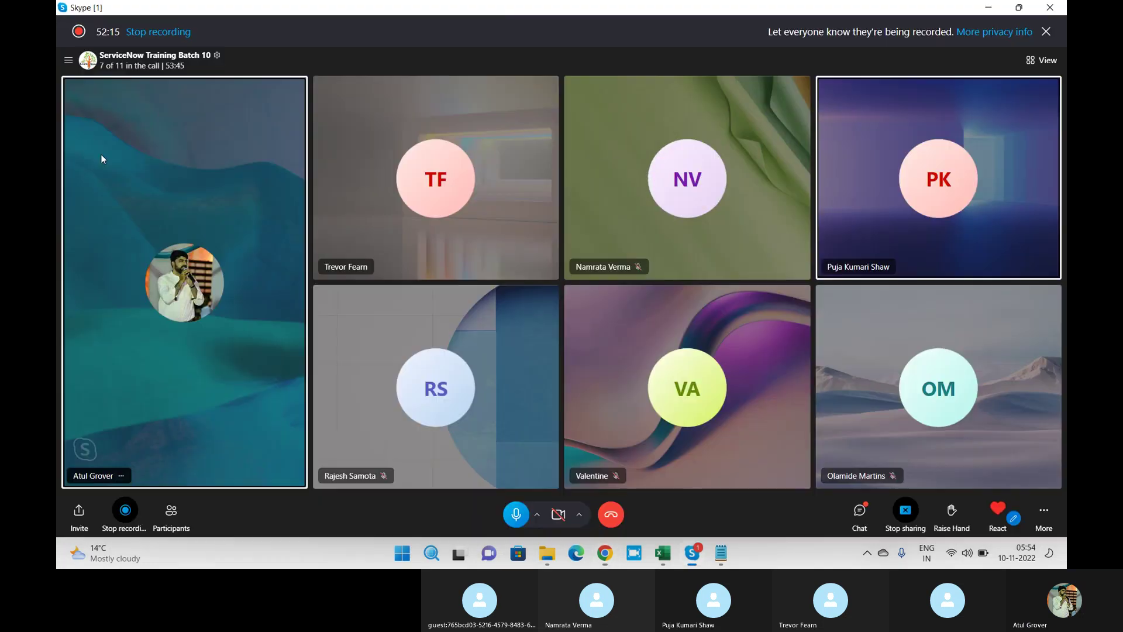
pyautogui.rightClick(886, 212)
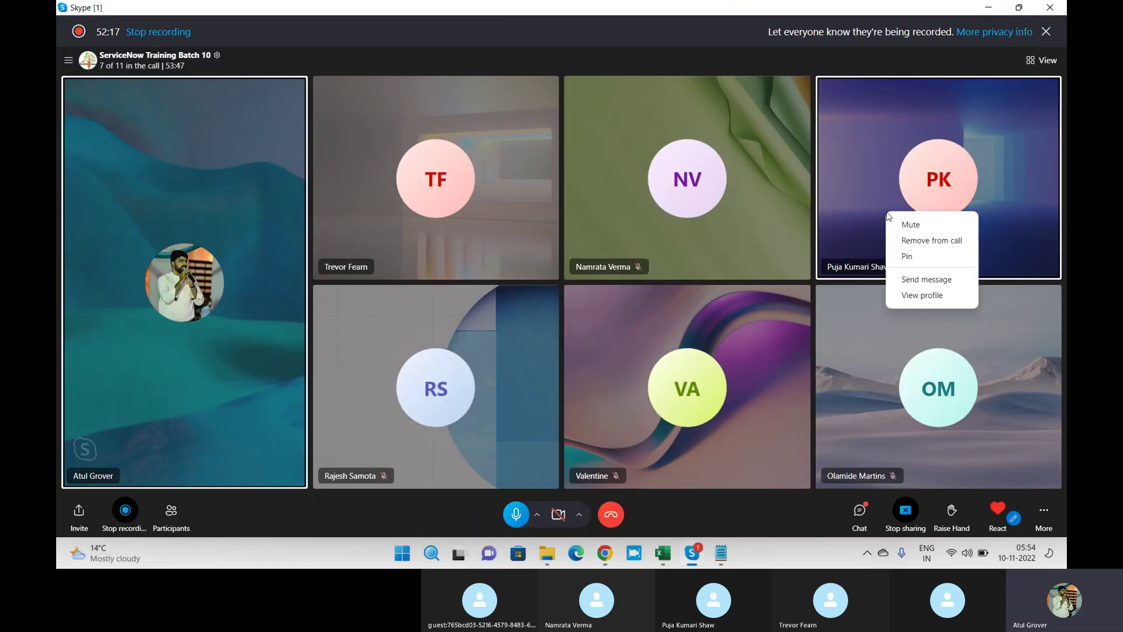
pyautogui.click(915, 222)
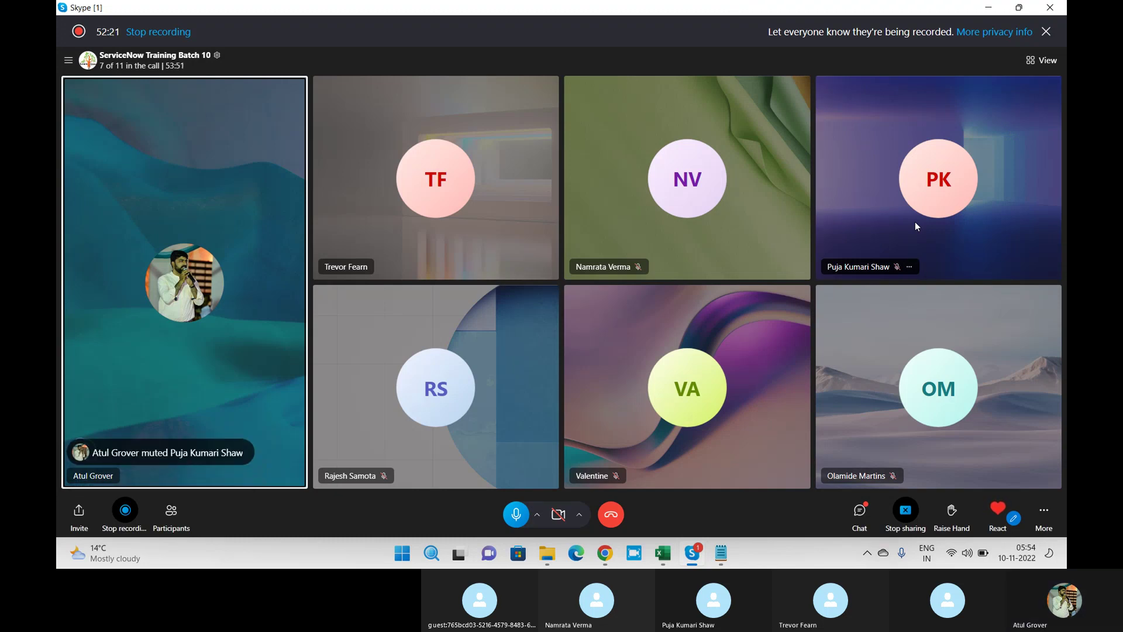
pyautogui.hotkey('alt', 'Tab')
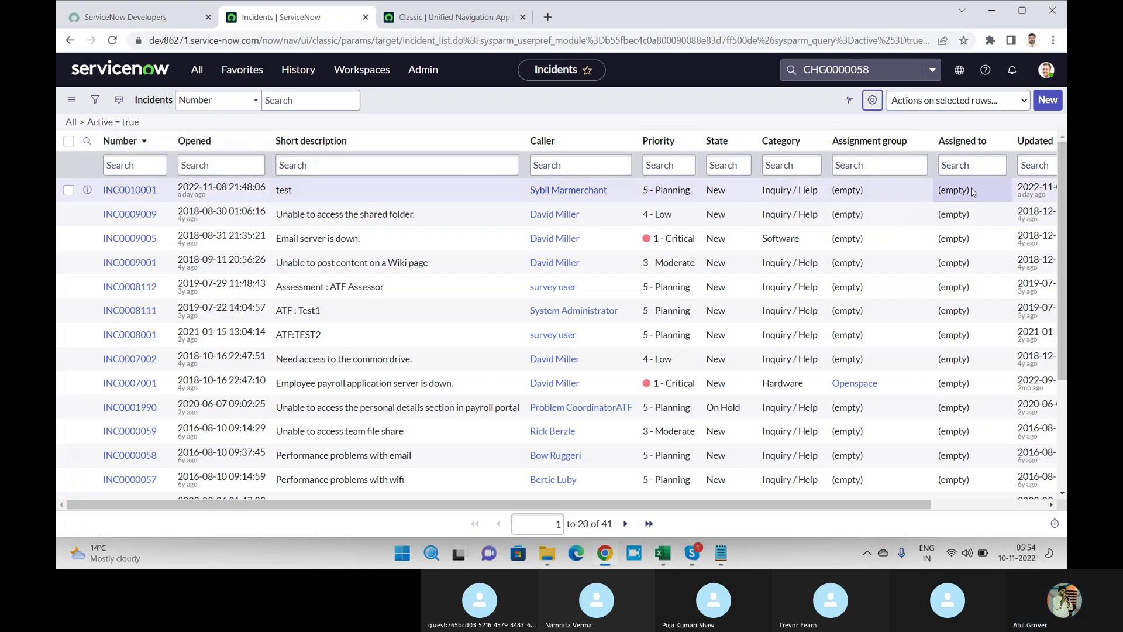
# Point out the Assigned to column, reopen the Personalize List Columns dialog and close it without changes
pyautogui.click(965, 166)
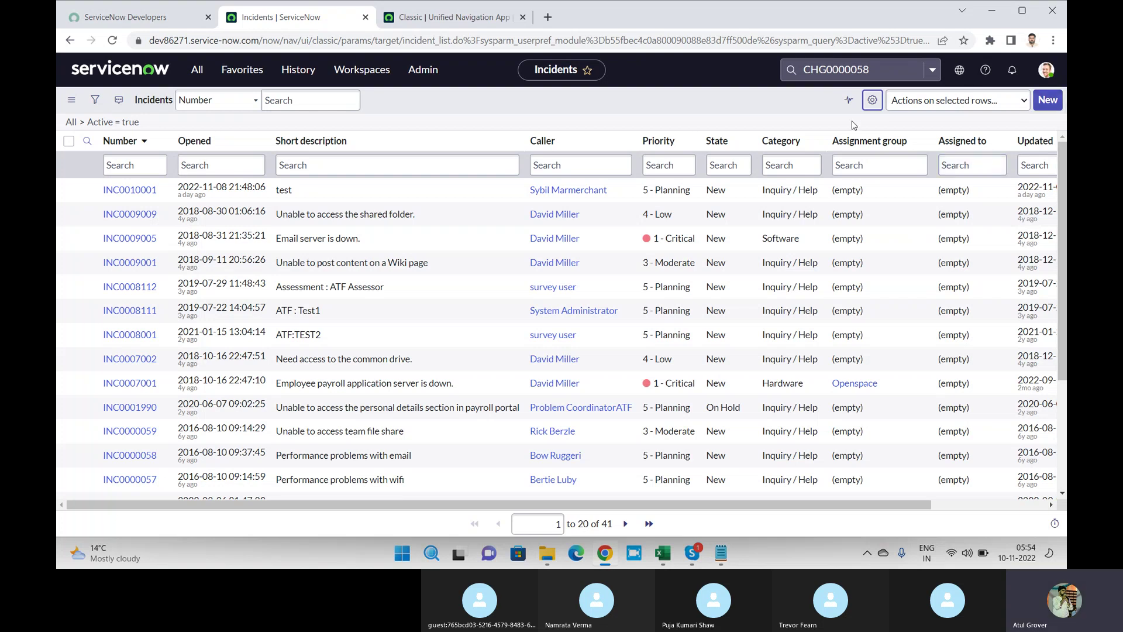
pyautogui.click(881, 100)
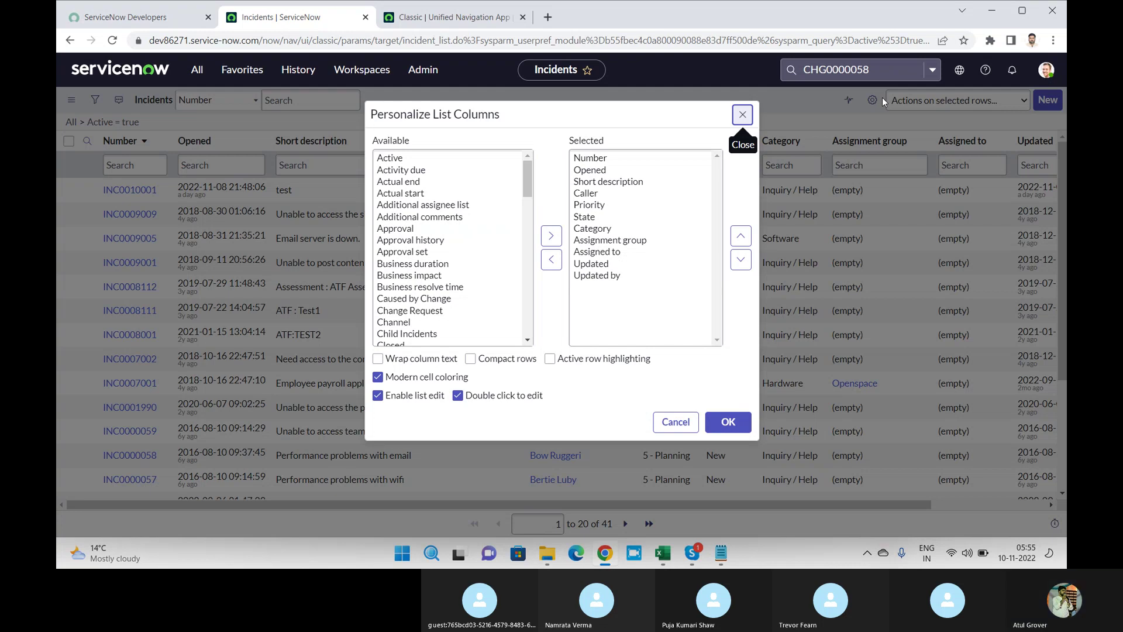
pyautogui.click(743, 115)
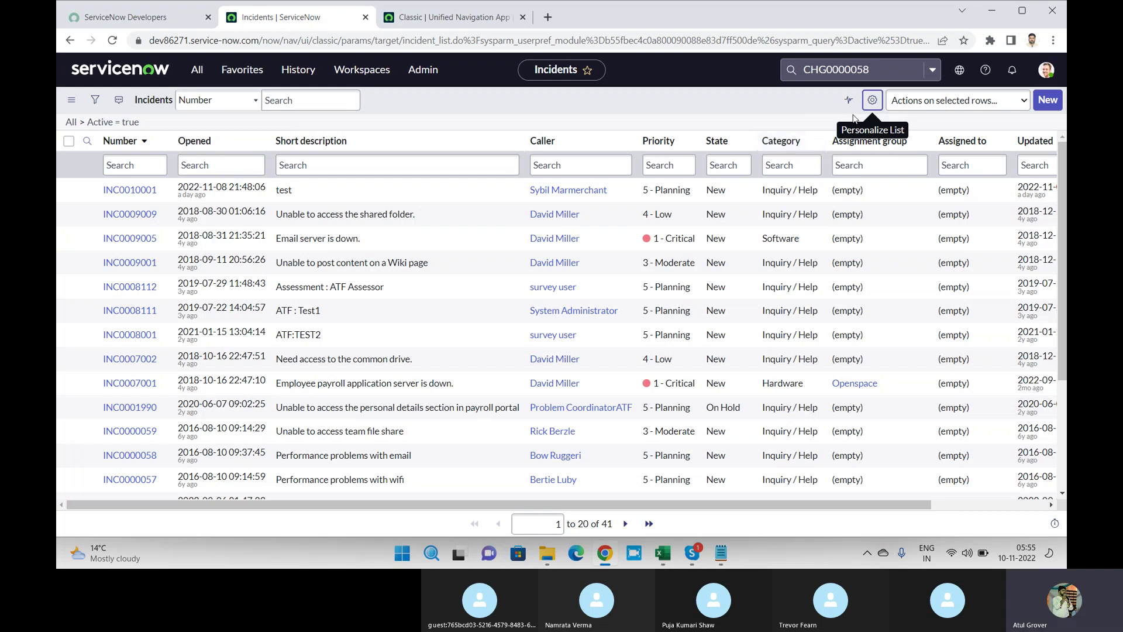
# Replace the incident list's Updated and Updated by columns with Universal Request, Time worked, Task type and Subcategory
pyautogui.click(879, 102)
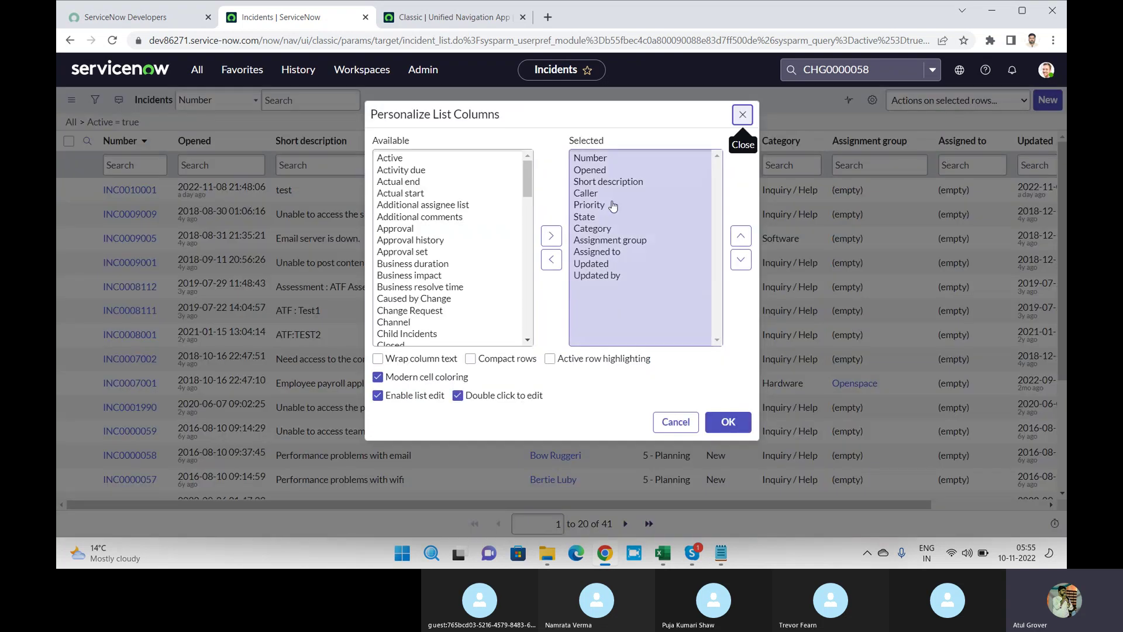
pyautogui.doubleClick(609, 264)
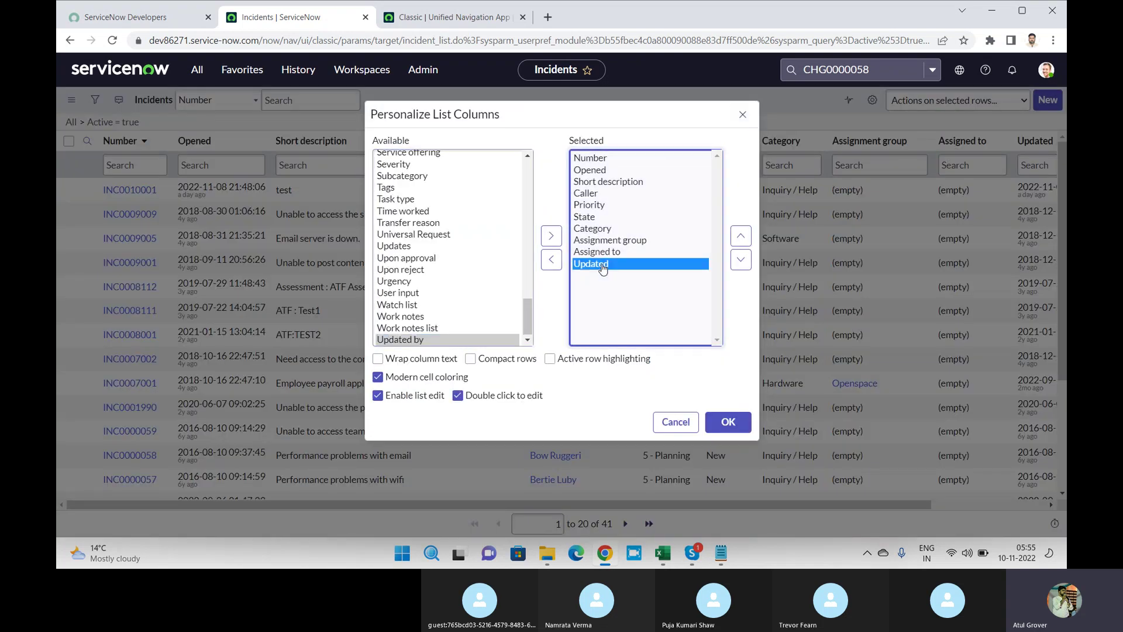
pyautogui.doubleClick(419, 234)
pyautogui.doubleClick(411, 214)
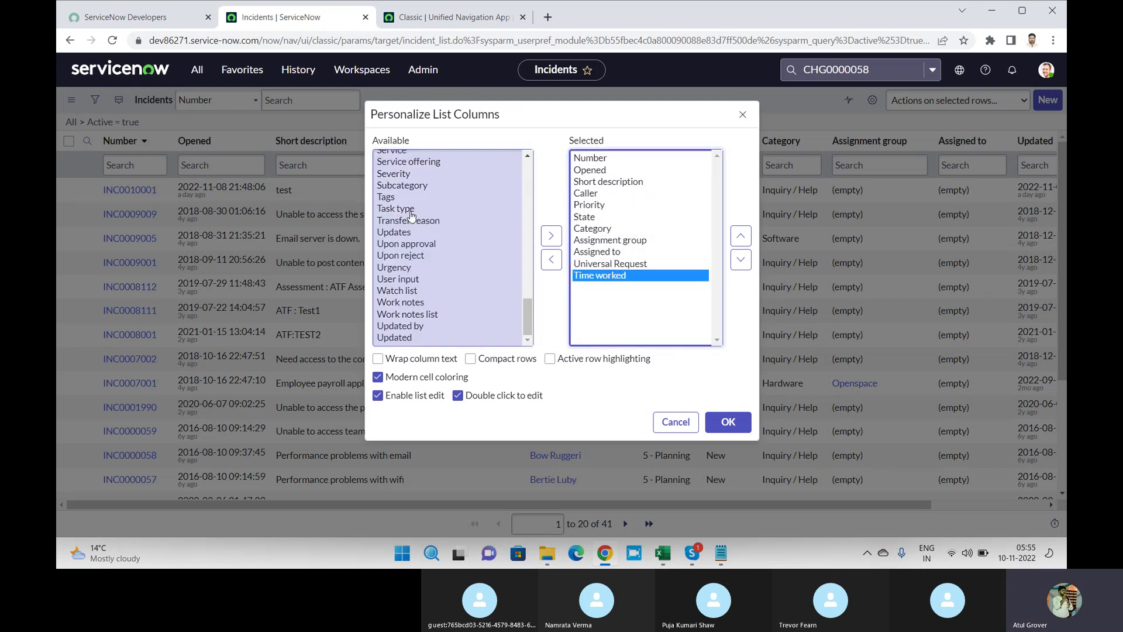
pyautogui.doubleClick(401, 209)
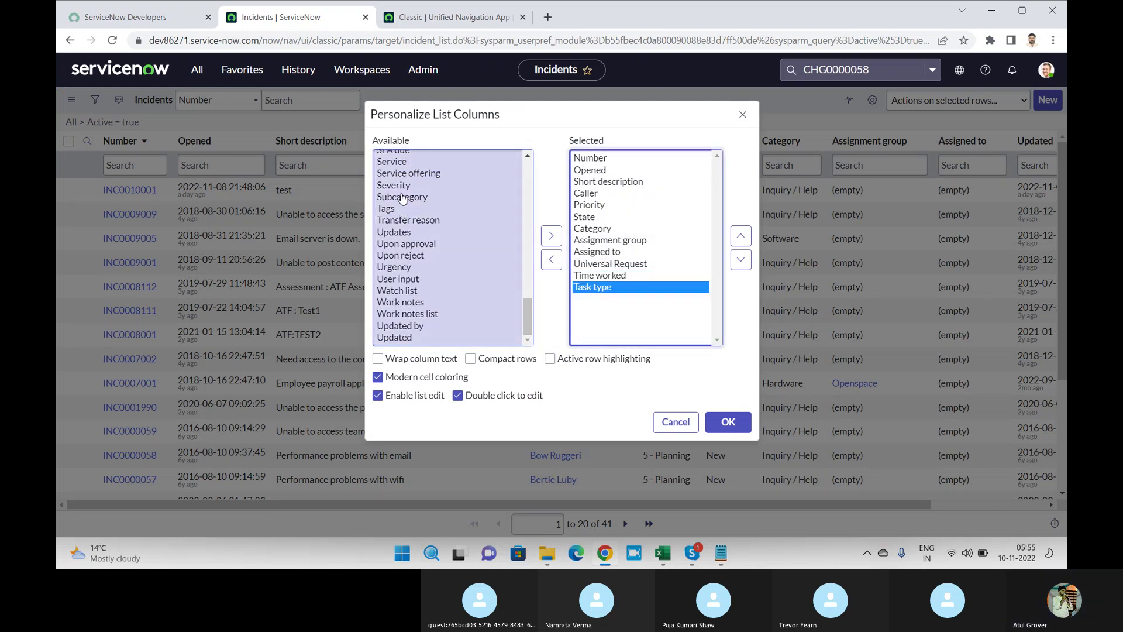
pyautogui.doubleClick(402, 197)
pyautogui.click(730, 426)
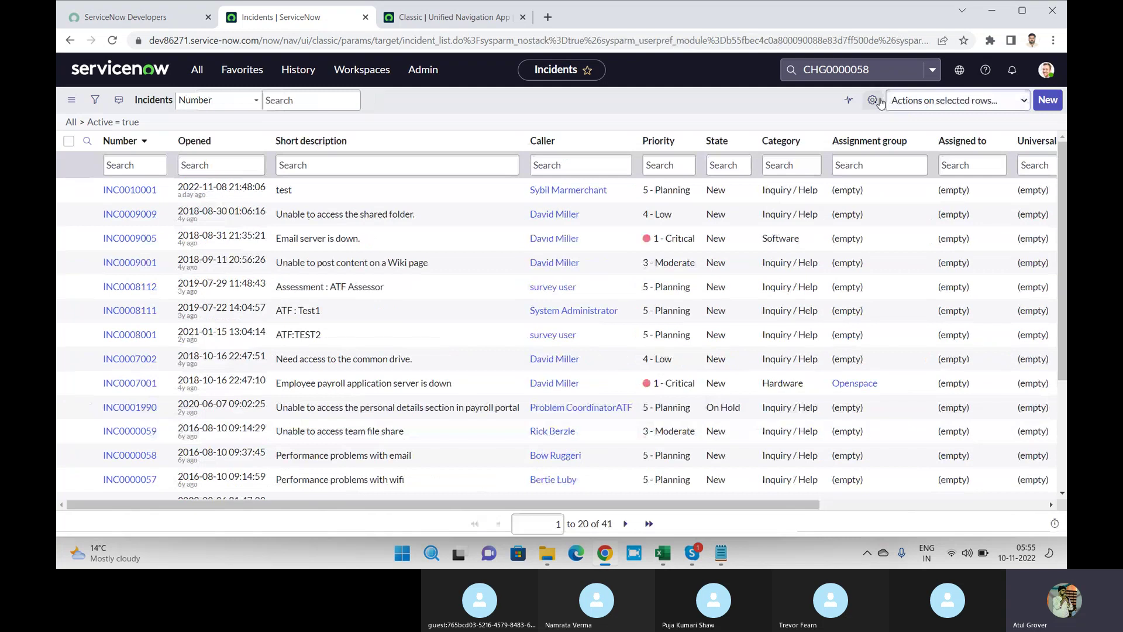
# Turn on Wrap column text, Compact rows and Active row highlighting in the incident list's personalization settings
pyautogui.click(872, 100)
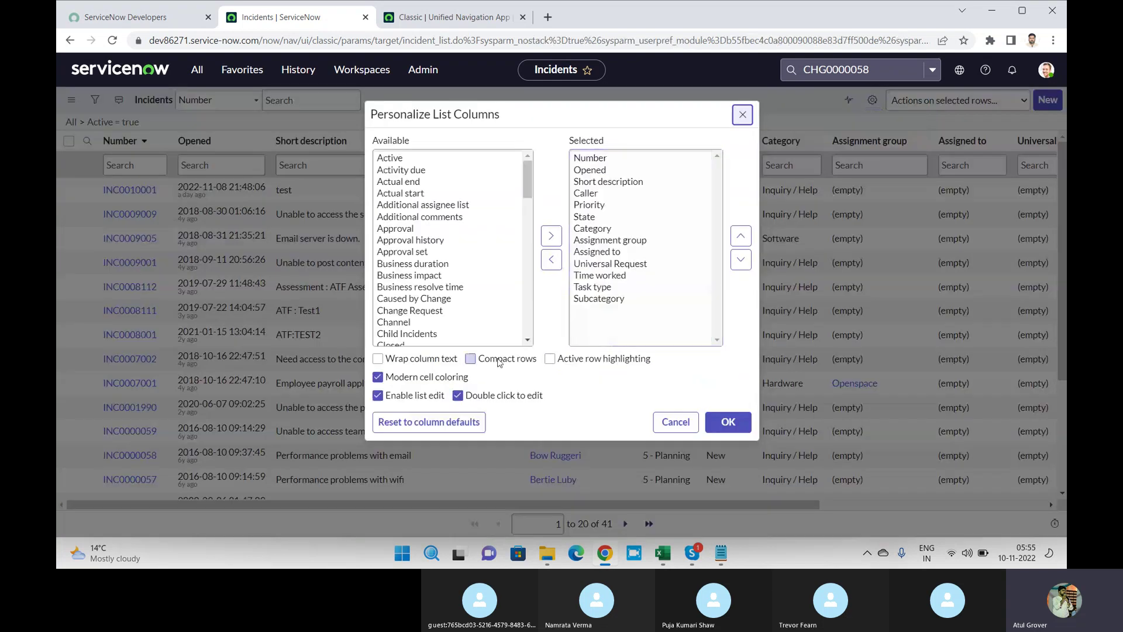
pyautogui.click(379, 364)
pyautogui.click(471, 361)
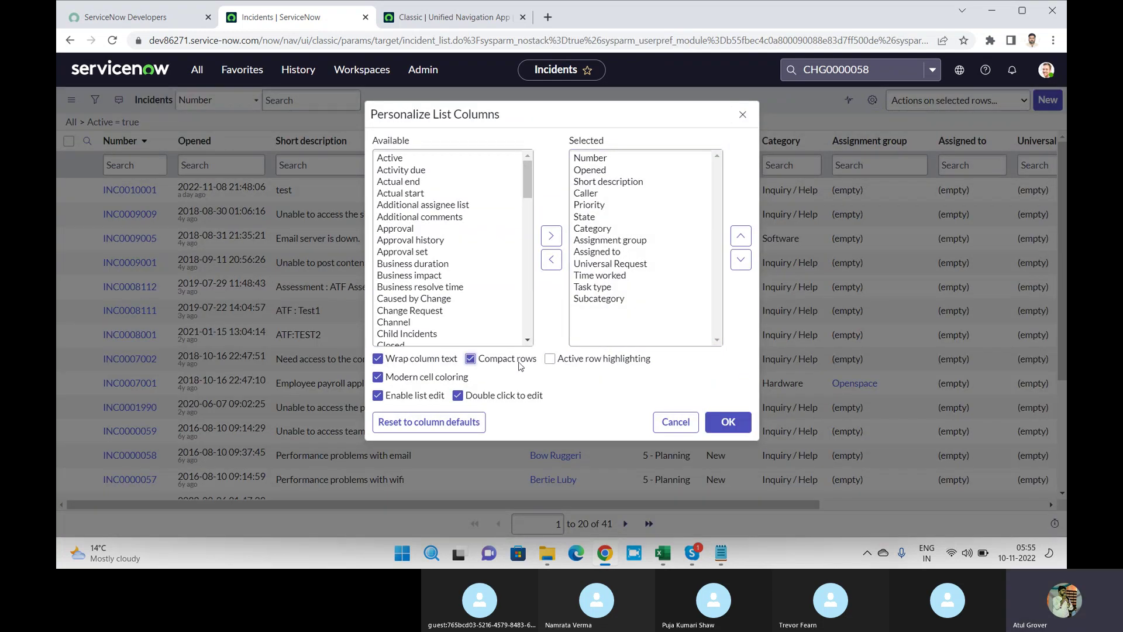
pyautogui.click(554, 363)
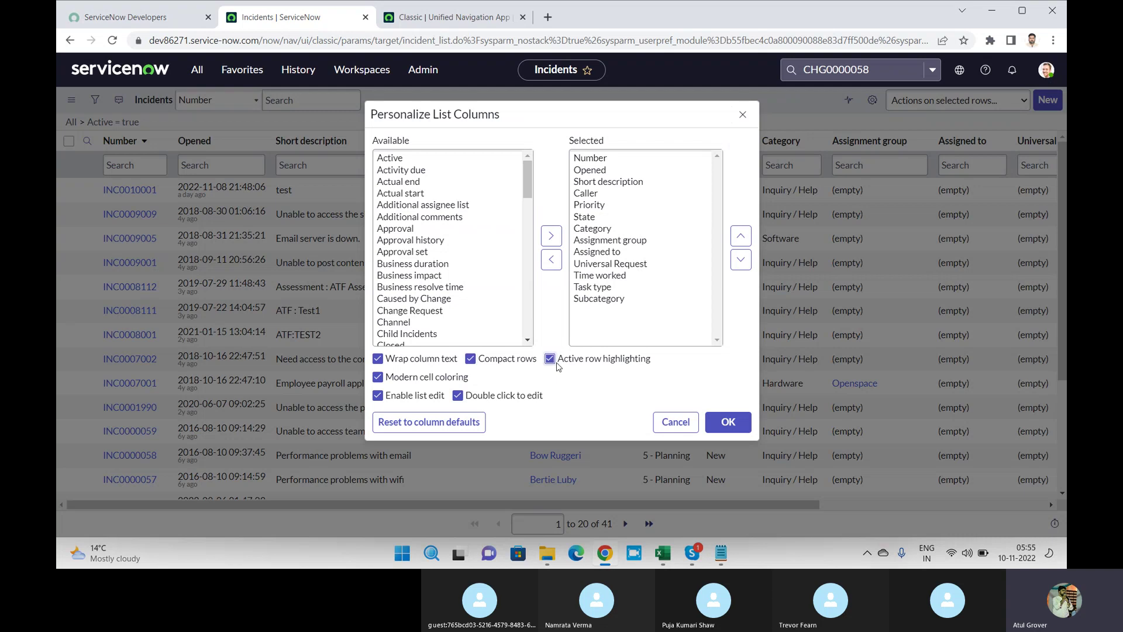
pyautogui.click(734, 424)
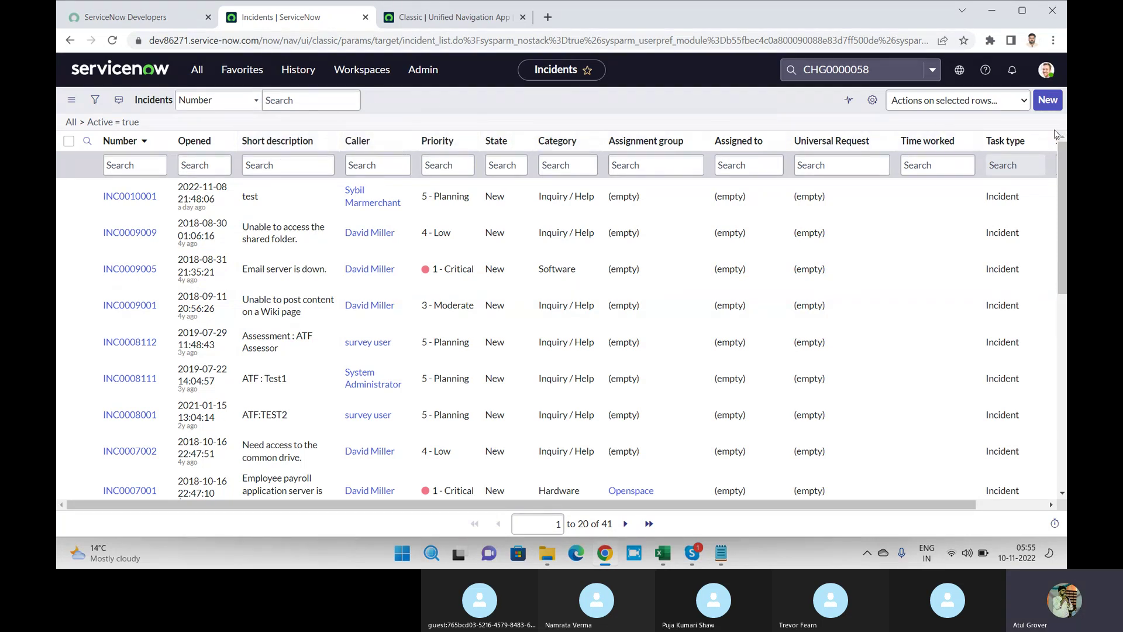
# Show the incidents on a Visual Task Board by Priority and try to move the "Network storage unavailable" card to the None lane
pyautogui.click(469, 142)
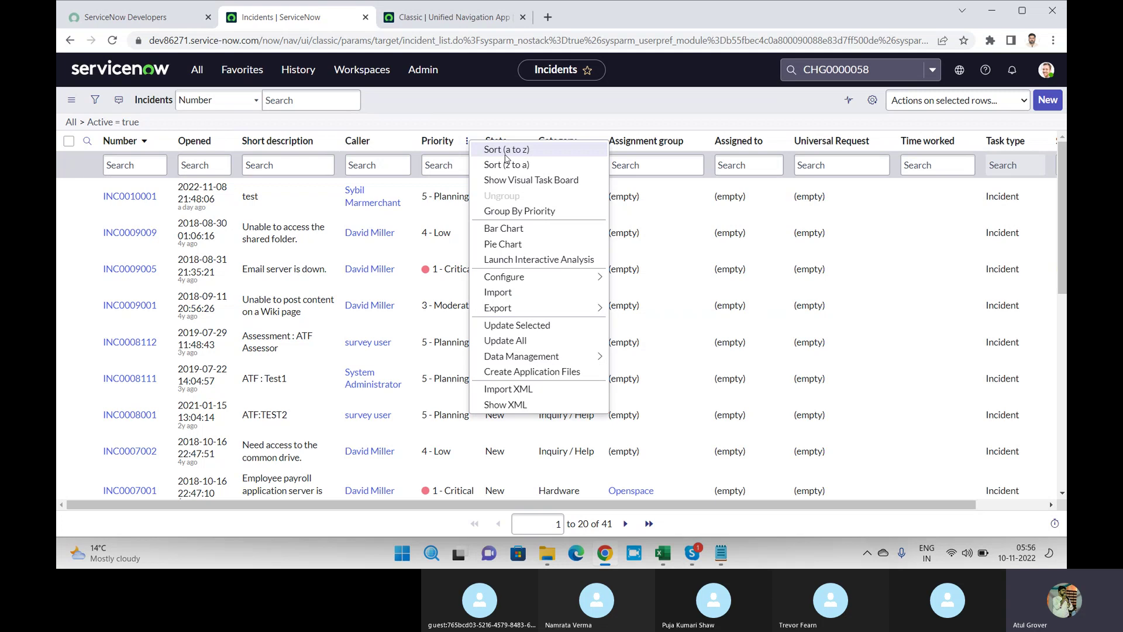
pyautogui.click(522, 181)
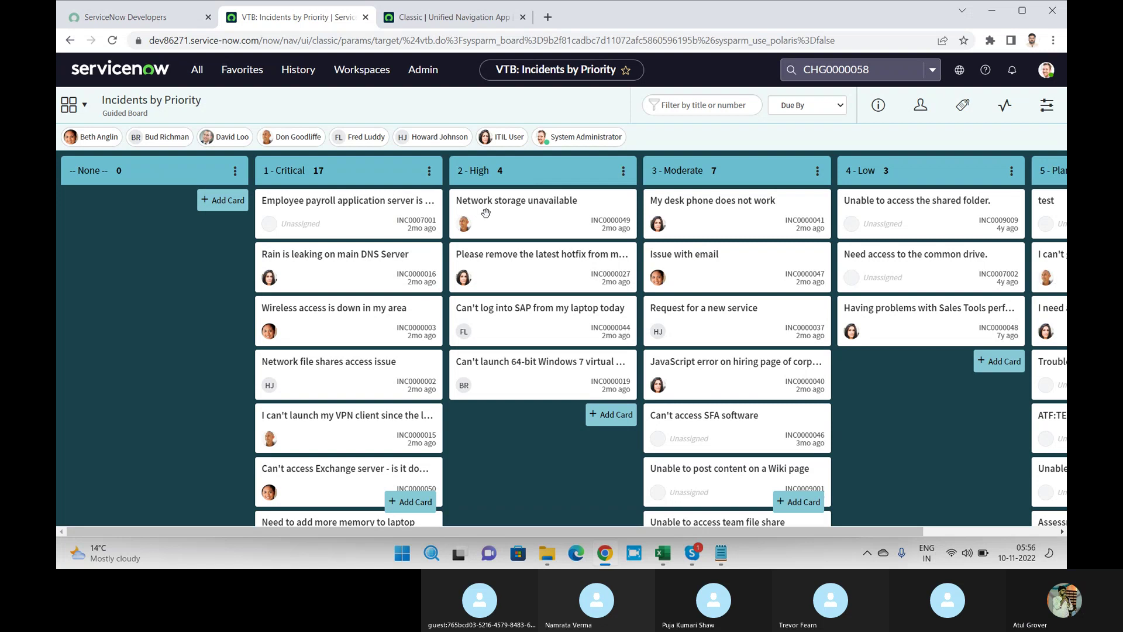
pyautogui.moveTo(461, 212); pyautogui.dragTo(205, 254)
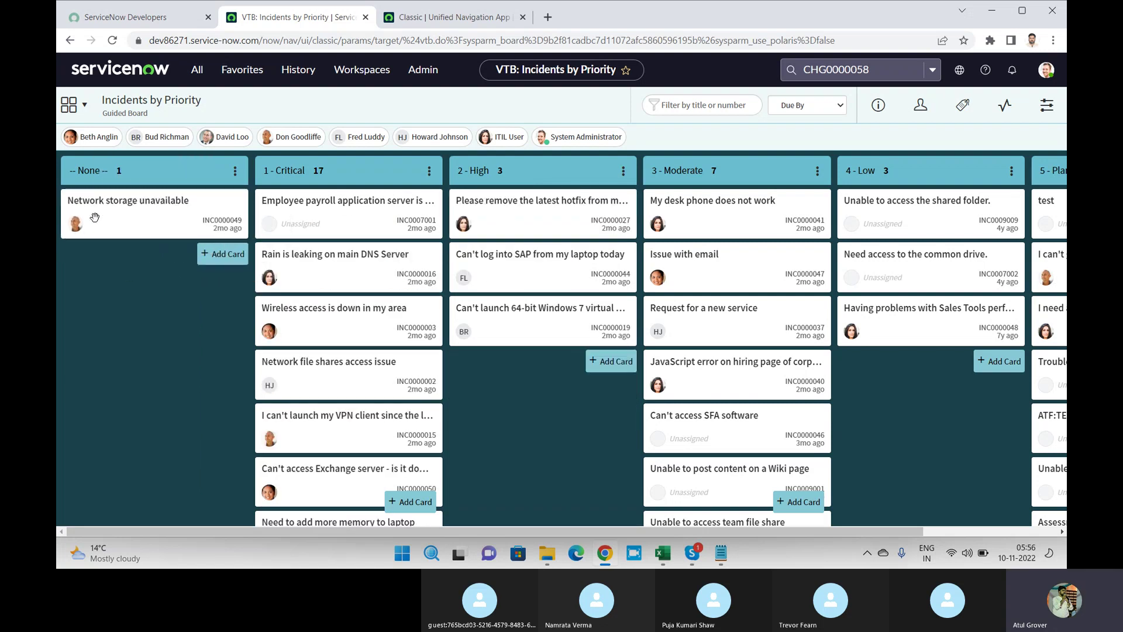
pyautogui.click(318, 236)
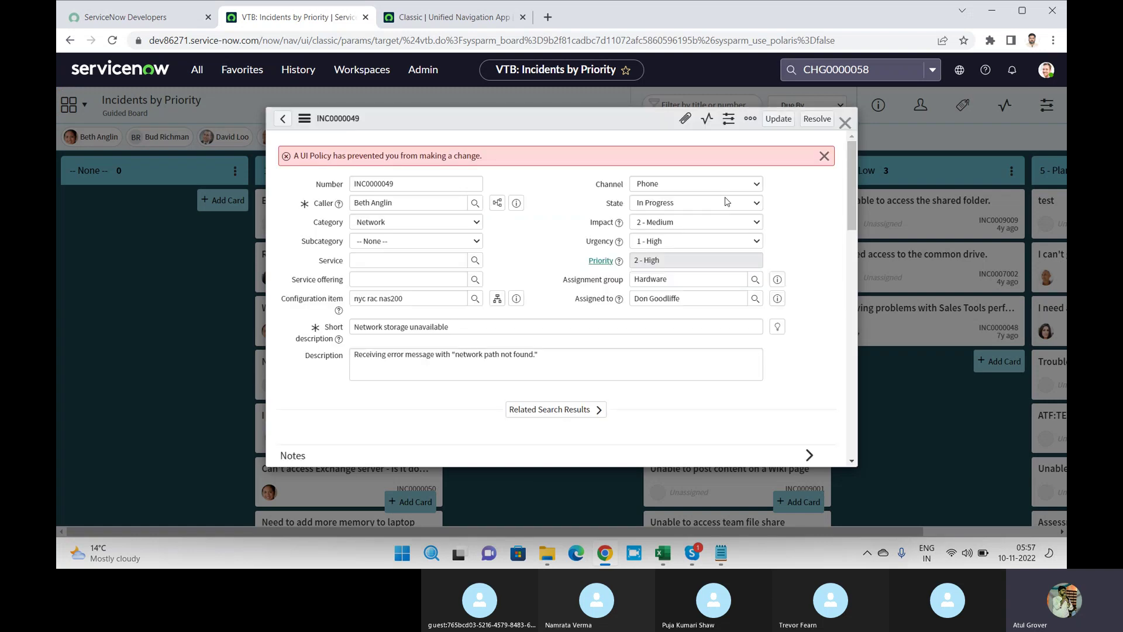
pyautogui.click(845, 123)
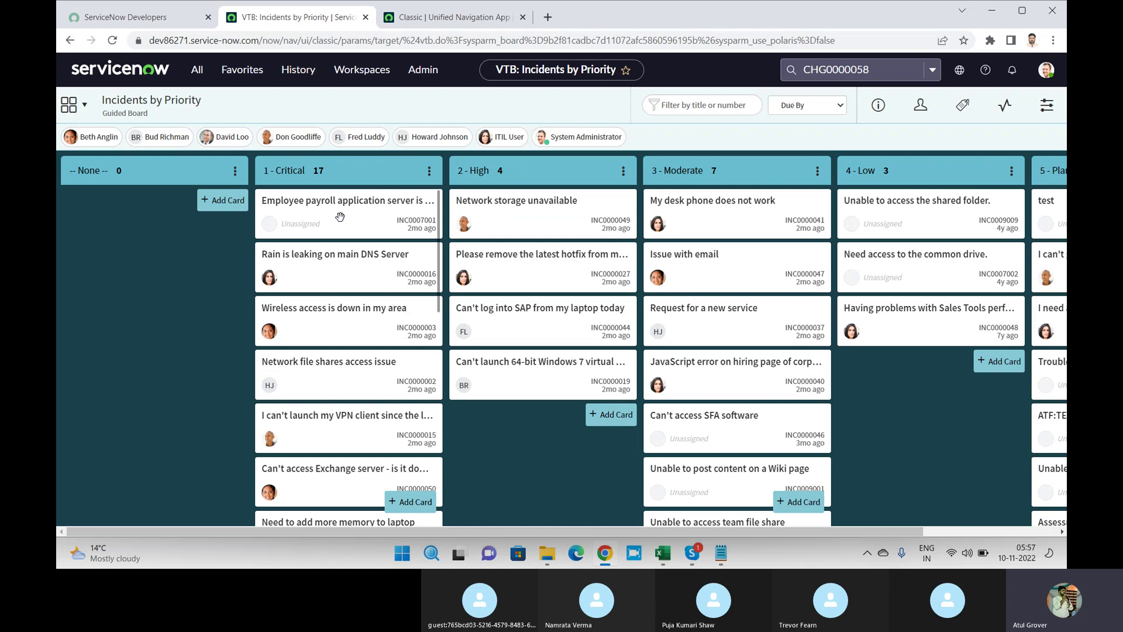
# Try moving the employee payroll server card to the None lane and the "Unable to access the shared folder." card to 3 - Moderate
pyautogui.moveTo(340, 217); pyautogui.dragTo(96, 250)
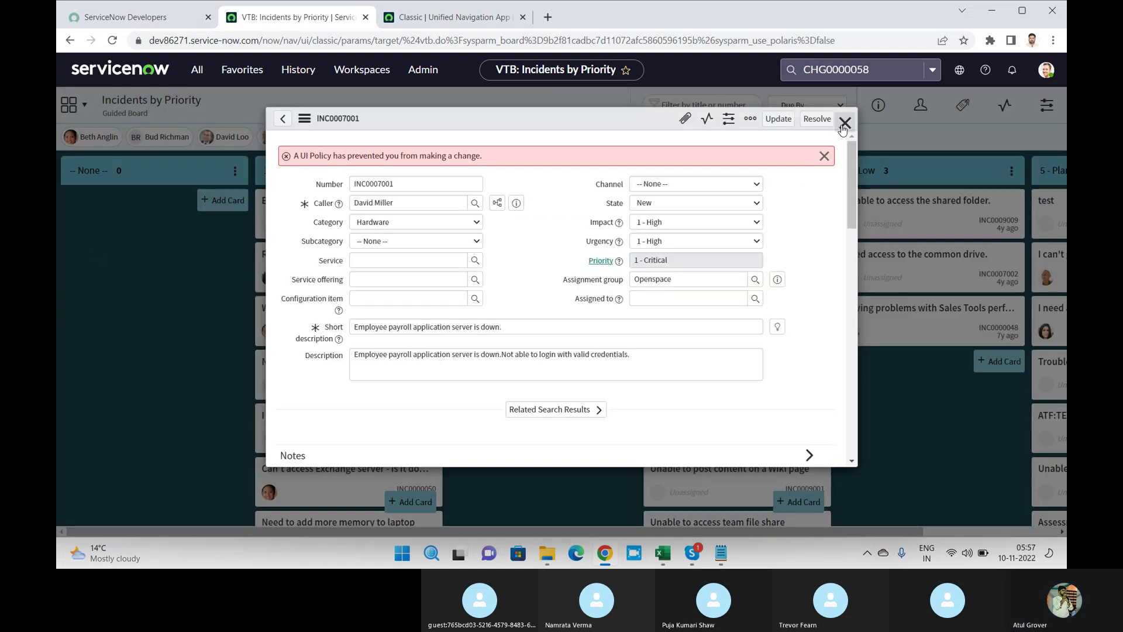
pyautogui.click(845, 123)
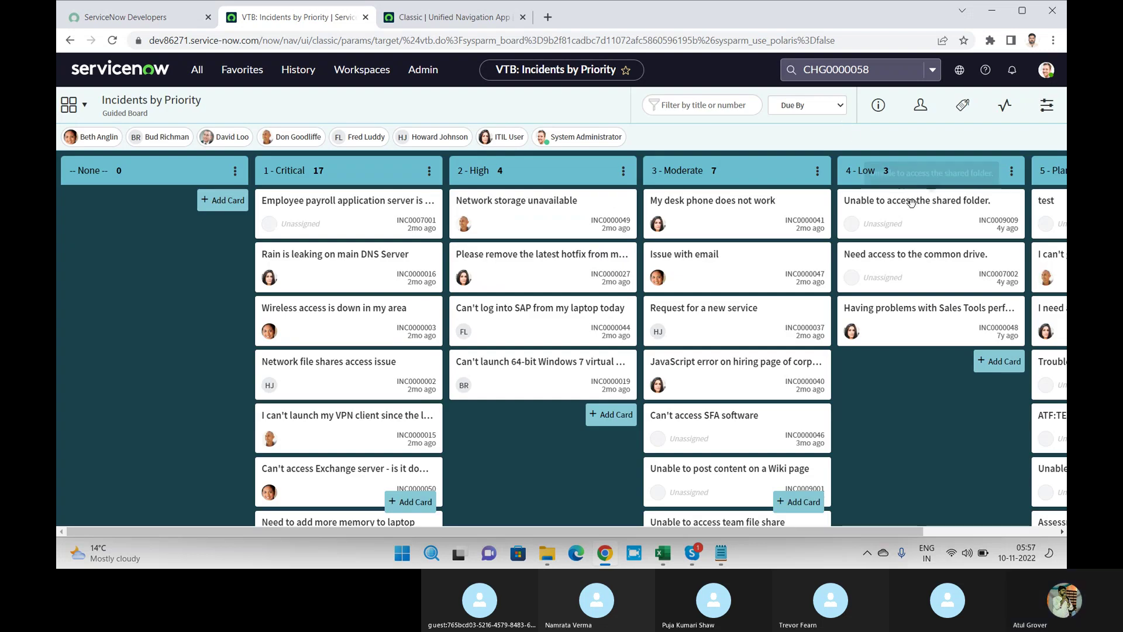
pyautogui.moveTo(910, 202); pyautogui.dragTo(720, 425)
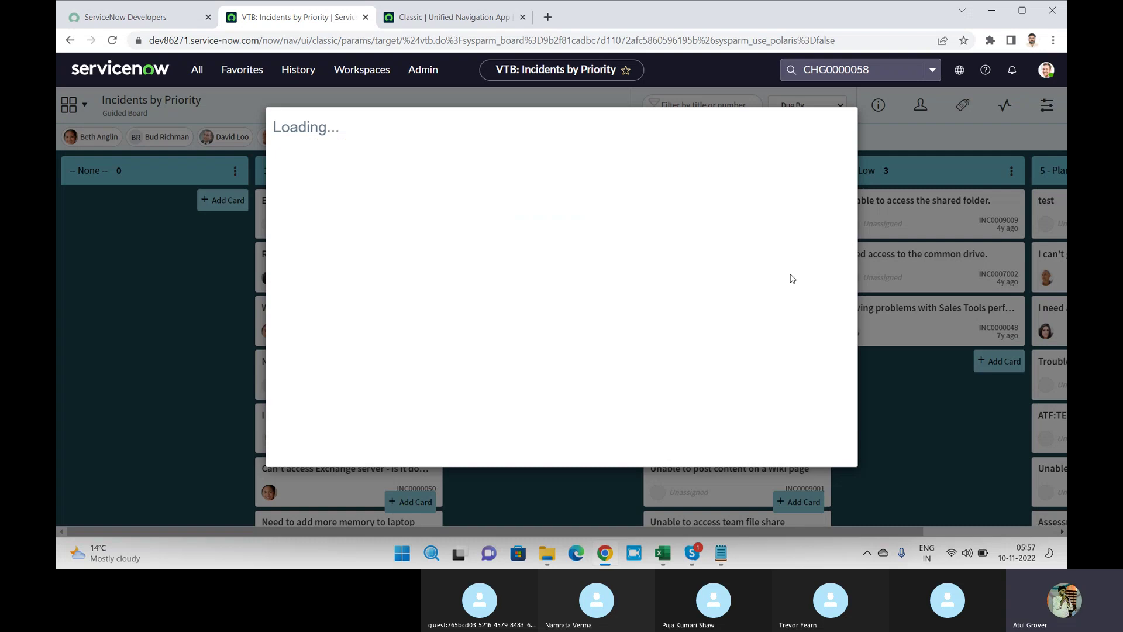
pyautogui.click(844, 122)
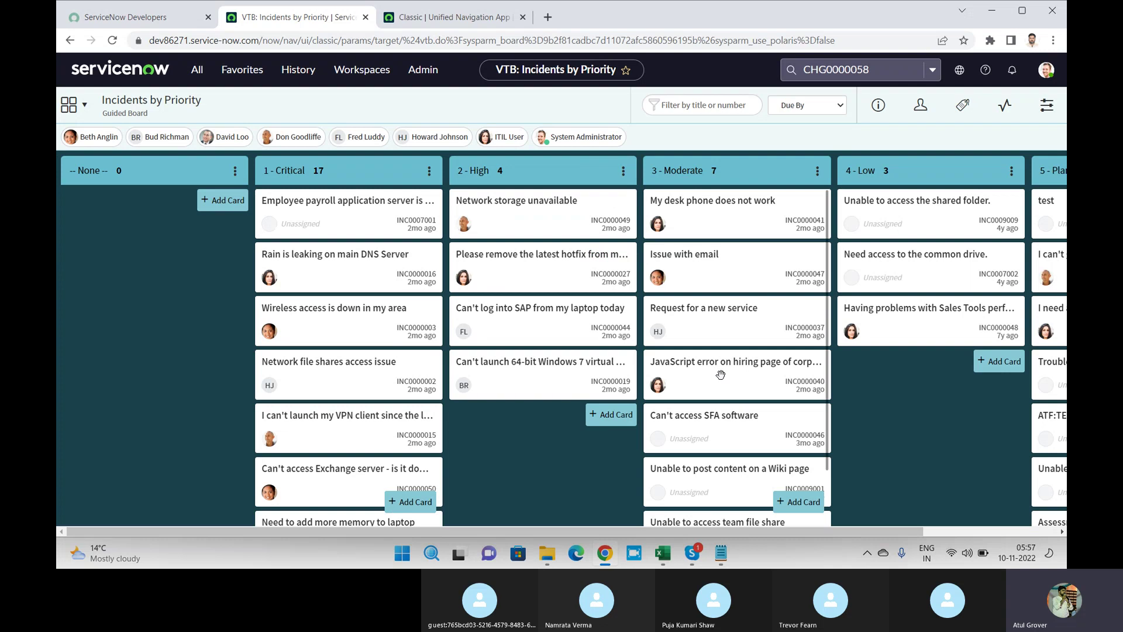
# Go back to the list of open incidents and group it by State
pyautogui.click(197, 70)
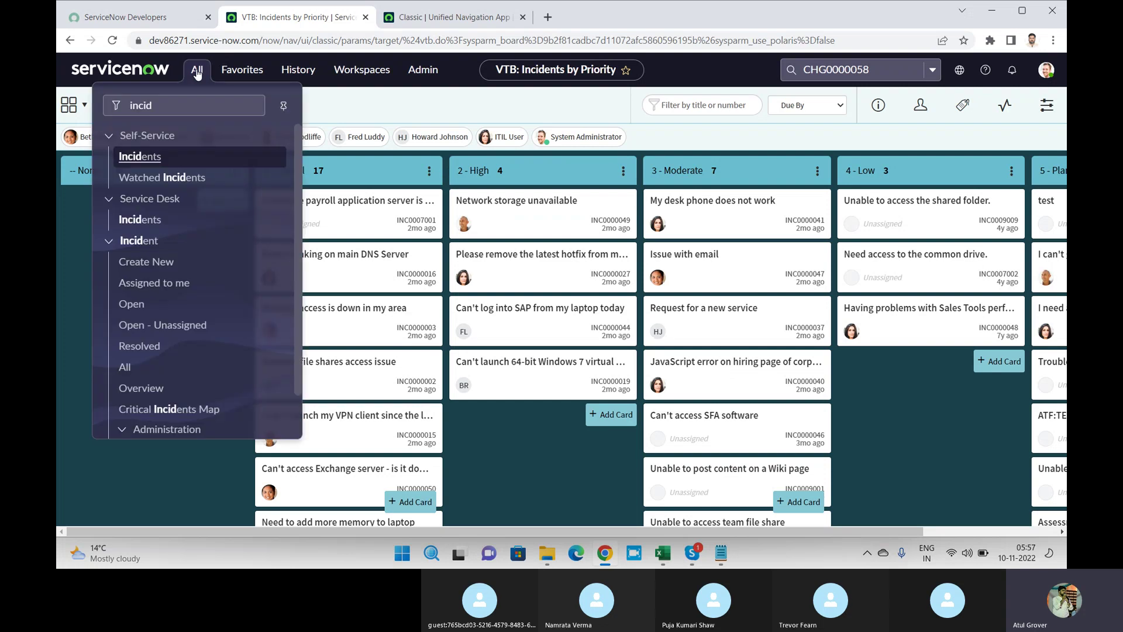
pyautogui.click(136, 303)
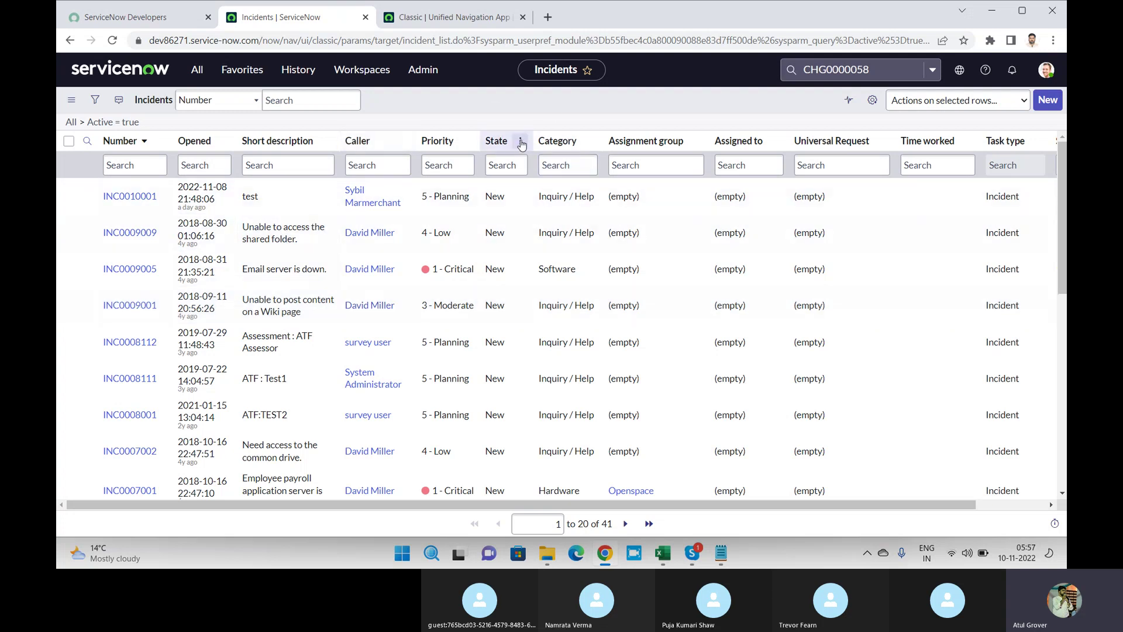
pyautogui.click(520, 143)
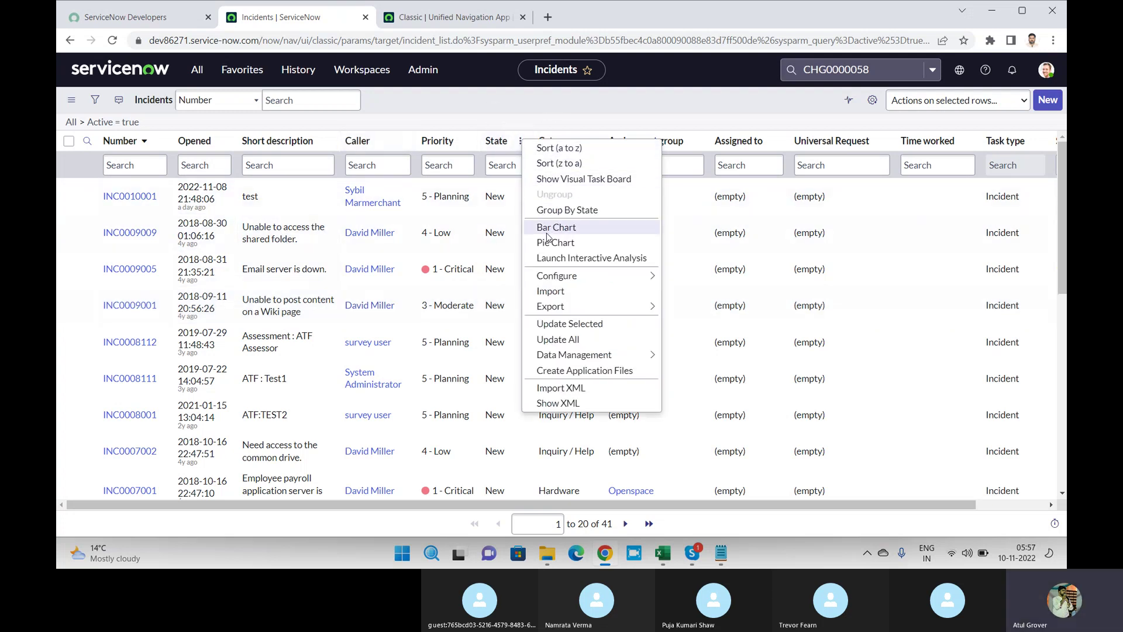
pyautogui.click(586, 215)
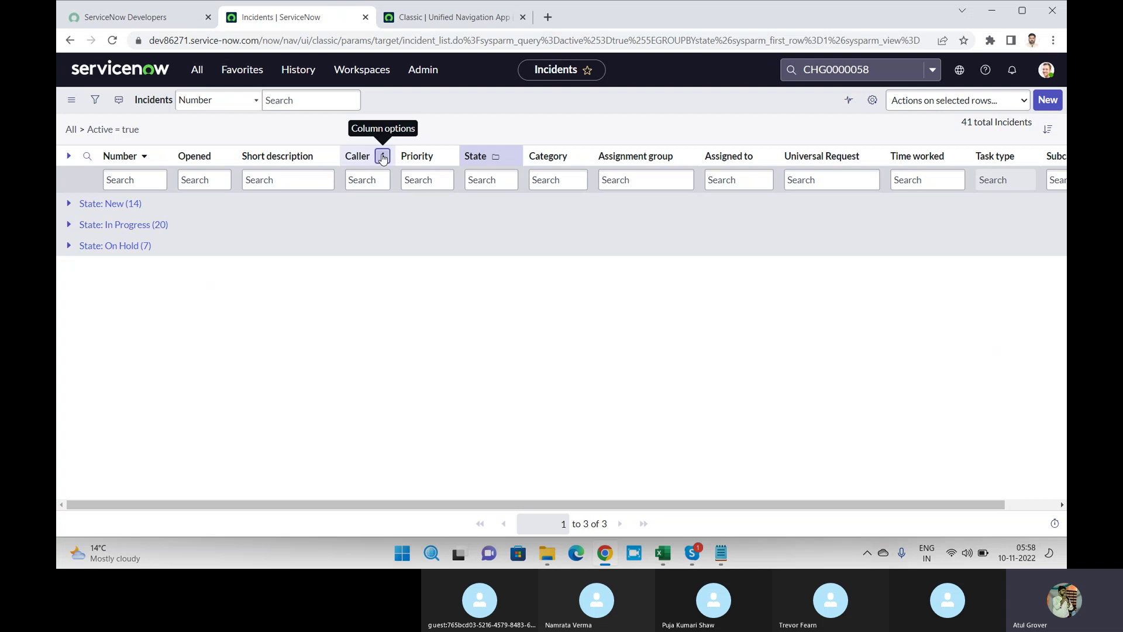
# Group the incident list by Caller and then by Short description
pyautogui.click(383, 157)
pyautogui.click(416, 224)
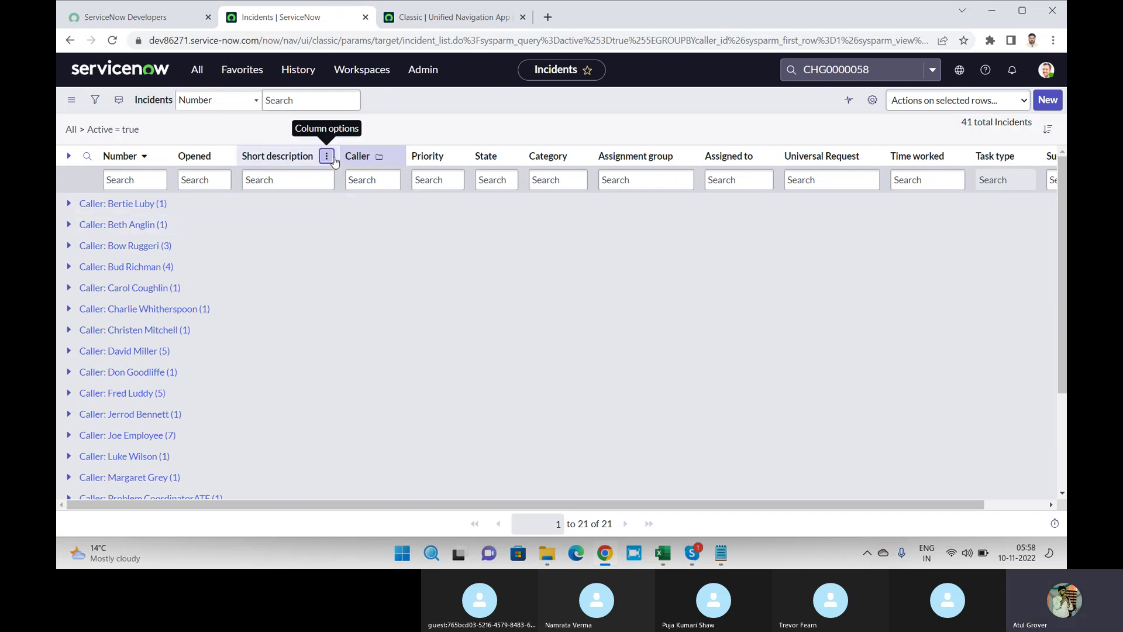
pyautogui.click(328, 157)
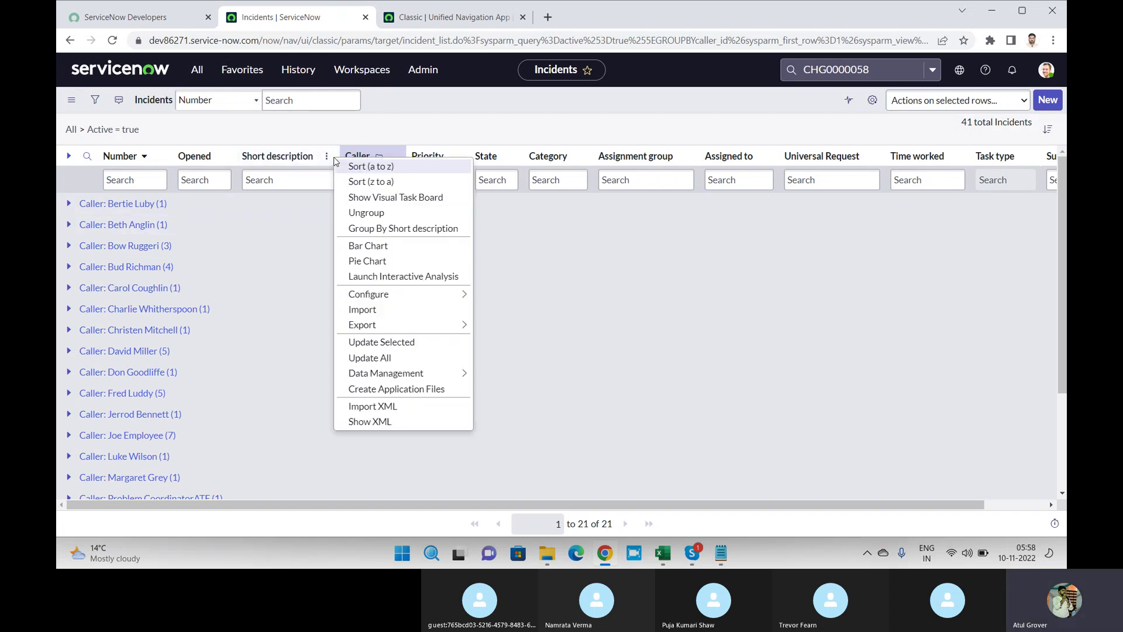
pyautogui.click(384, 229)
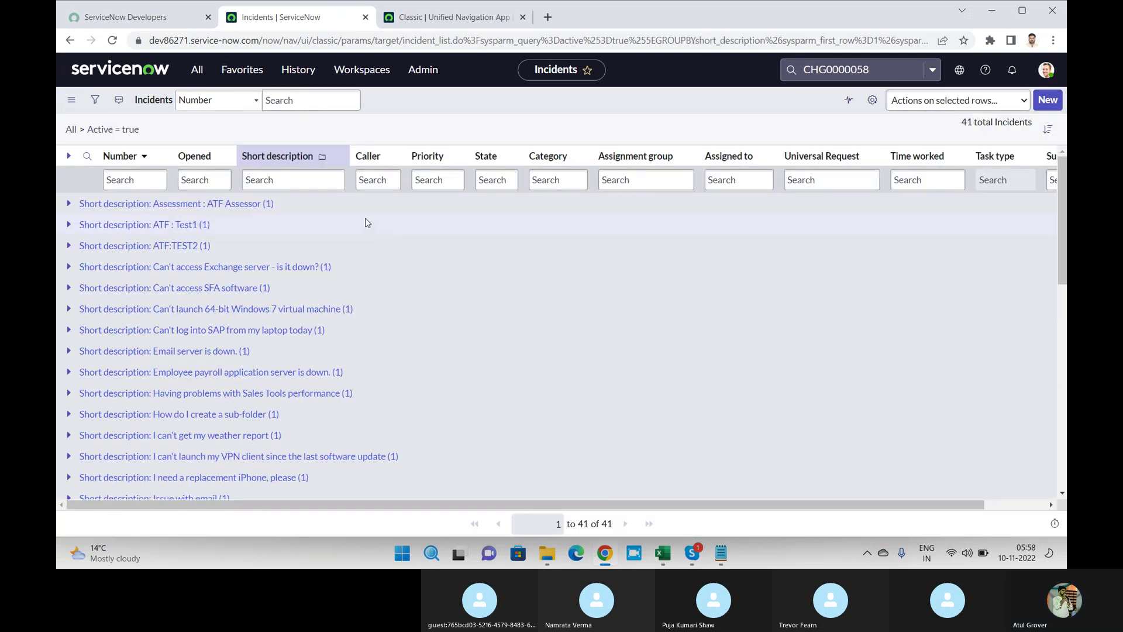
# Ungroup the incident list and display the options available for the Opened column
pyautogui.click(225, 156)
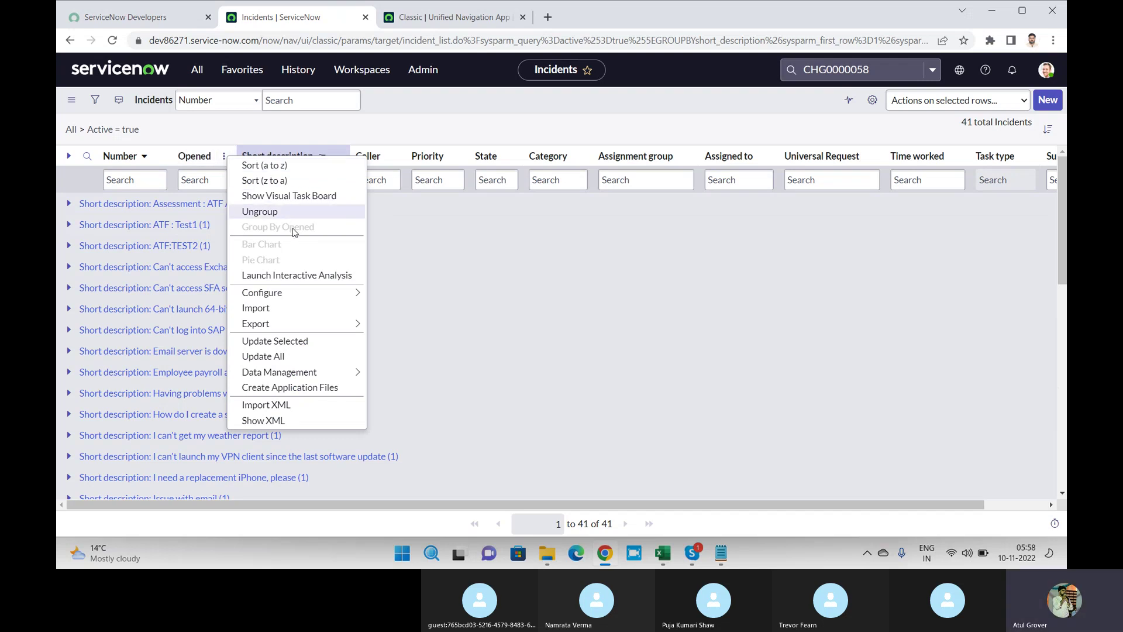
pyautogui.click(279, 211)
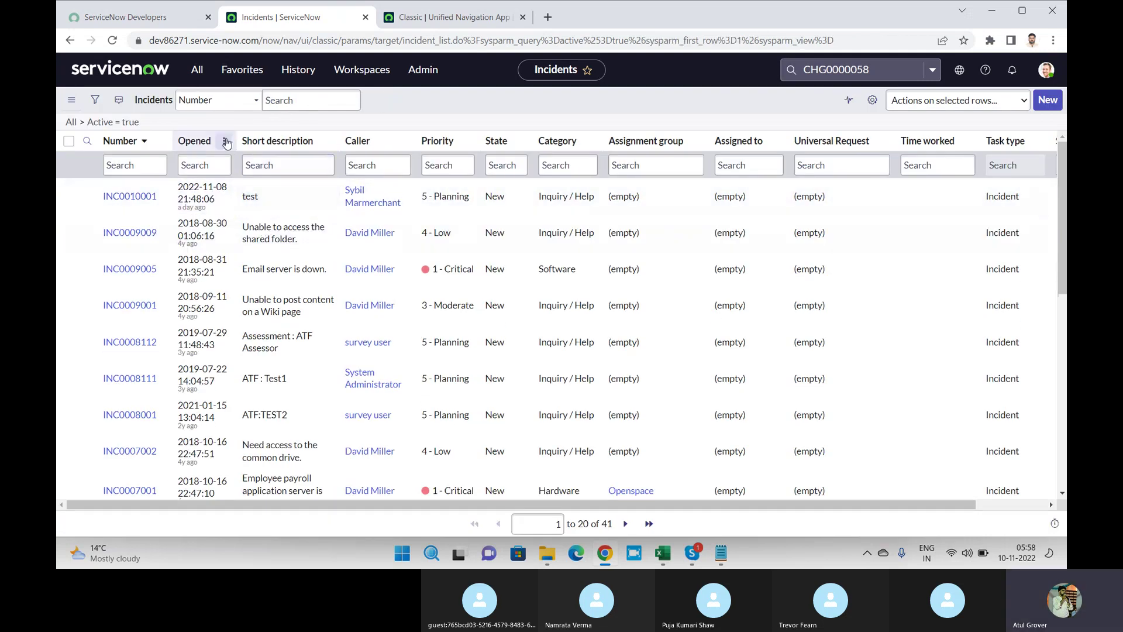
pyautogui.click(223, 142)
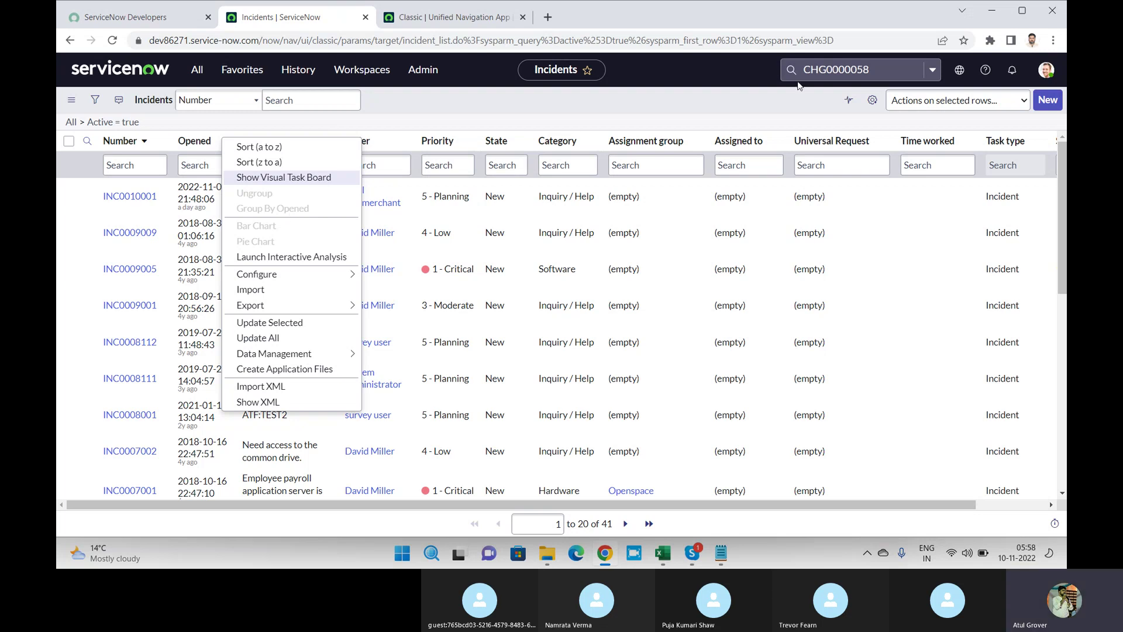
# Add the Created column to the incident list and place it directly after Opened
pyautogui.click(871, 102)
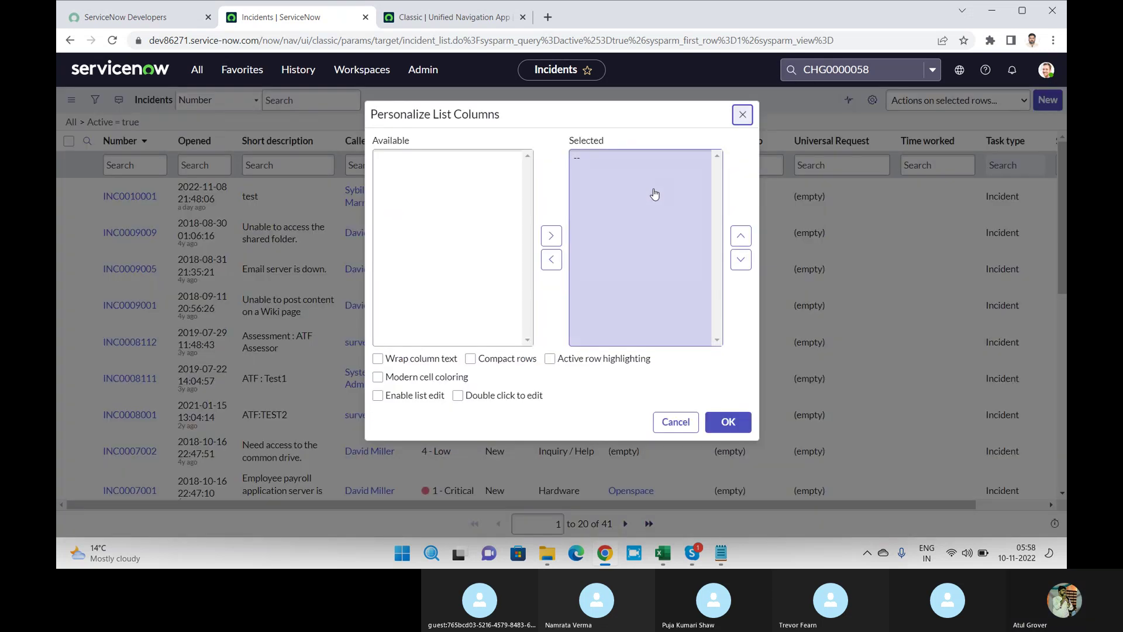
pyautogui.click(396, 197)
pyautogui.write('cr')
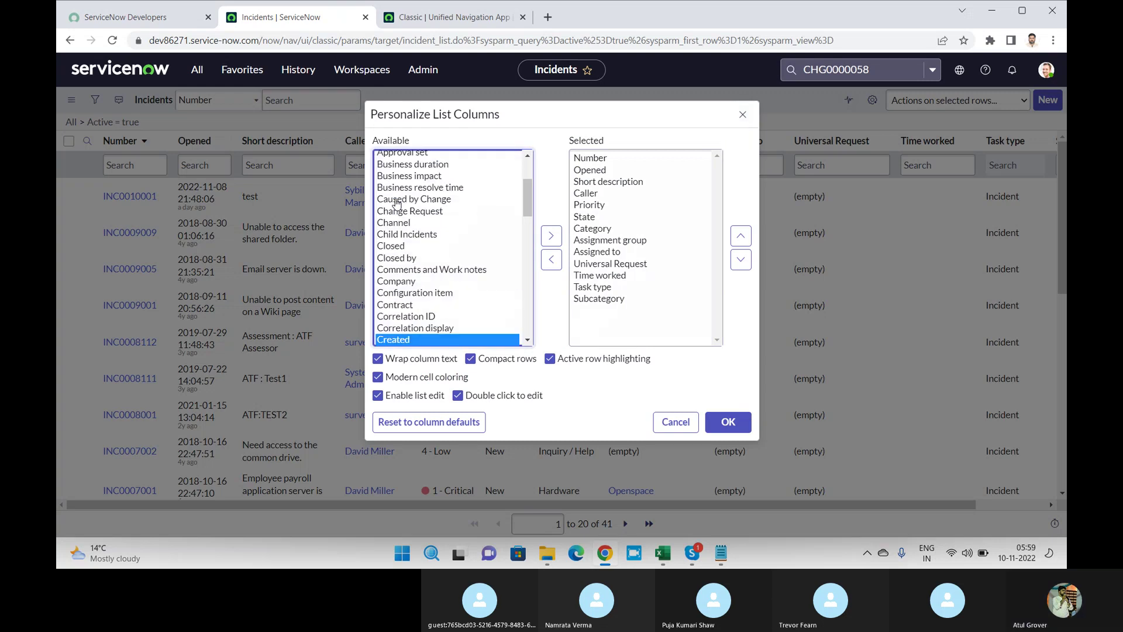
pyautogui.click(550, 237)
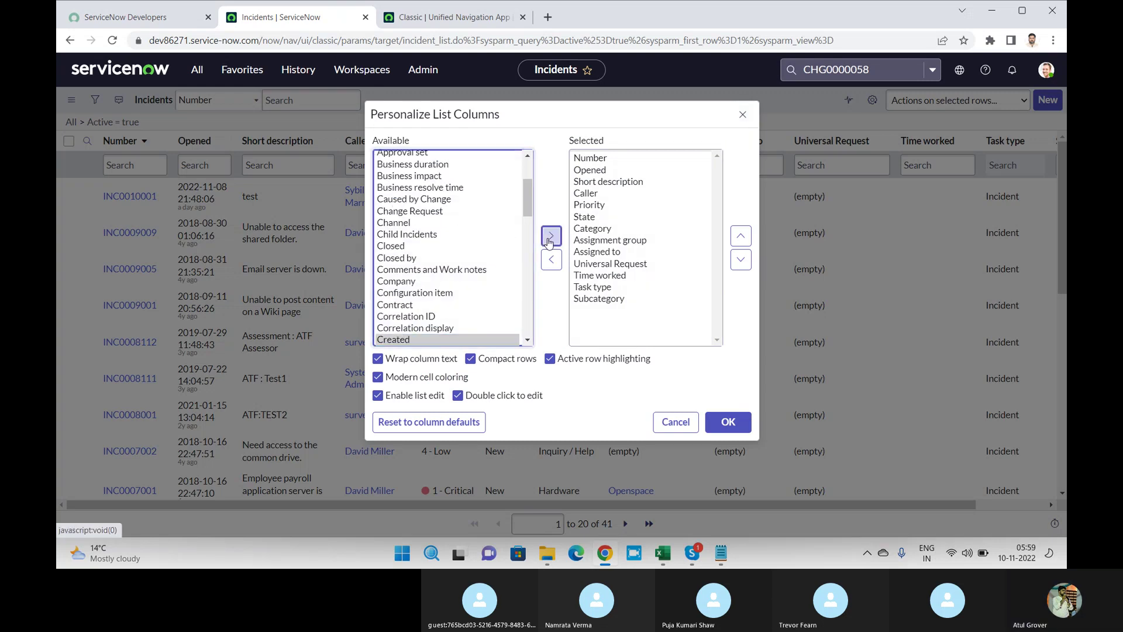
pyautogui.click(741, 236)
pyautogui.click(742, 236)
pyautogui.click(742, 236)
pyautogui.click(741, 237)
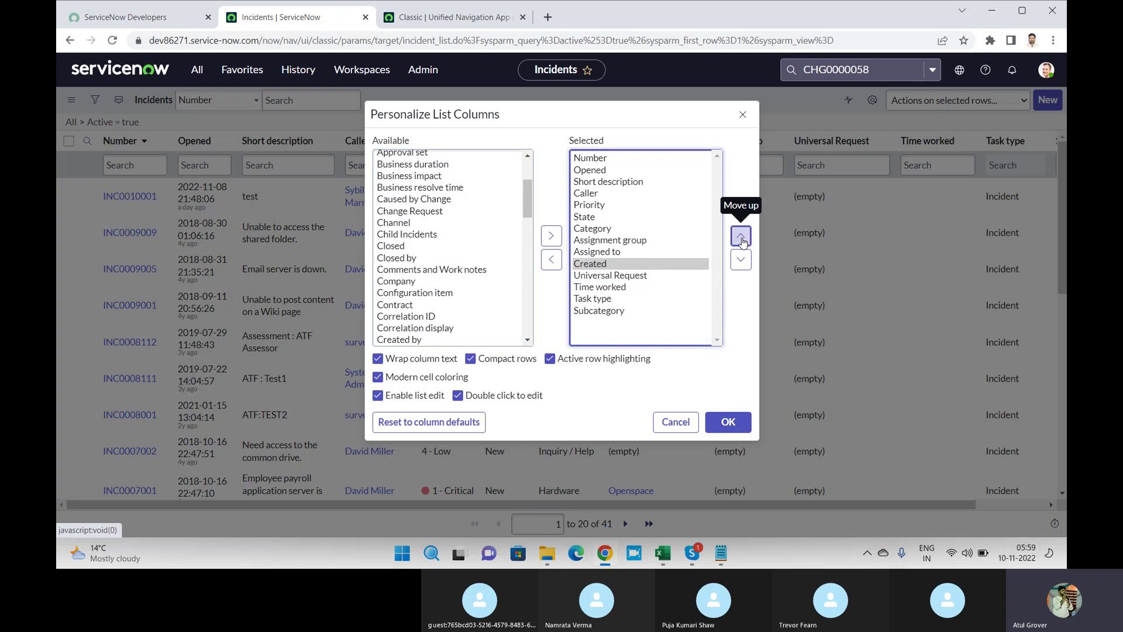
pyautogui.click(741, 236)
pyautogui.click(742, 236)
pyautogui.click(741, 236)
pyautogui.click(741, 236)
pyautogui.click(741, 236)
pyautogui.click(741, 236)
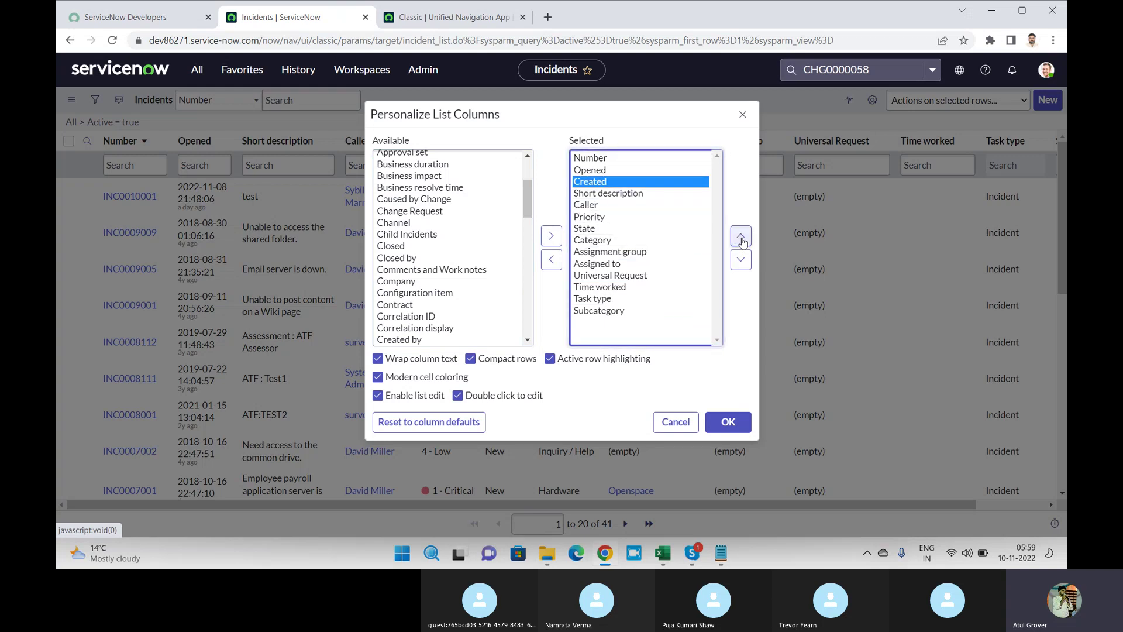
pyautogui.click(735, 424)
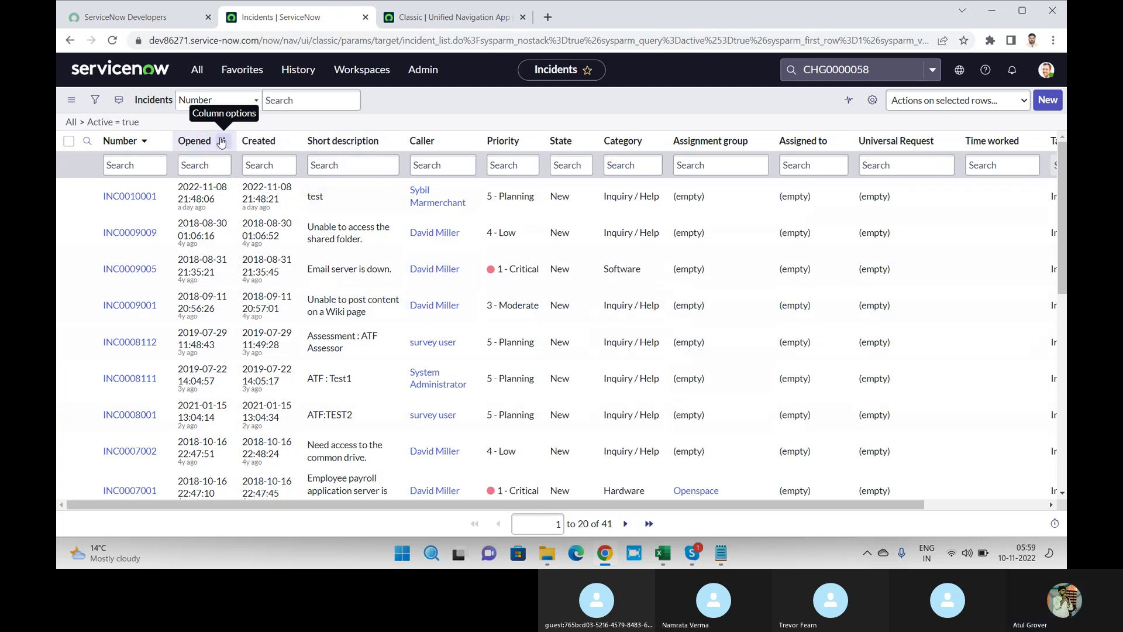
# Switch to the Skype call and lower the computer's audio volume by two steps
pyautogui.hotkey('alt', 'Tab')
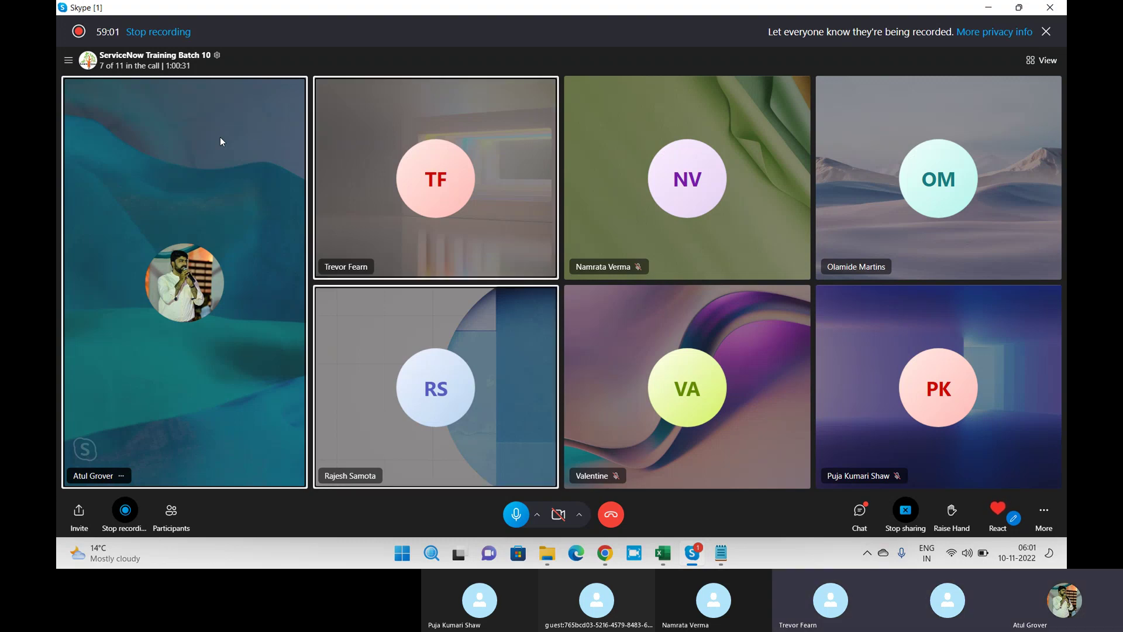
pyautogui.press('XF86AudioLowerVolume')
pyautogui.press('XF86AudioLowerVolume')
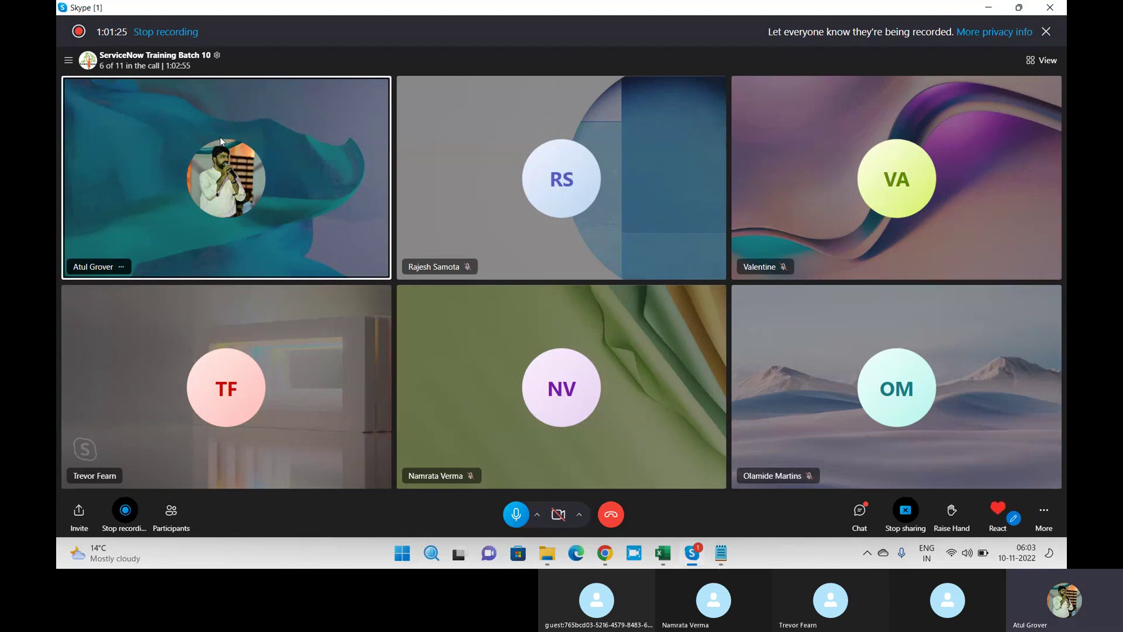
# Check the Opened and Created columns of the incident list in Chrome, alternating with the Skype call and finishing in Skype
pyautogui.hotkey('alt', 'Tab')
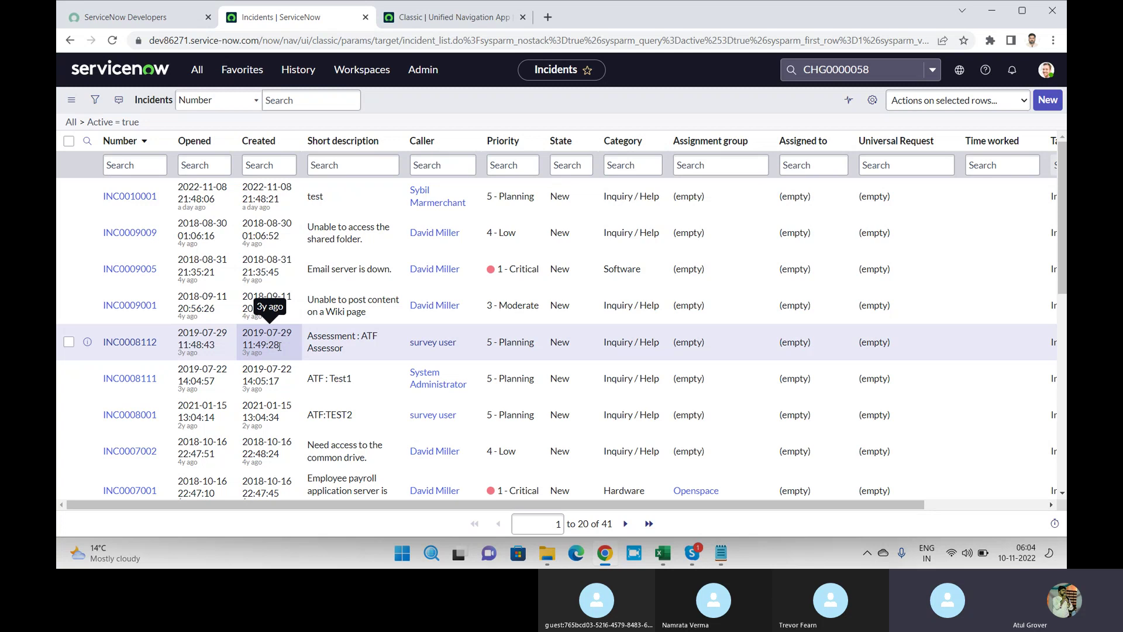
pyautogui.hotkey('alt', 'Tab')
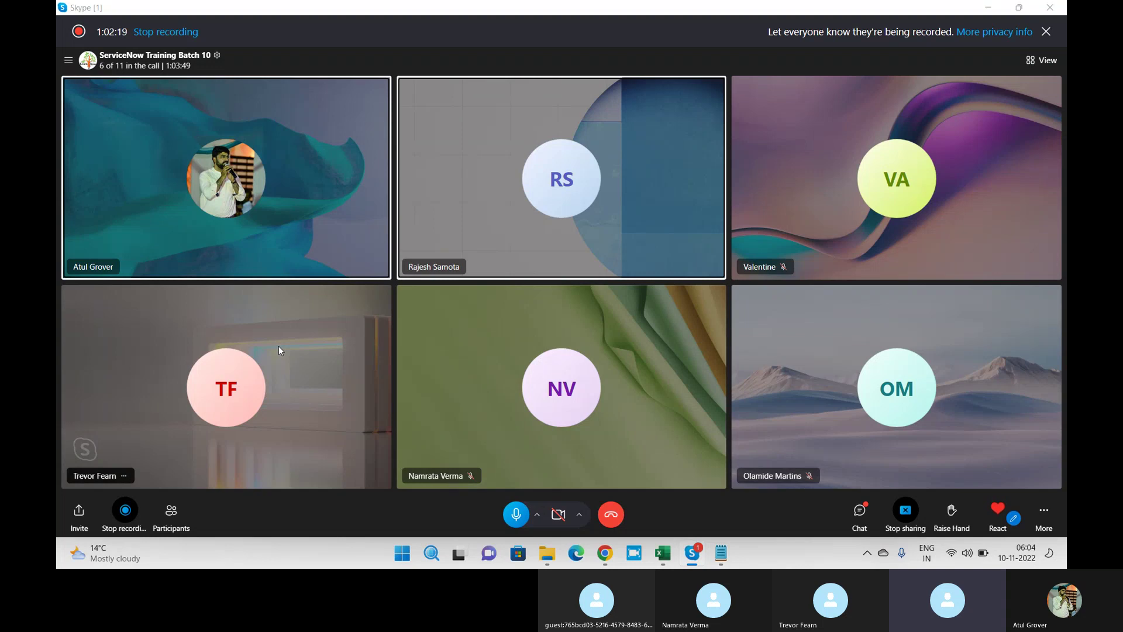
pyautogui.hotkey('alt', 'Tab')
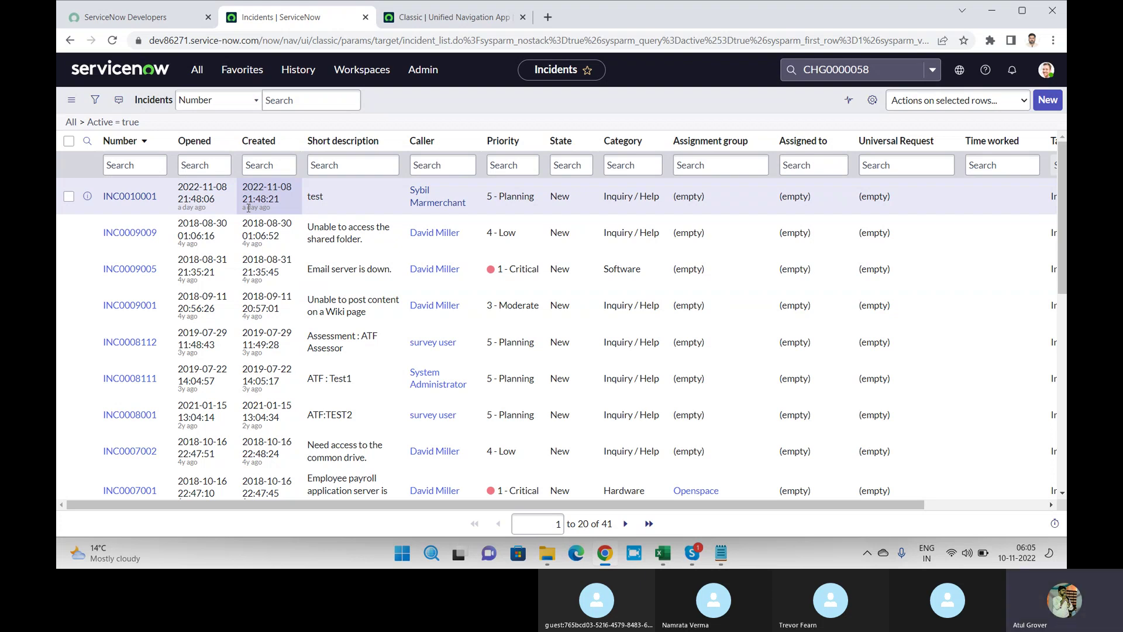
pyautogui.hotkey('alt', 'Tab')
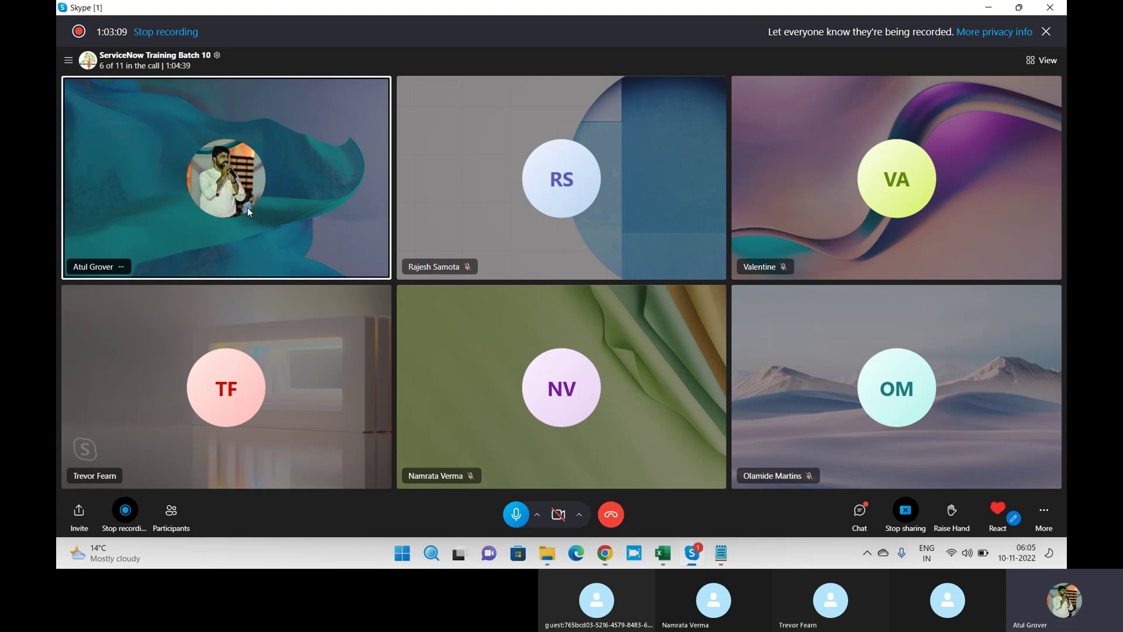